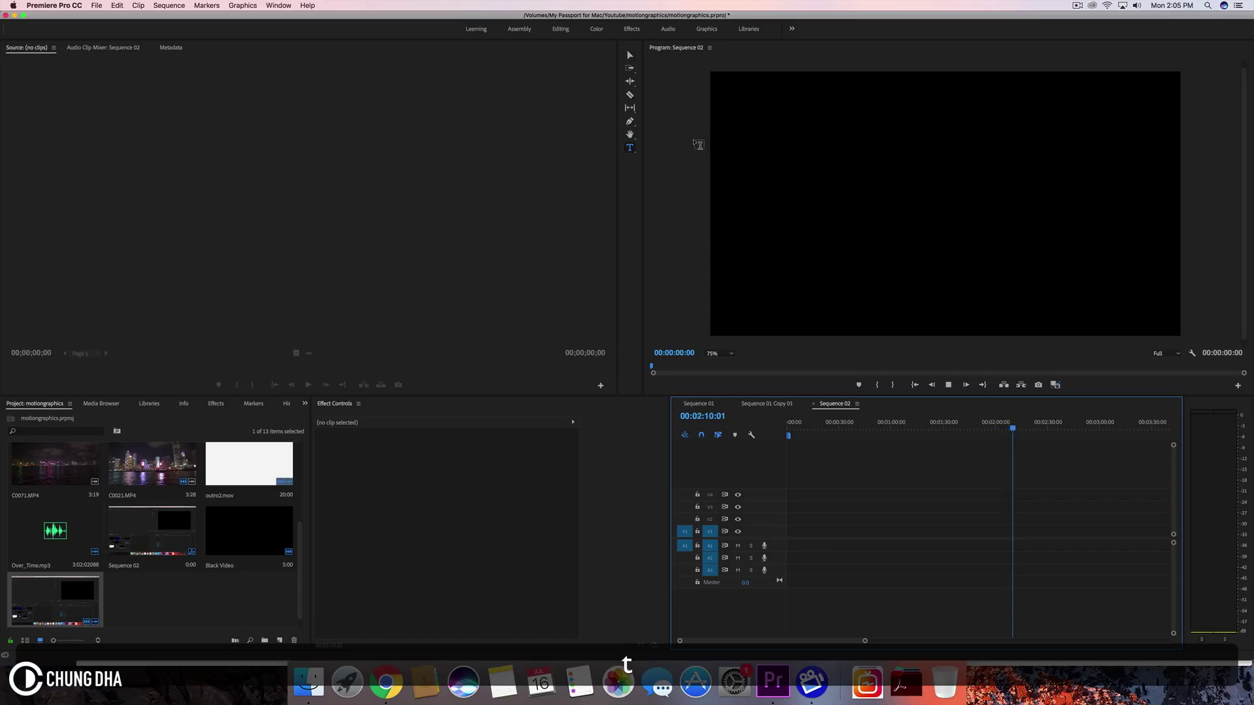
Add the title text "LENSFLARE" to the frame with the Type tool and move it to the centre
left_click(630, 150)
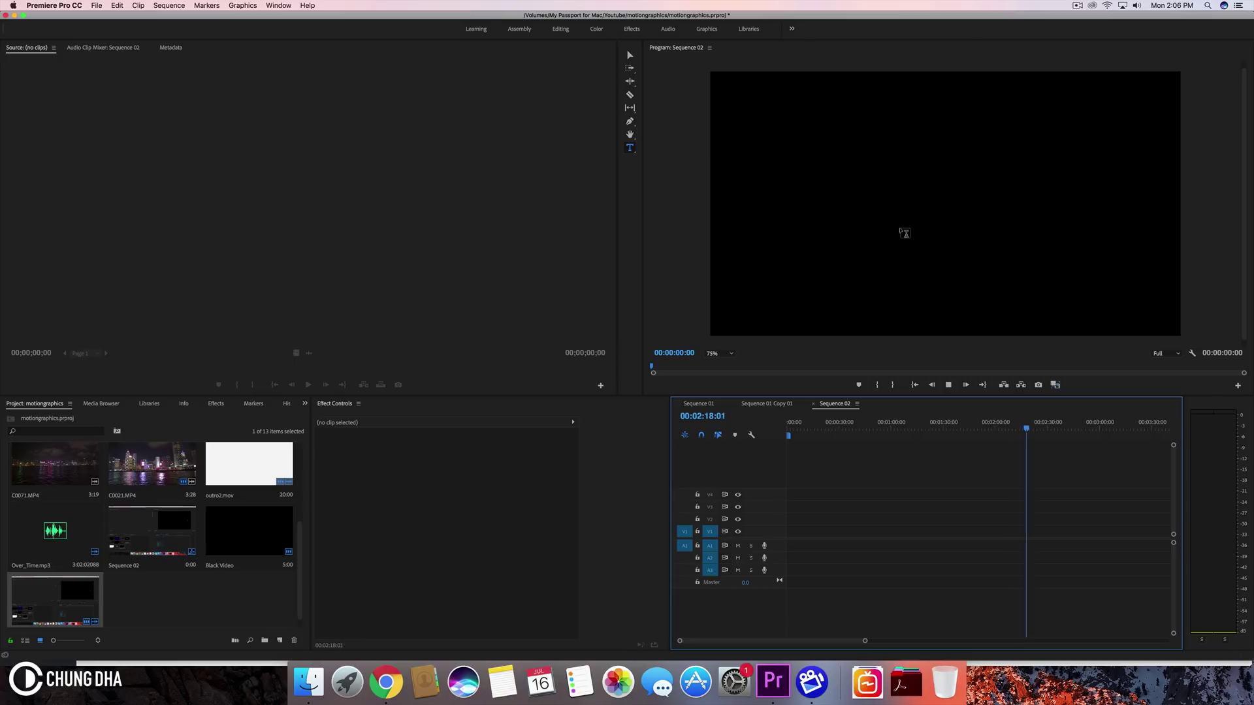
left_click(903, 202)
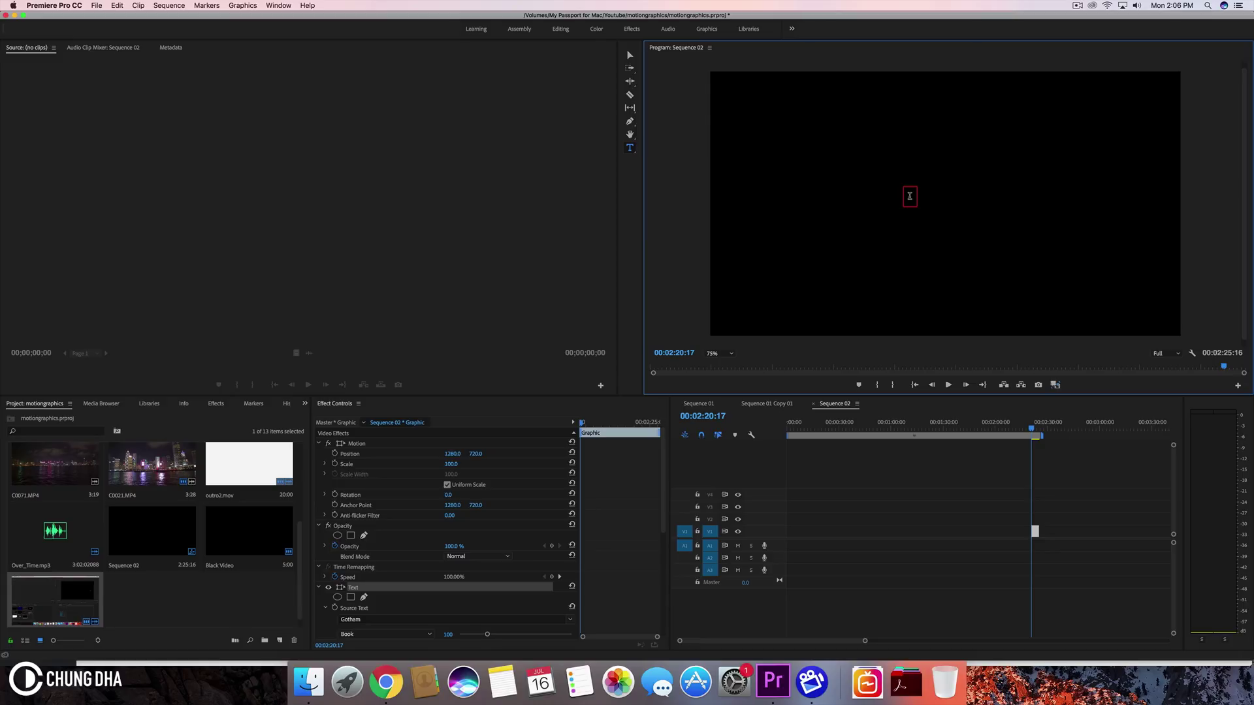
type("LENS")
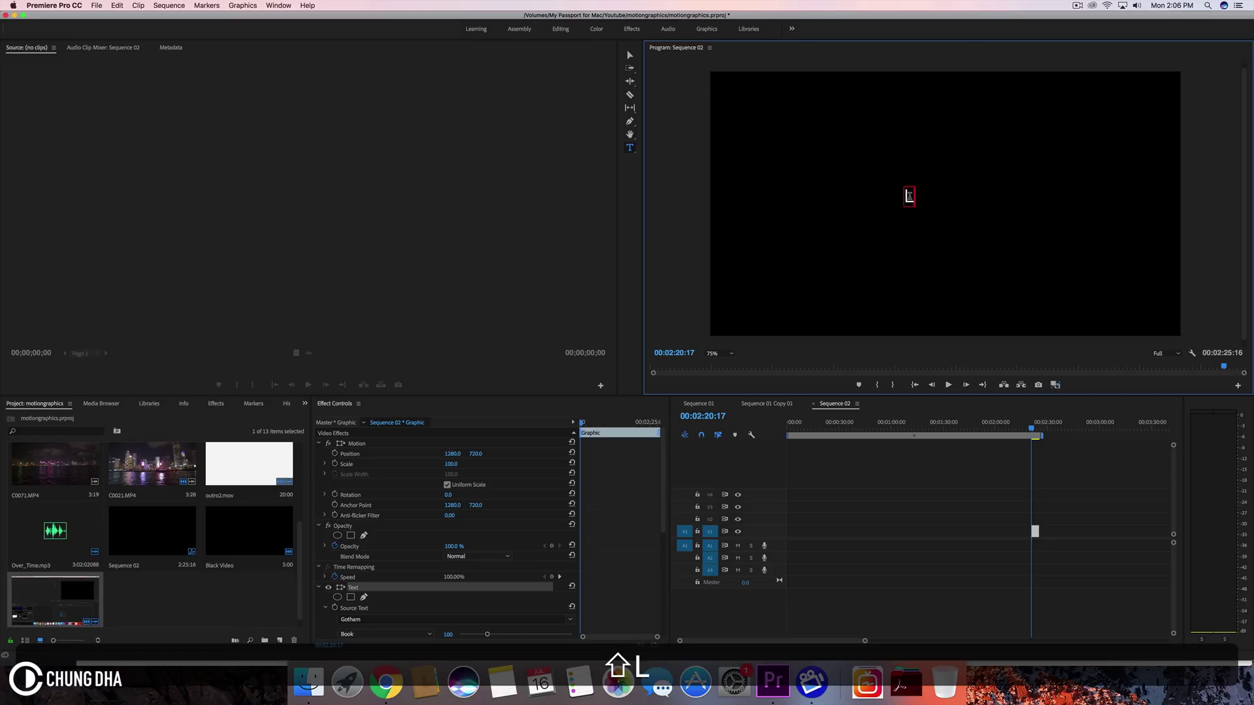
type("FLARE")
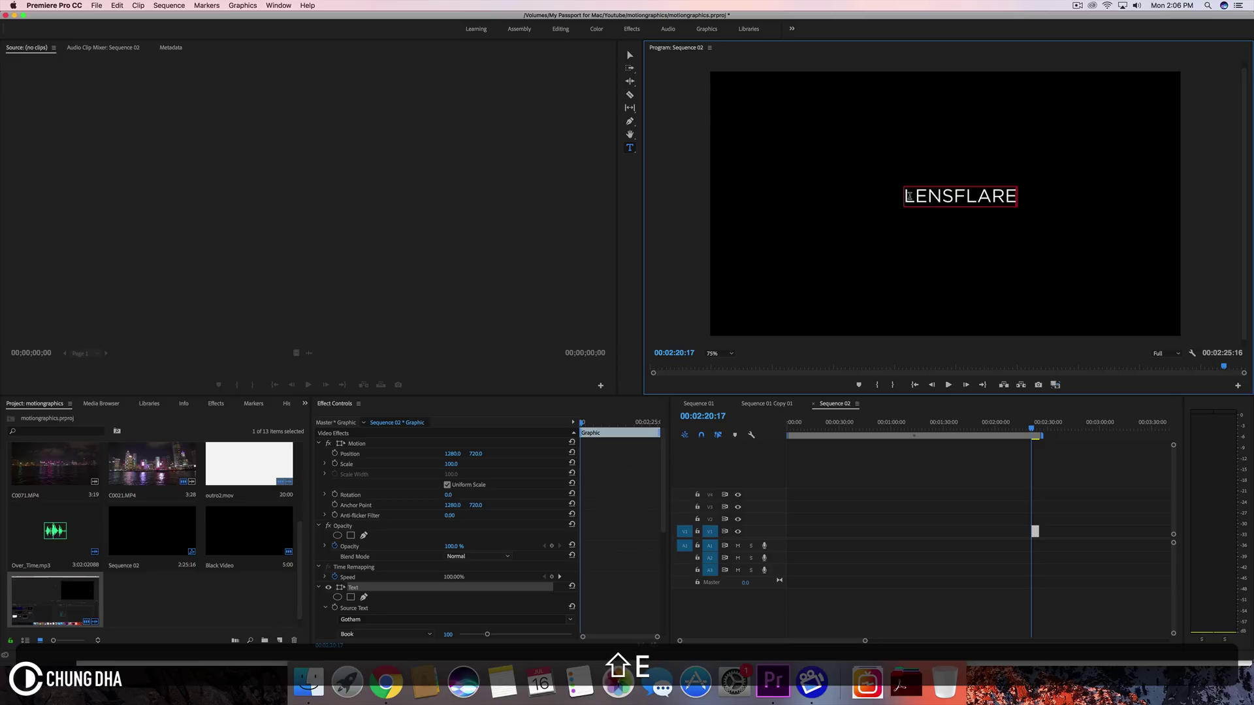
left_click(629, 55)
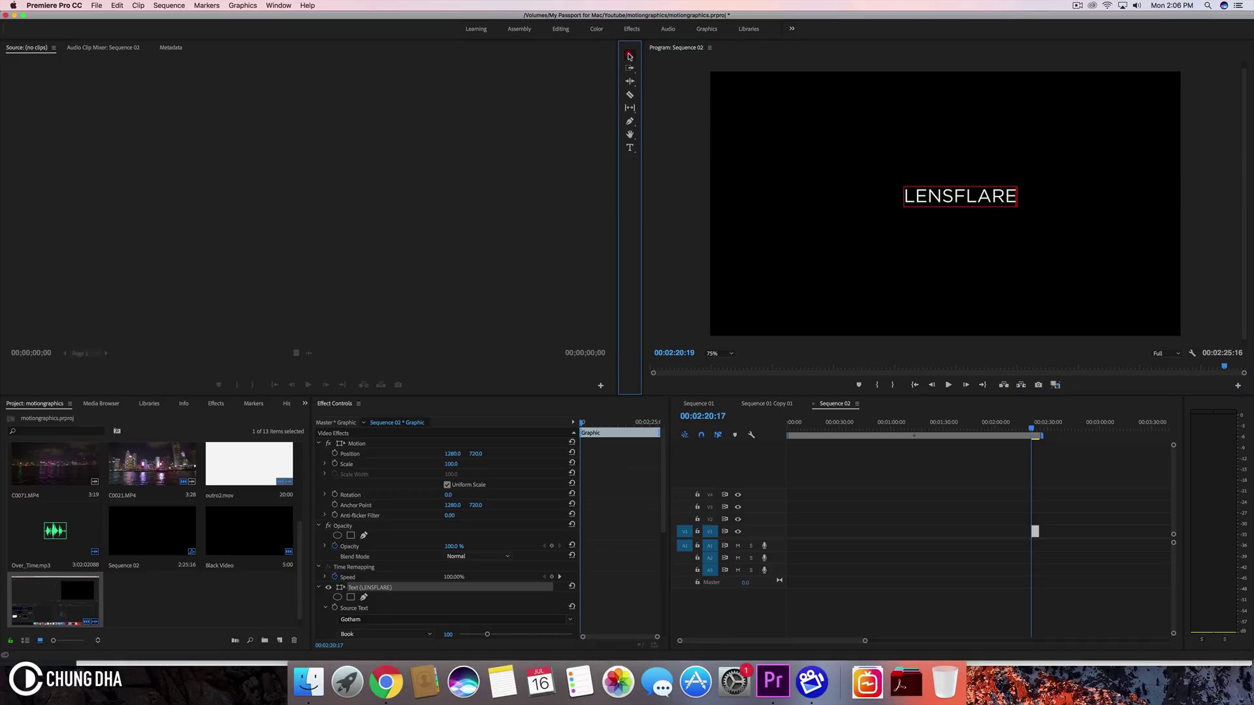
left_click_drag(960, 201, 945, 208)
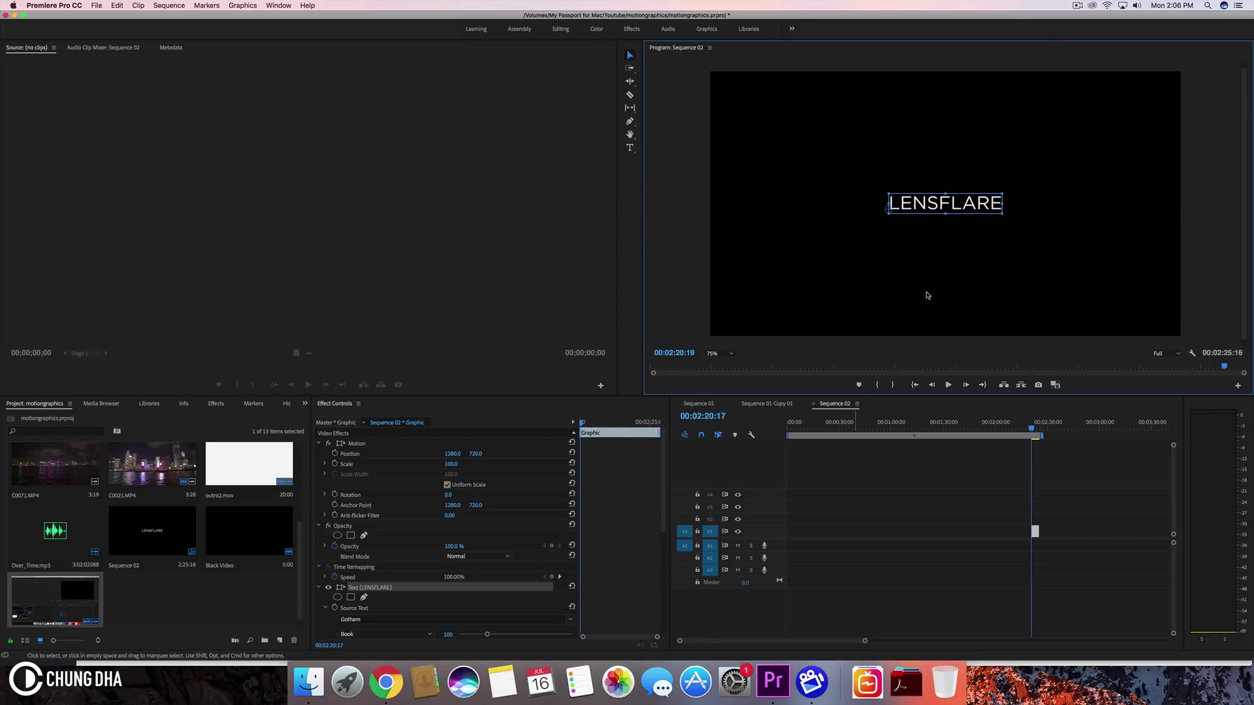
left_click(900, 327)
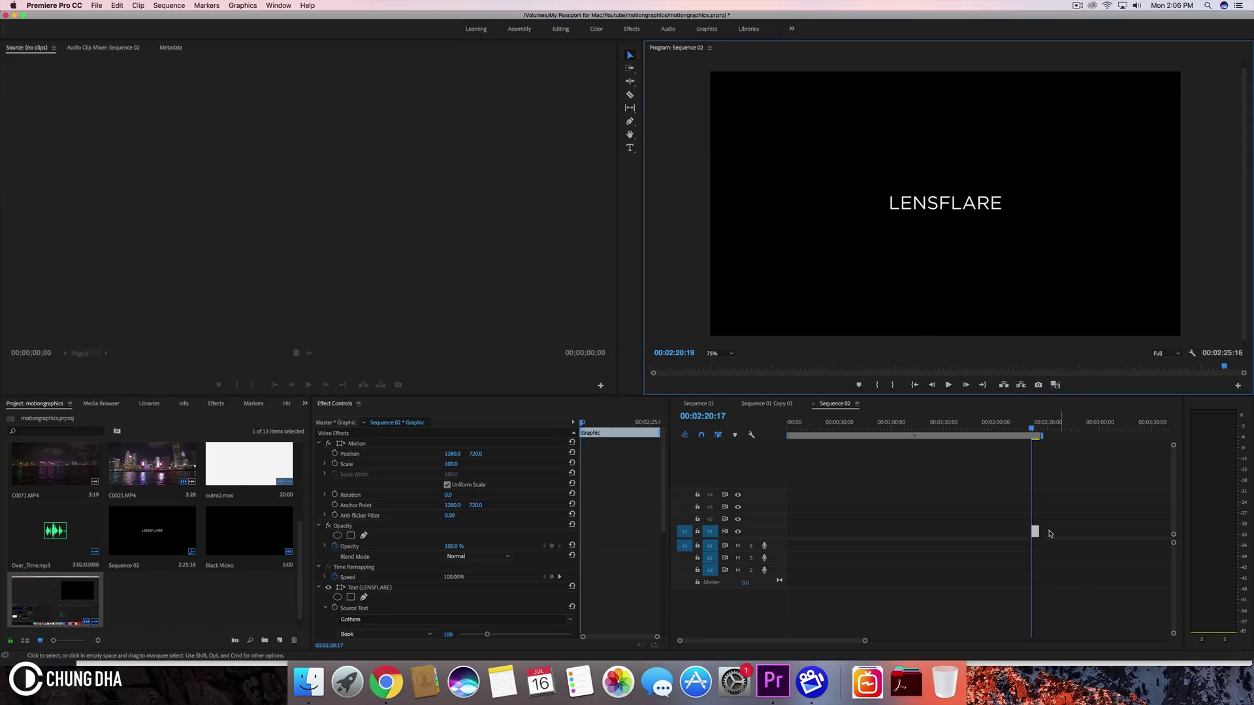
Move the title clip to the start of the sequence and place the Black Video clip on the track above it
left_click(1035, 532)
left_click_drag(1035, 532, 790, 532)
left_click(795, 434)
left_click(789, 418)
left_click_drag(866, 643, 801, 645)
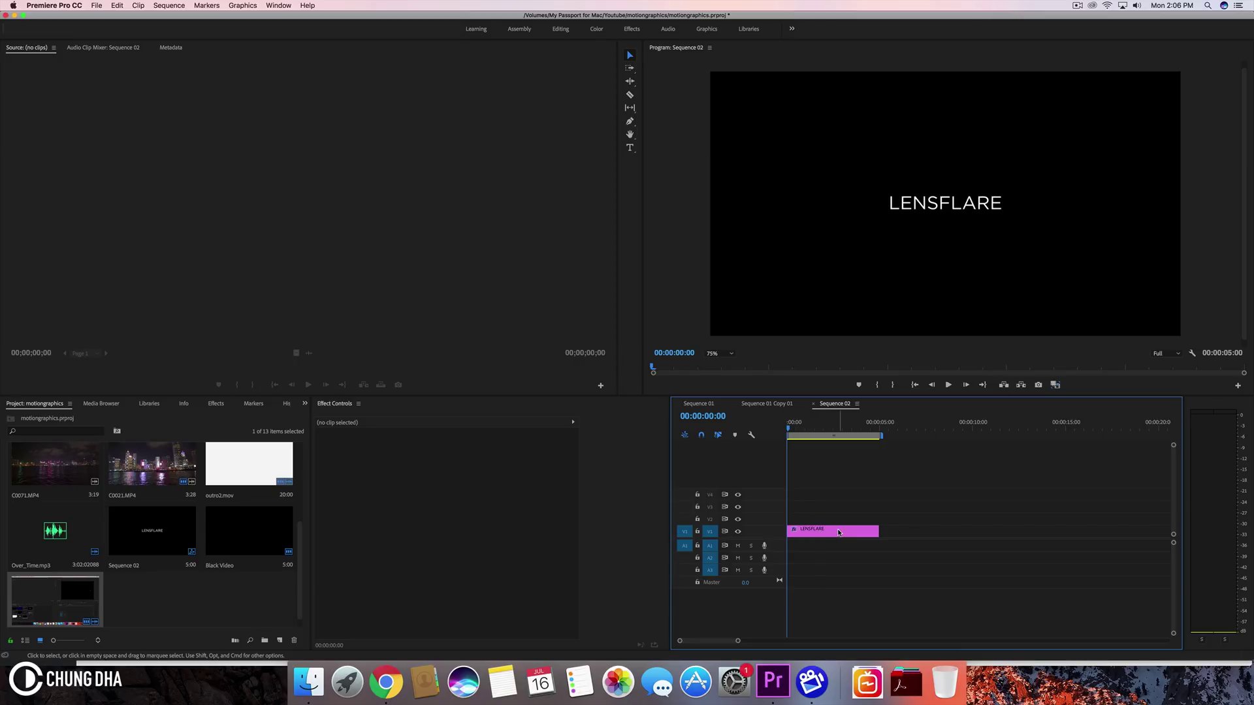
left_click(280, 641)
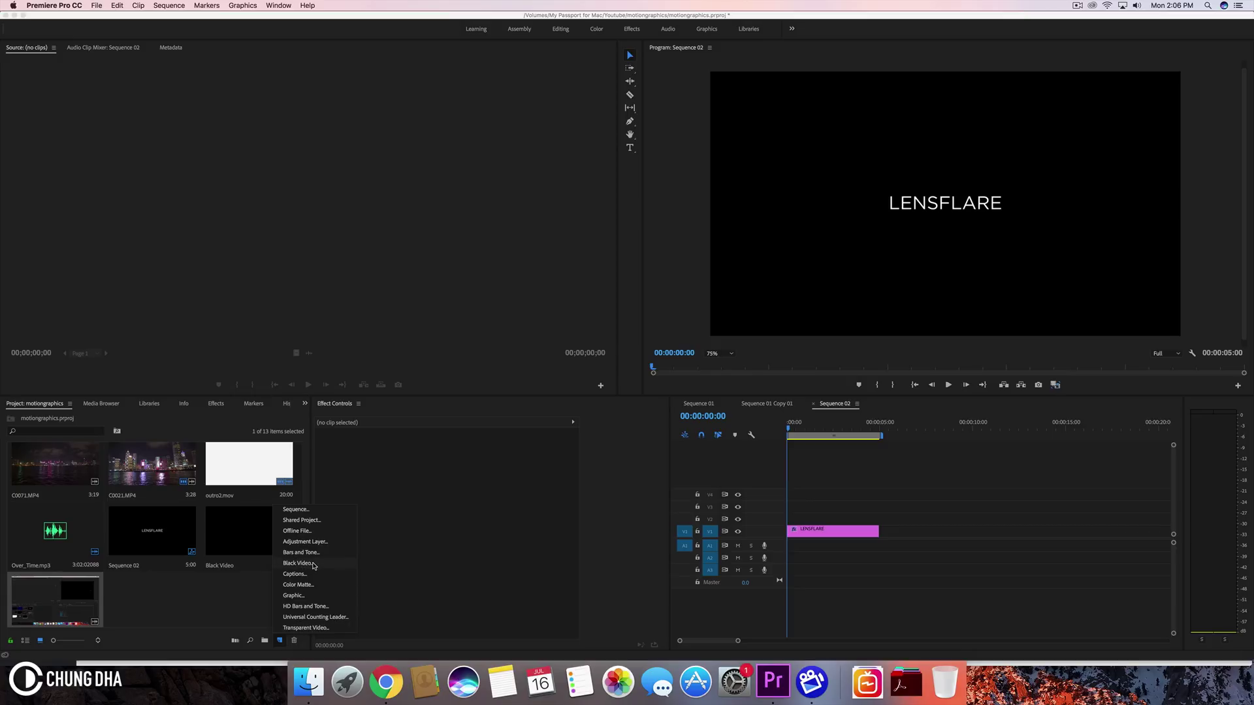
left_click_drag(237, 539, 791, 522)
Apply the Lens Flare video effect to the Black Video clip and set the clip's blend mode to Screen
left_click(215, 403)
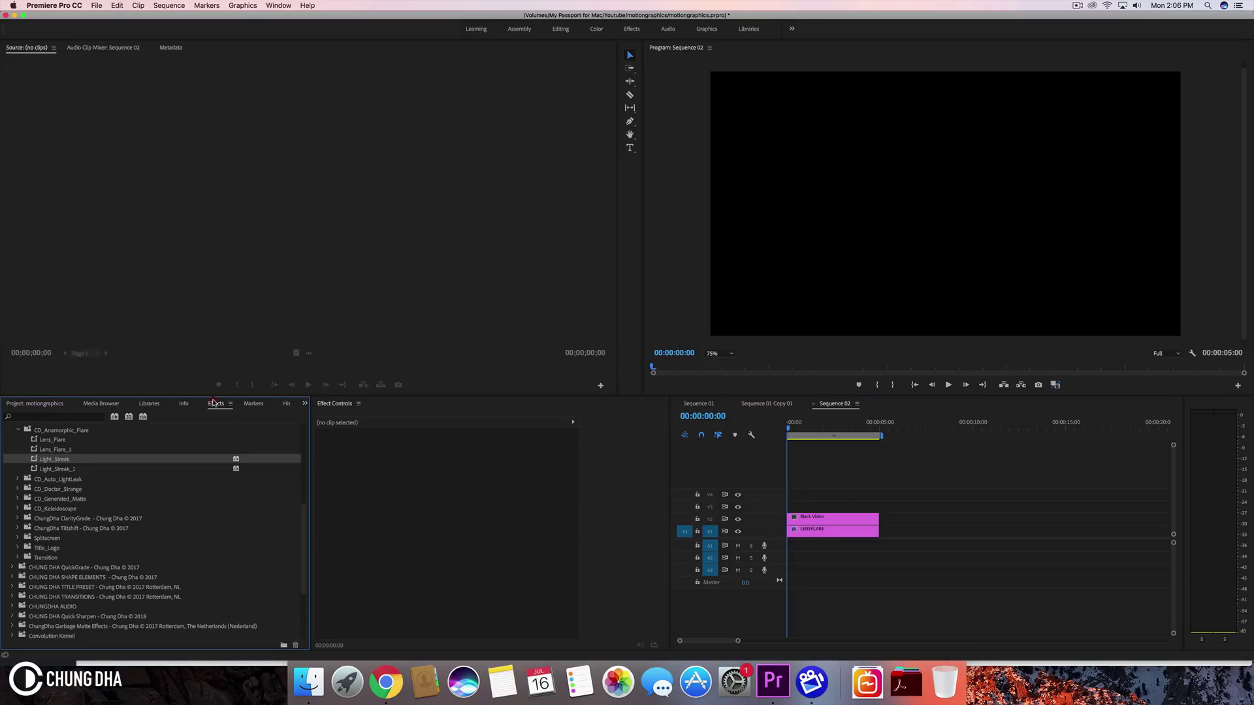
left_click(44, 417)
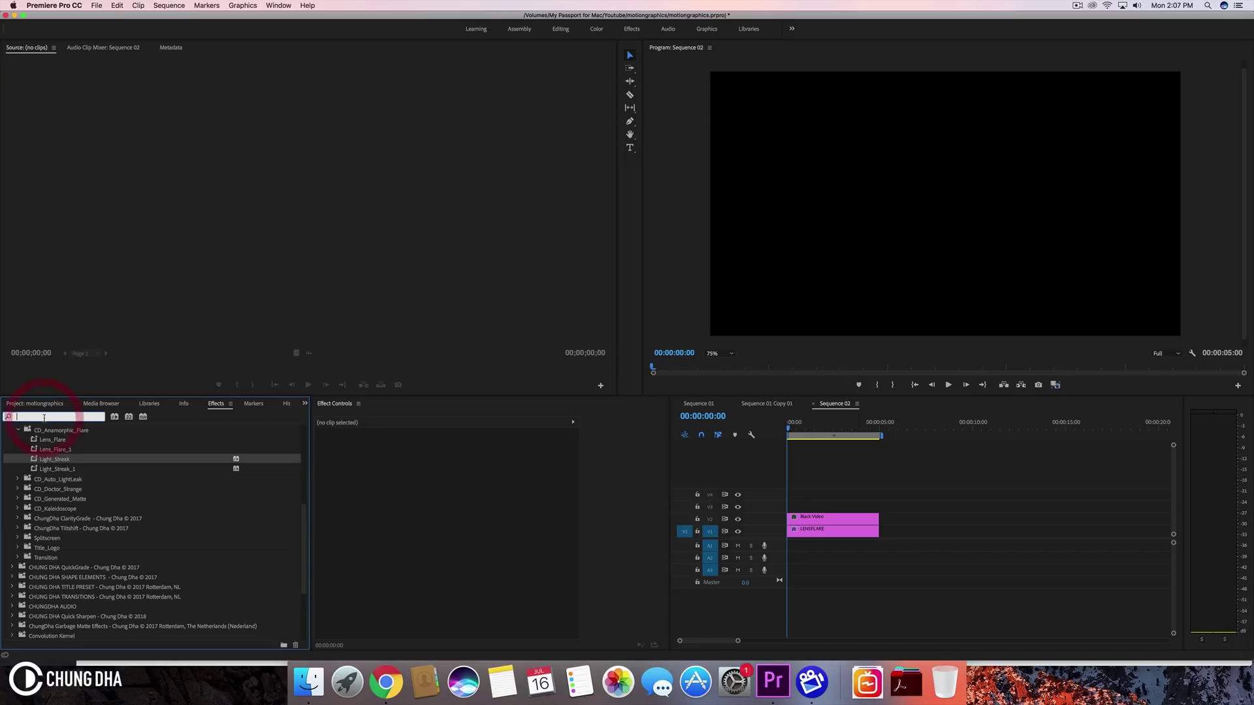
type("lensfk")
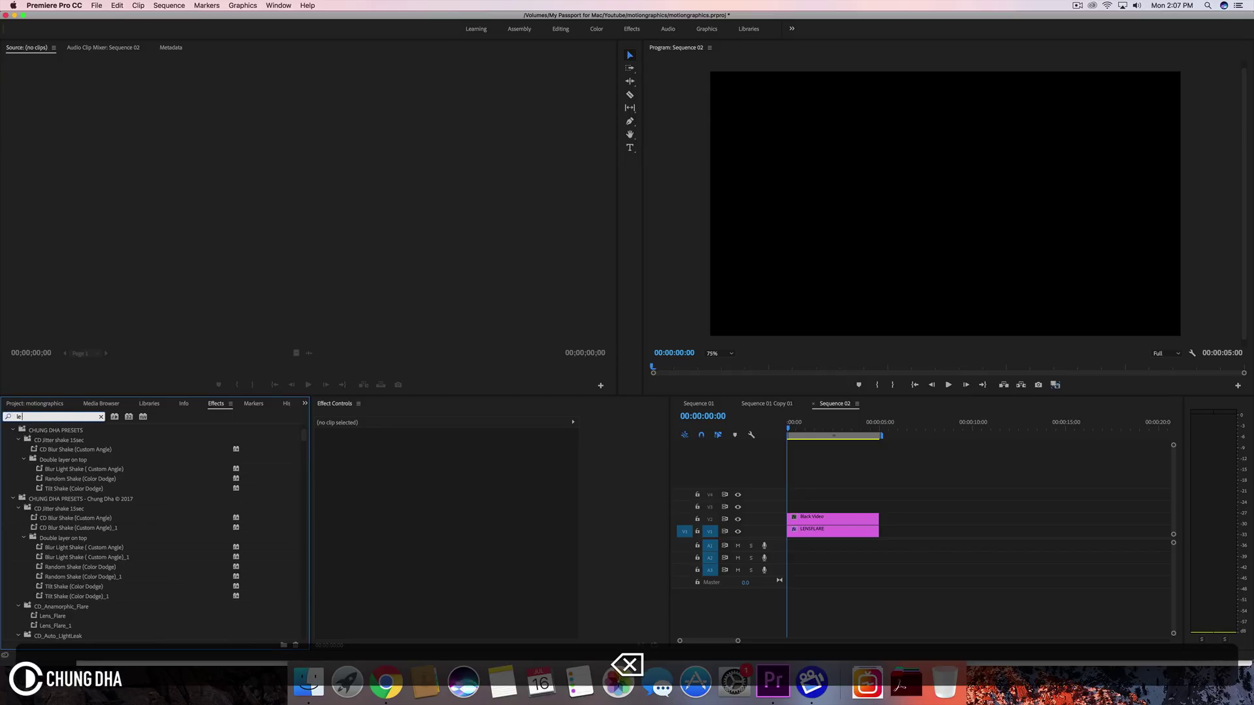
key("BackSpace")
type("a")
key("BackSpace")
key("BackSpace")
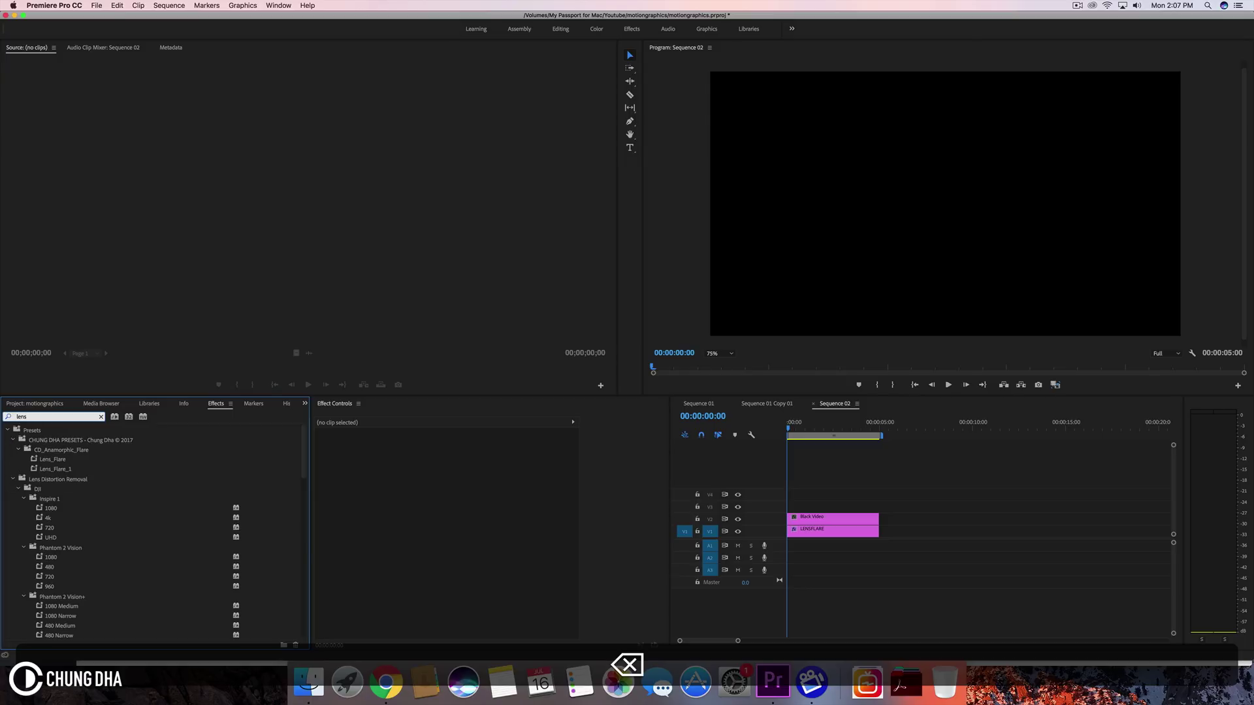
scroll(66, 517, "down", 10)
left_click(43, 599)
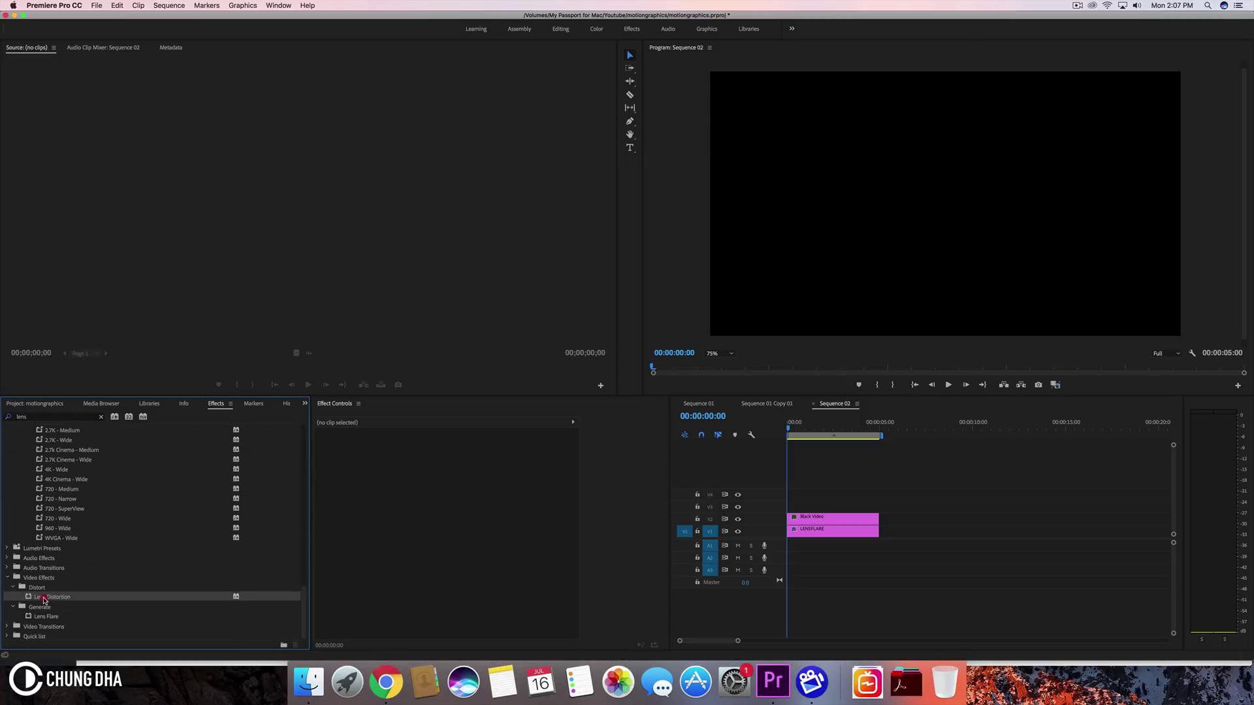
left_click(41, 617)
left_click_drag(41, 619, 807, 519)
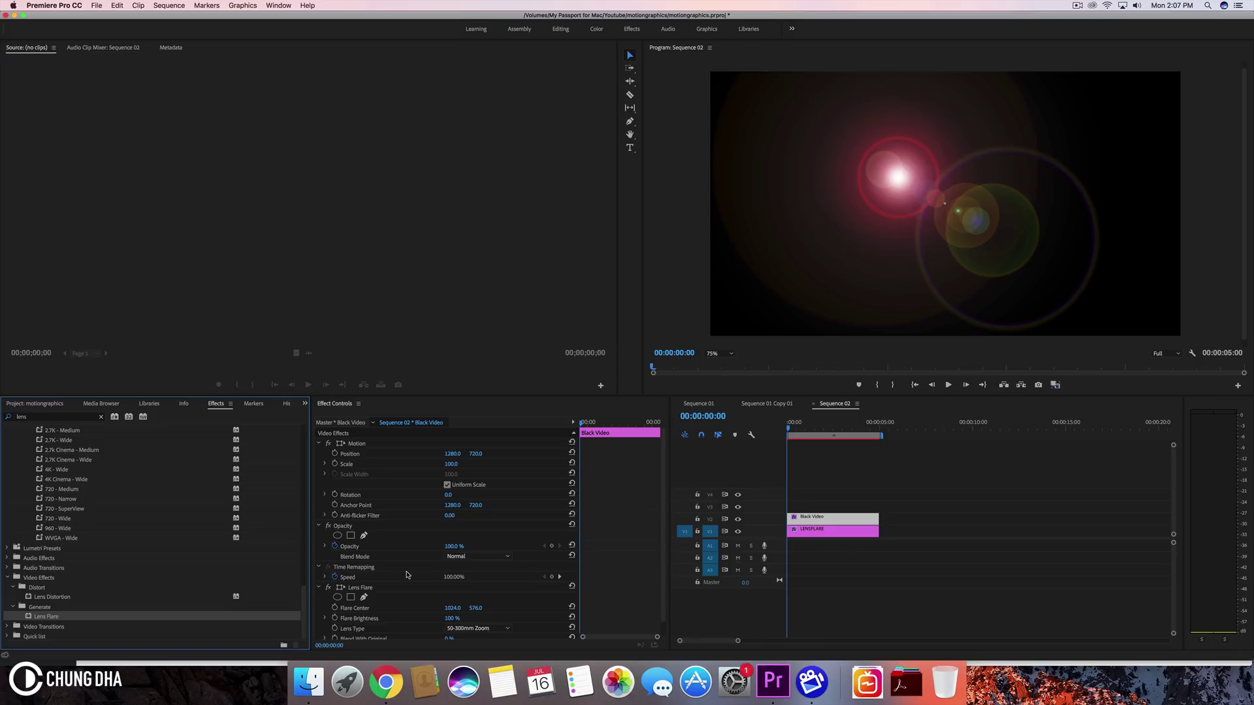
left_click(463, 557)
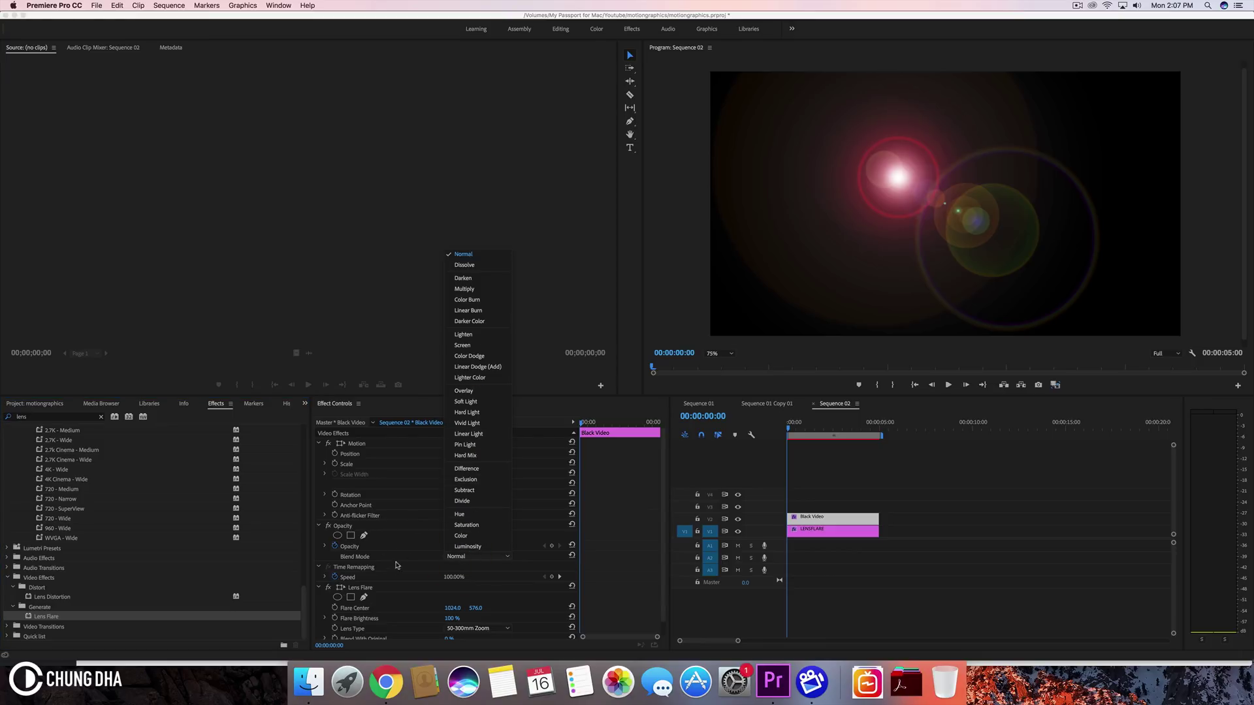
left_click(468, 344)
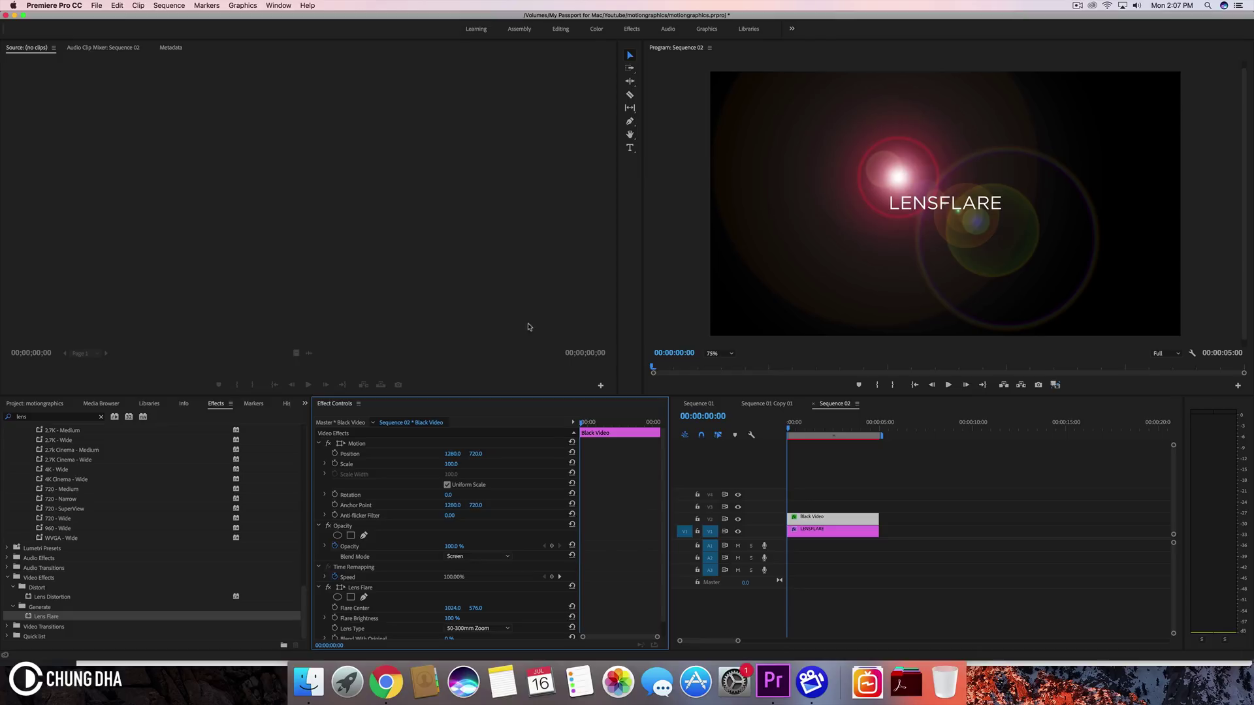
Try the 35mm Prime and 105mm Prime lens types on the flare and return to 50-300mm Zoom
scroll(582, 630, "down", 2)
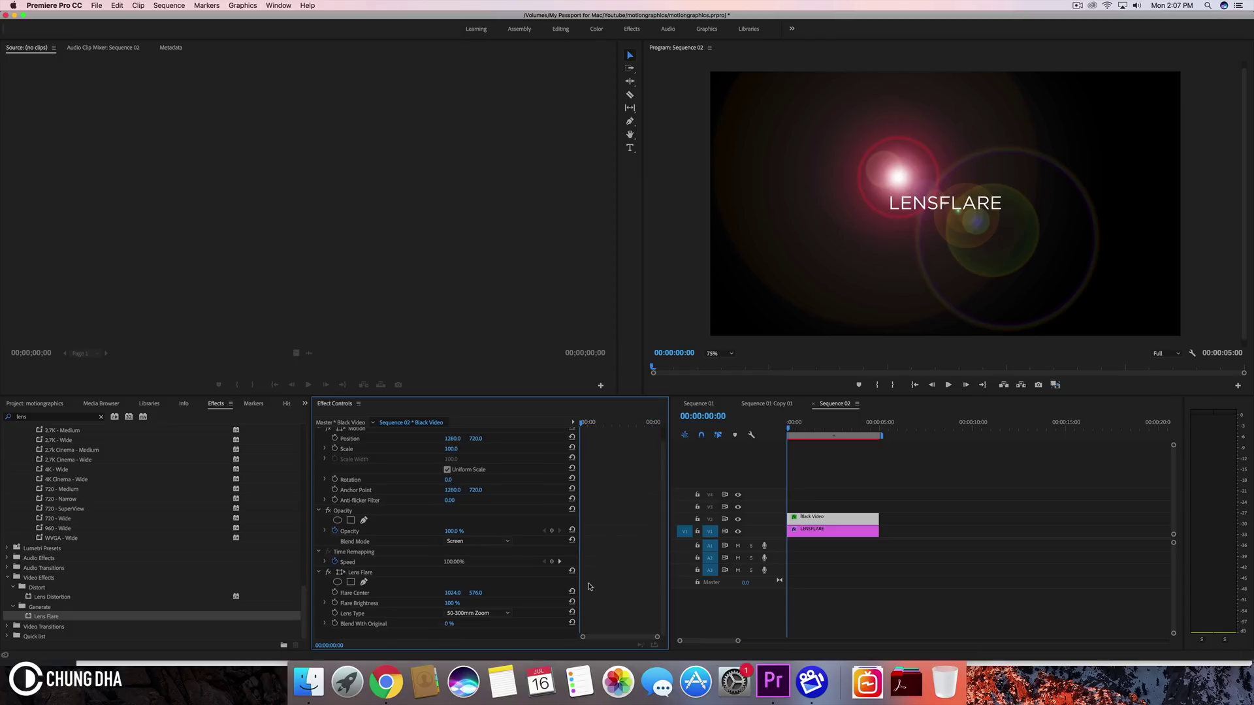
left_click(482, 614)
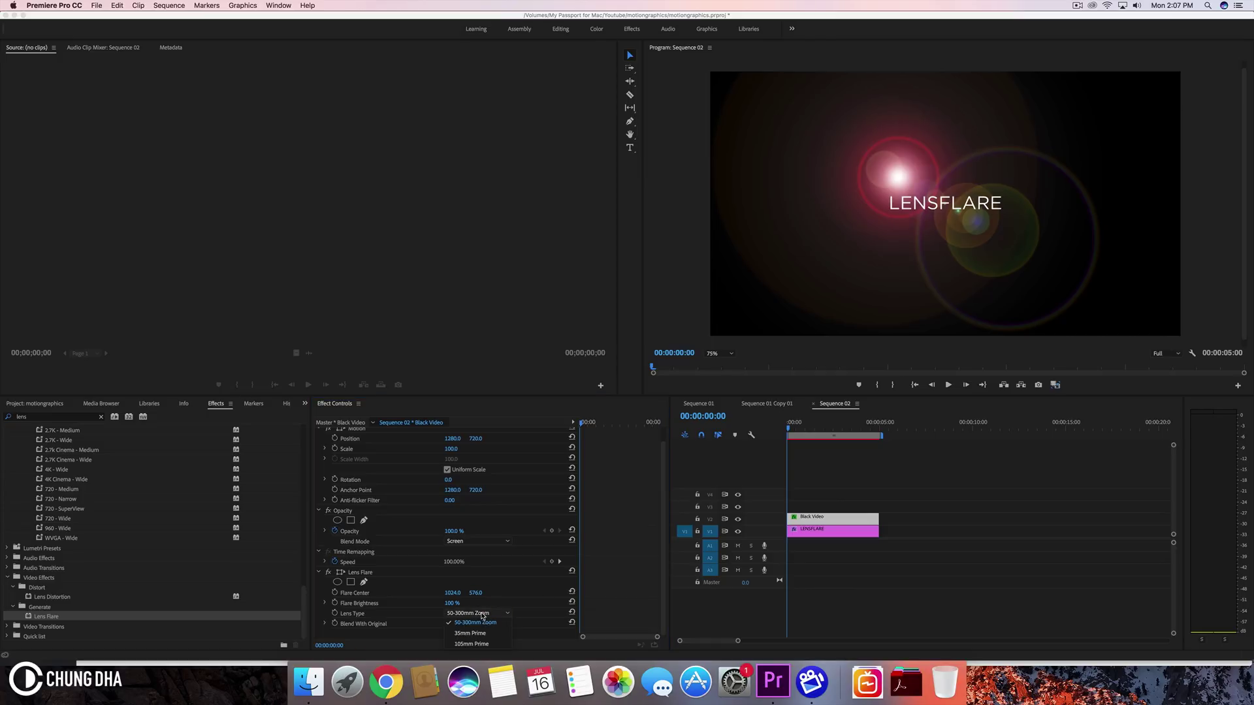
left_click(482, 633)
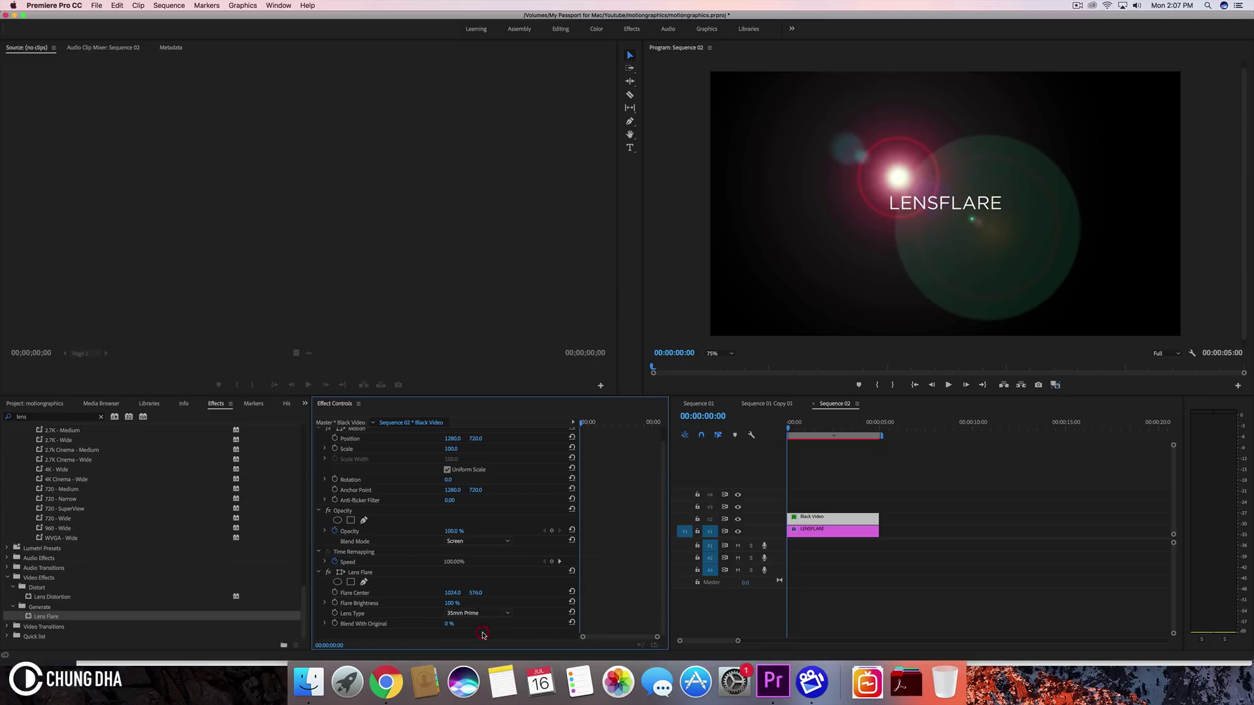
left_click(494, 613)
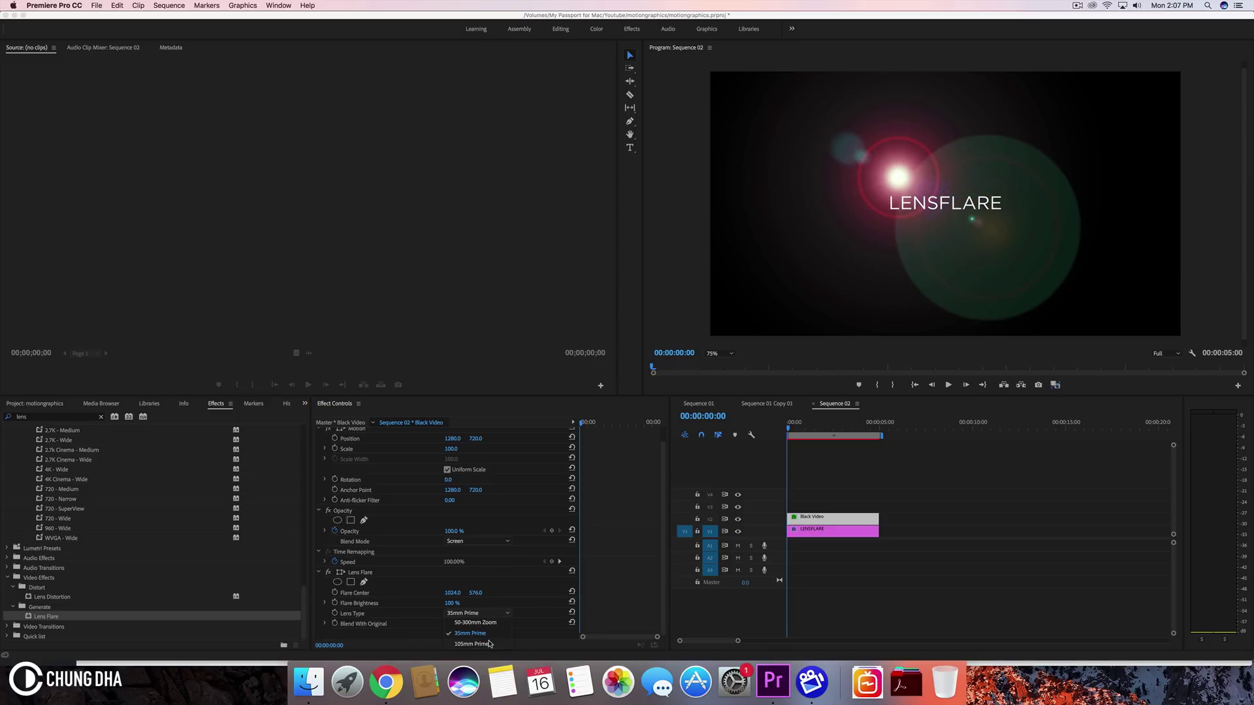
left_click(488, 643)
left_click(494, 613)
left_click(496, 623)
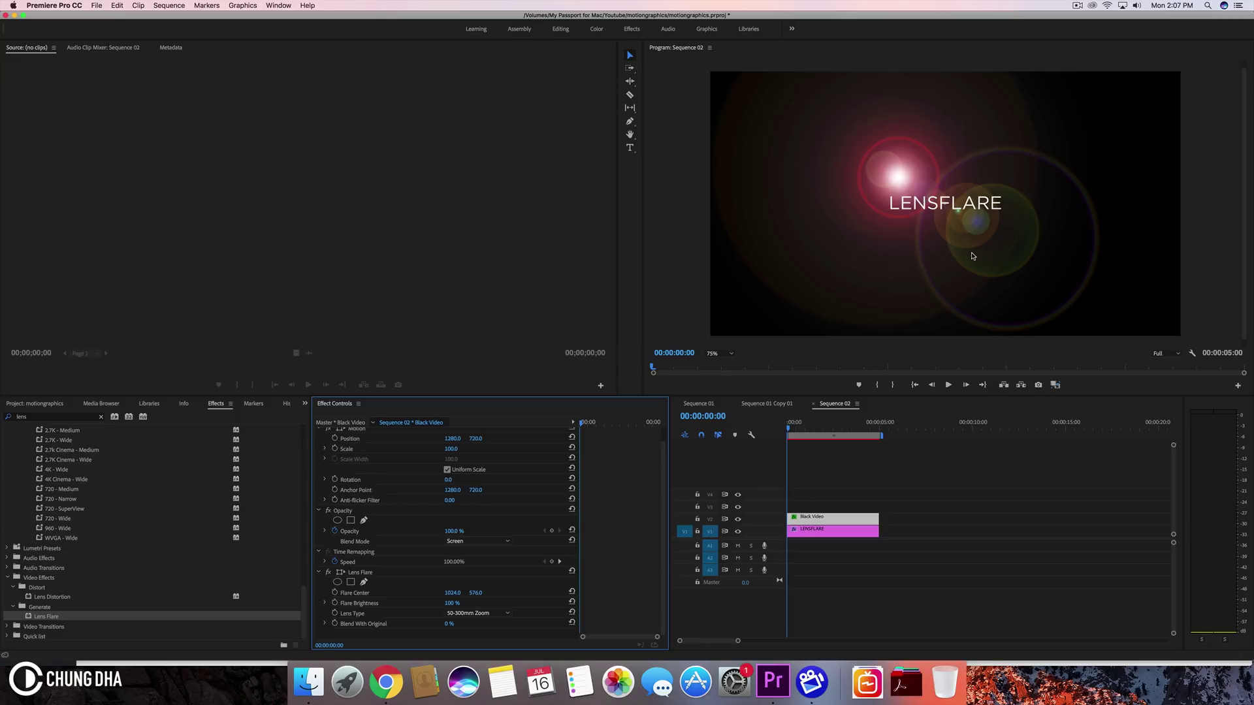
Apply the Gaussian Blur effect to the Black Video clip and set its Blurriness to 17
left_click(101, 416)
left_click(80, 418)
type("blur")
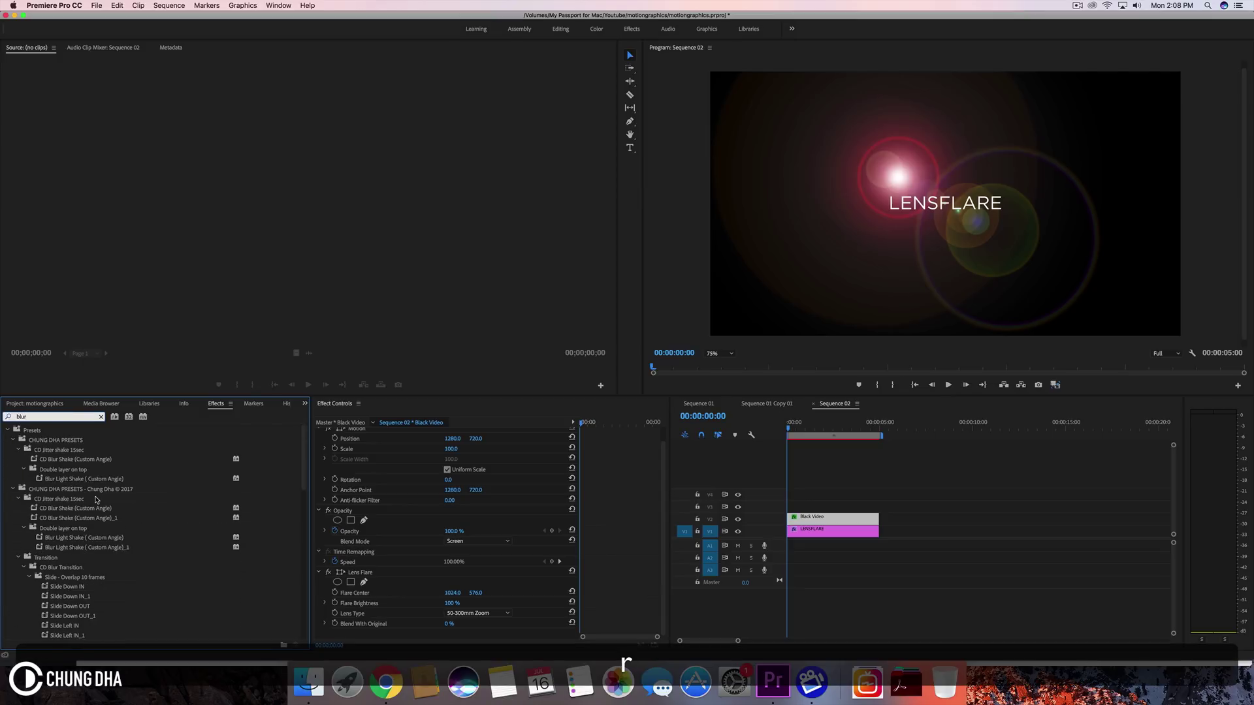
scroll(96, 500, "down", 10)
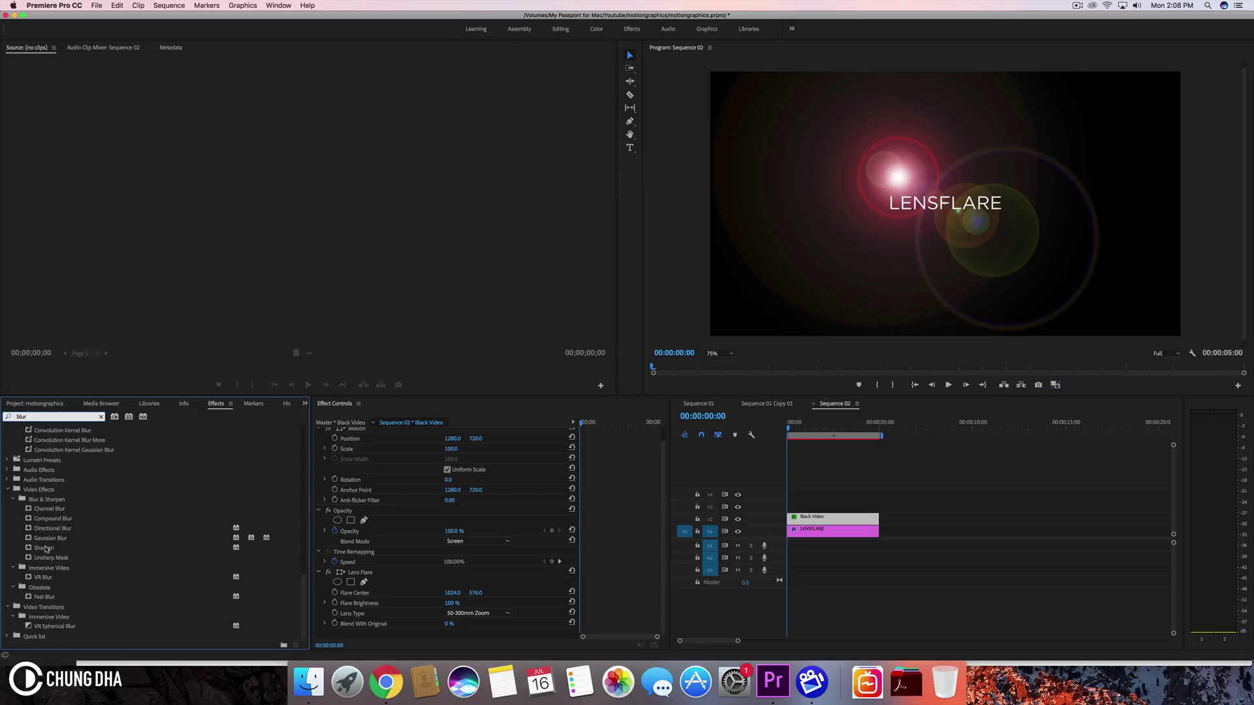
left_click_drag(58, 541, 846, 518)
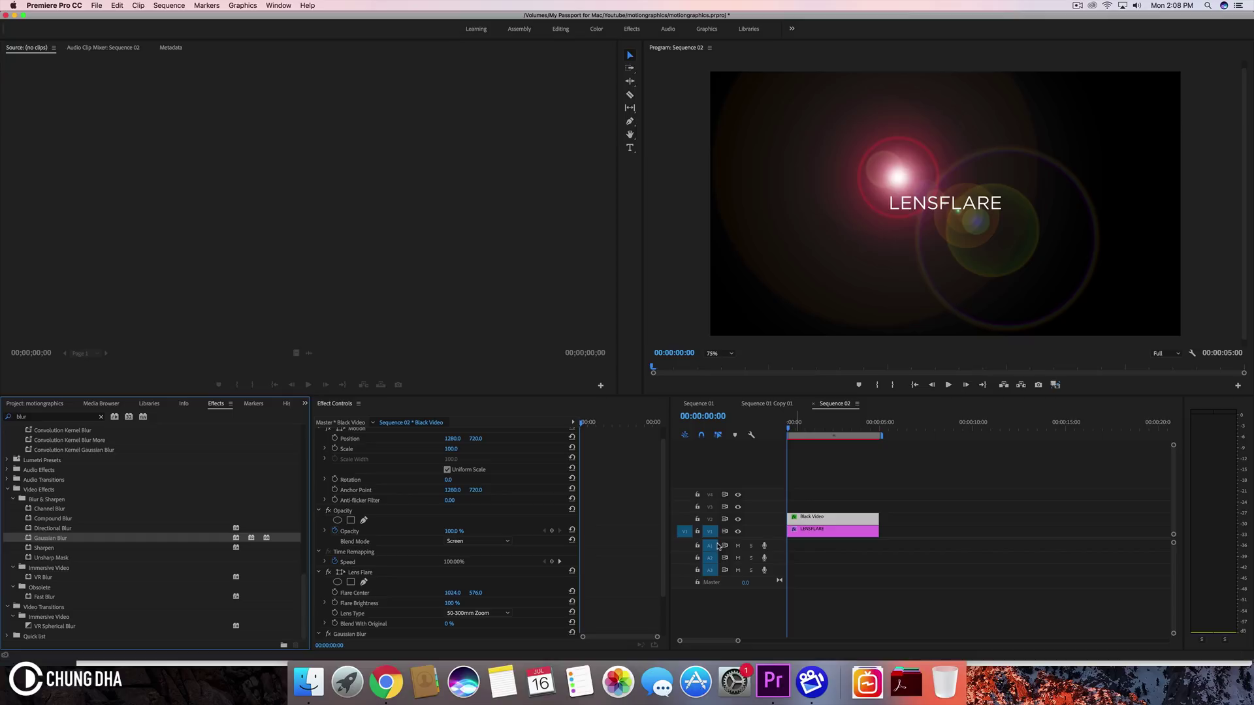
scroll(655, 526, "down", 3)
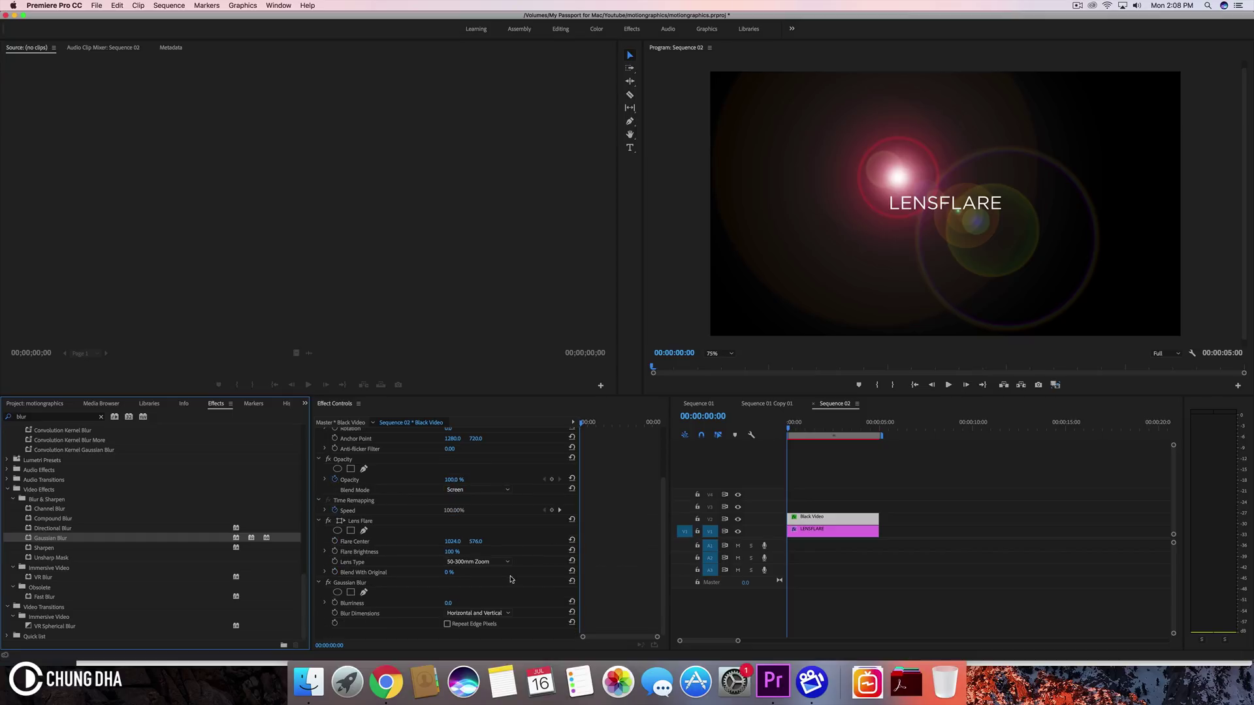
left_click_drag(449, 602, 458, 604)
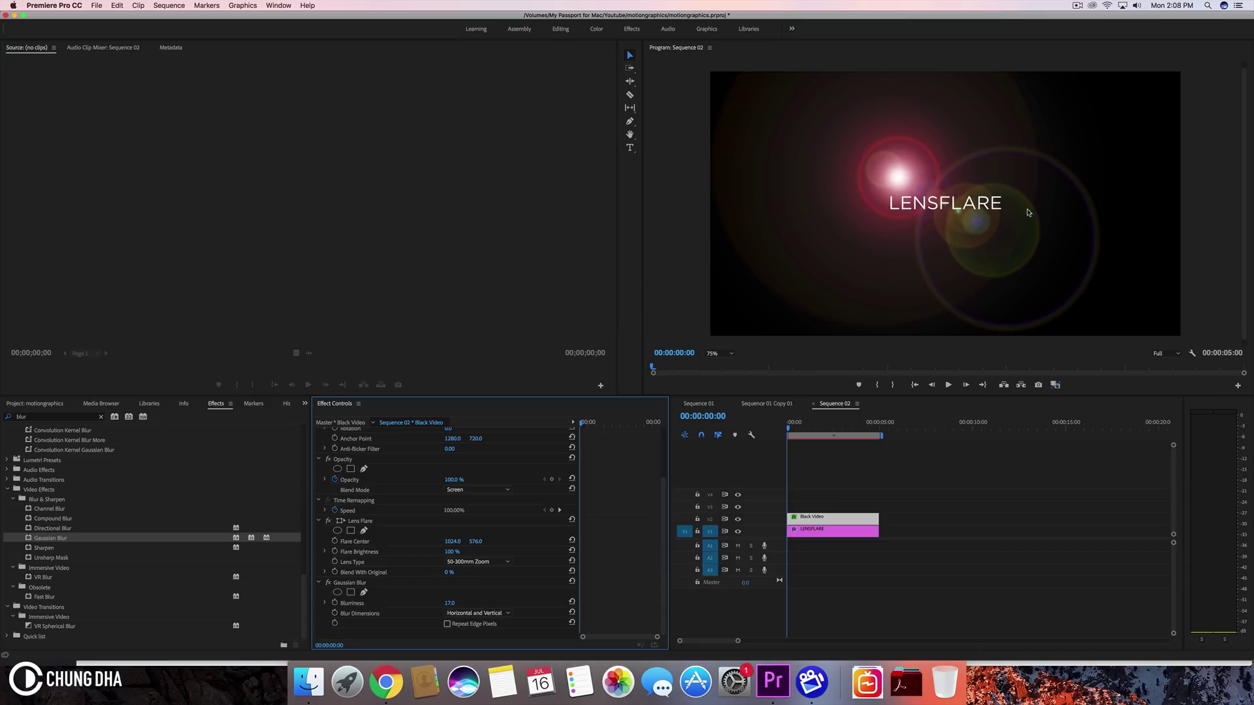
Move the flare centre to the left of the title, at about 762.7, 720
left_click(363, 521)
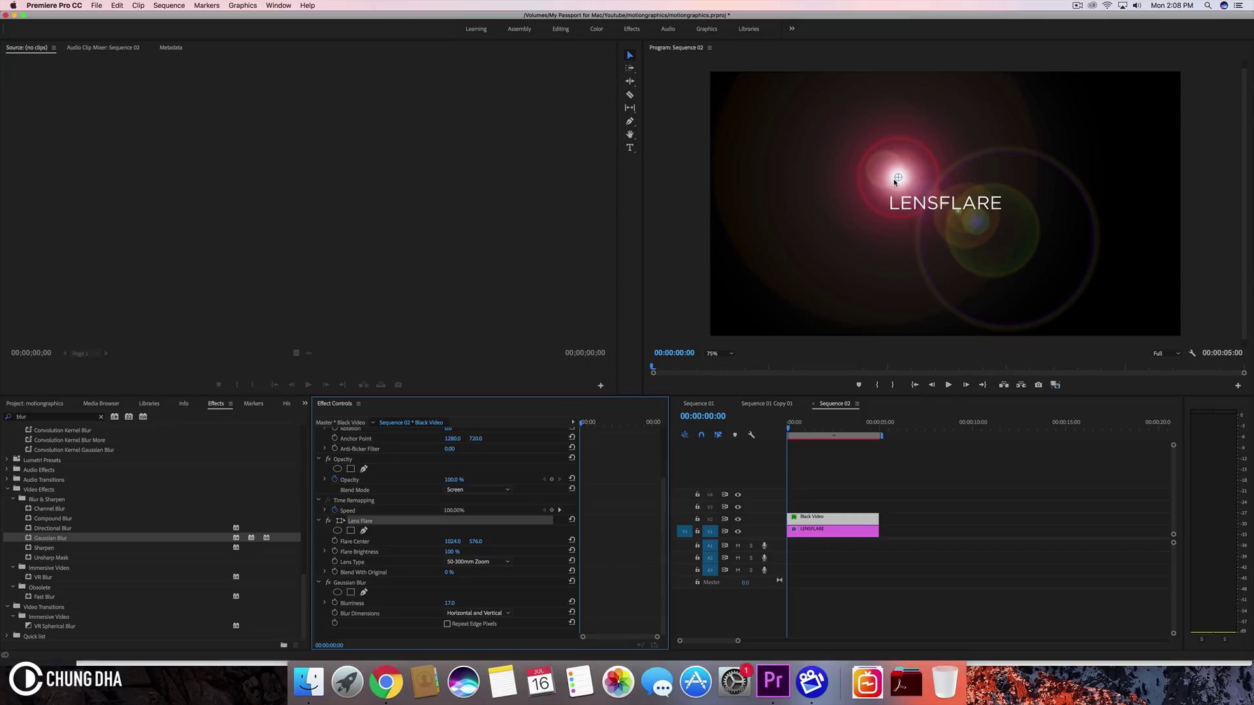
left_click_drag(899, 178, 850, 203)
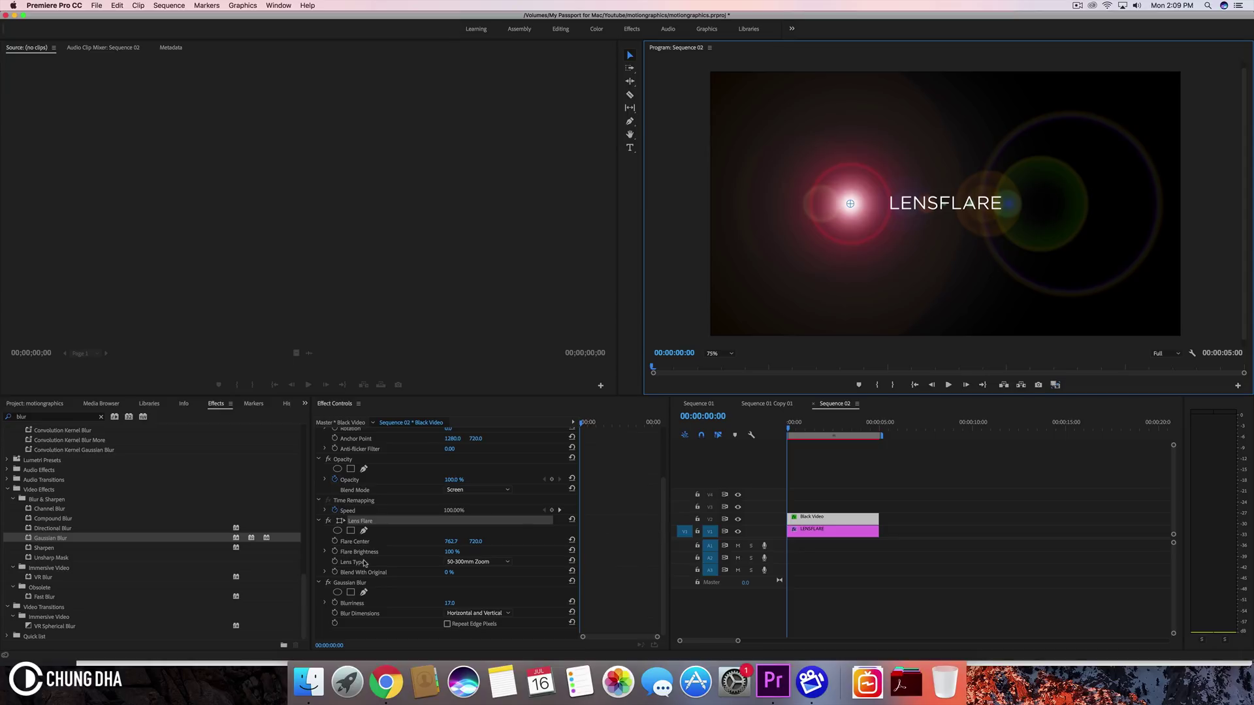
Try a Flare Brightness of 133% and restore it to 100%
left_click_drag(452, 552, 474, 552)
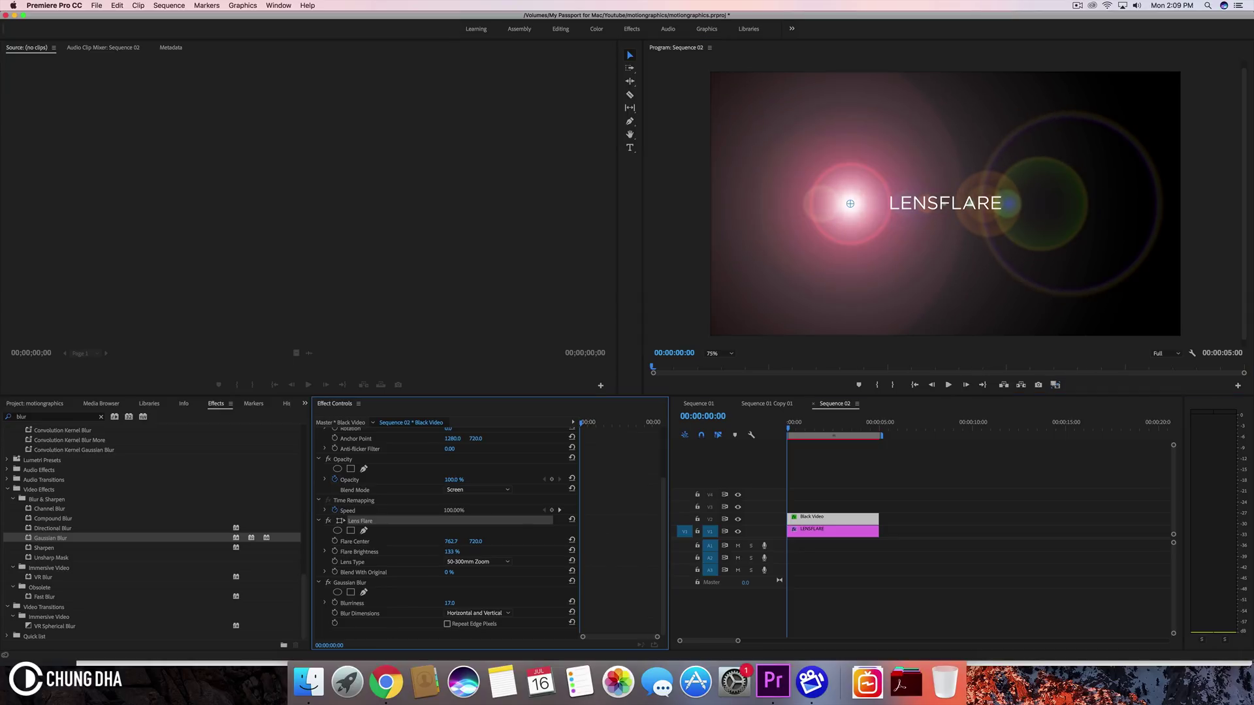
left_click(457, 552)
type("100")
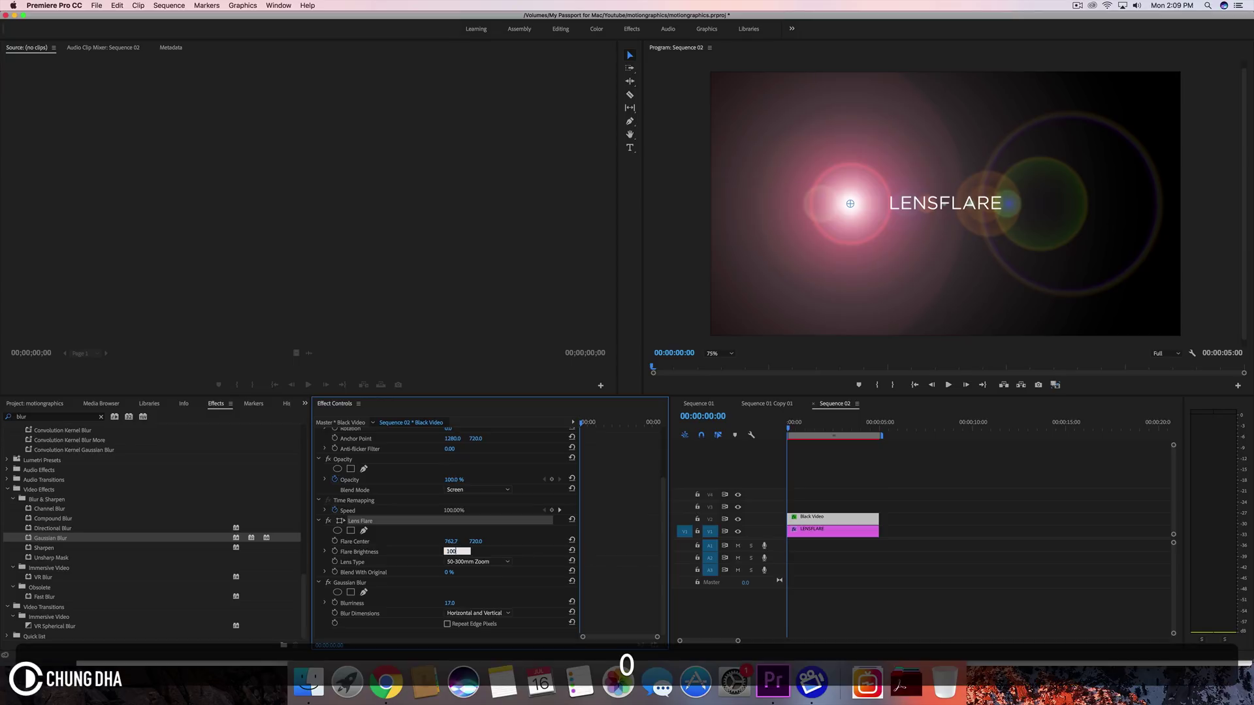
key("Return")
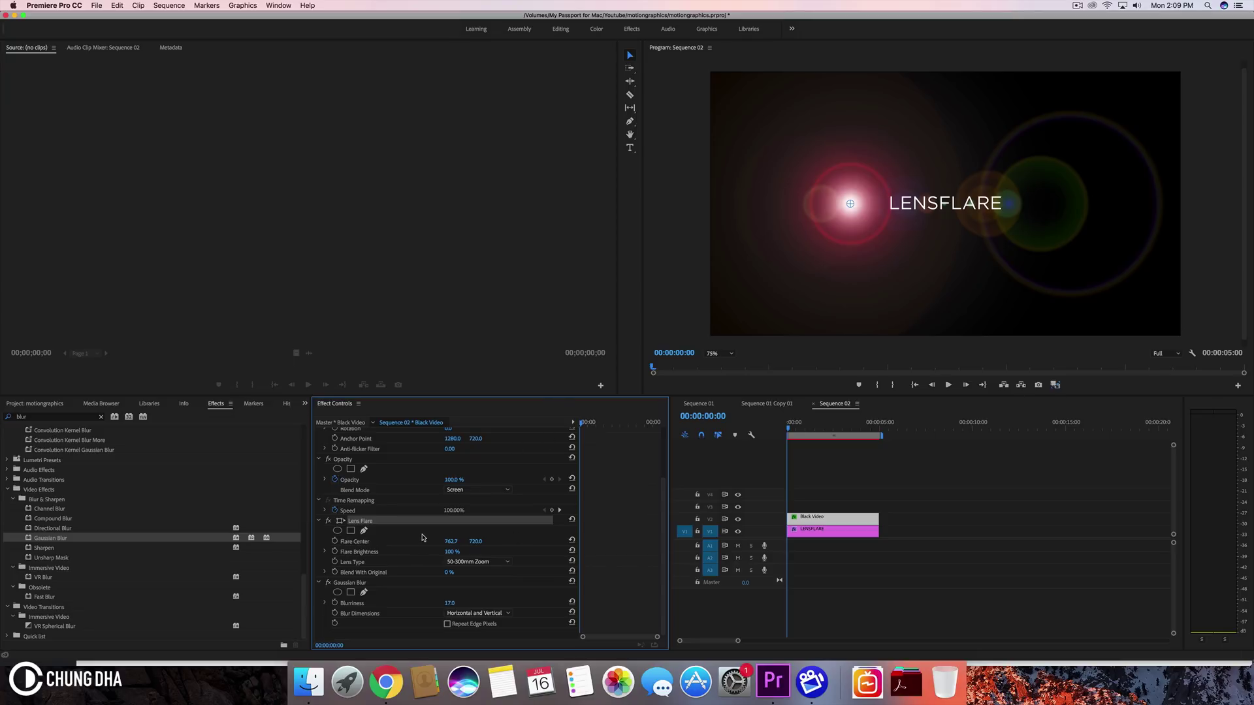
Animate the Flare Center from the sequence start to 00:00:01:17, moving its horizontal position to about 1821.7, right of the title
left_click(335, 542)
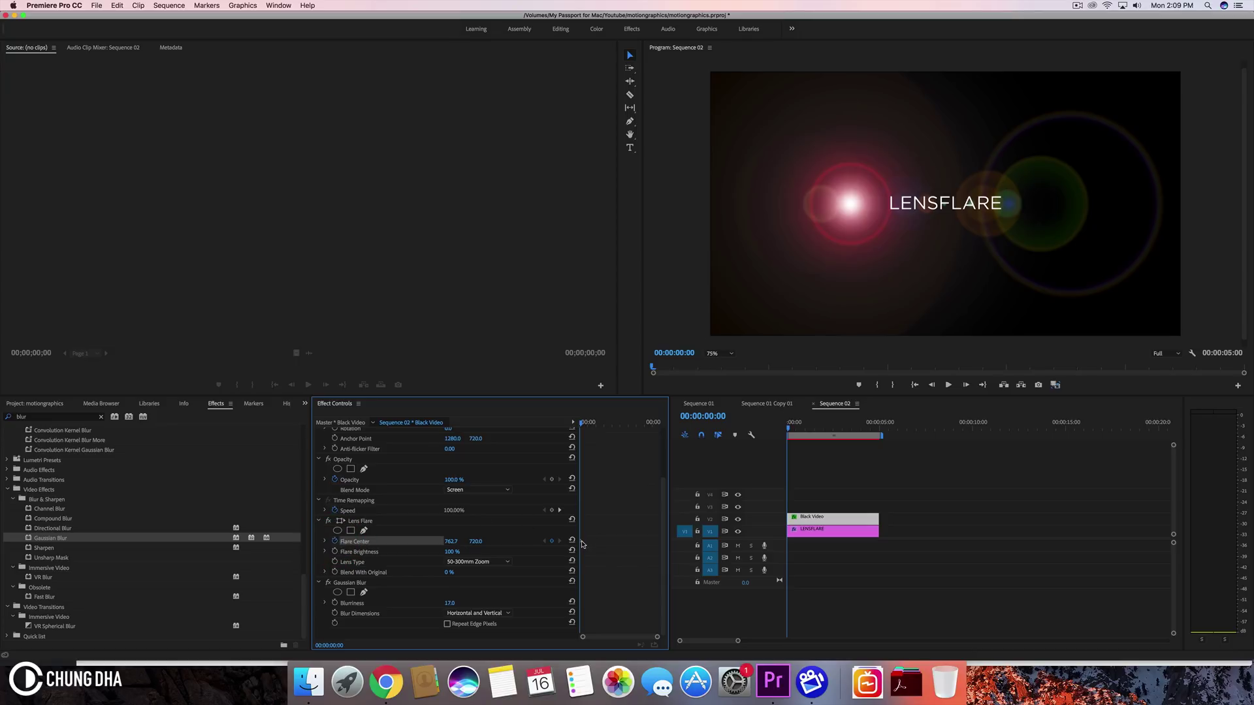
left_click_drag(583, 425, 610, 425)
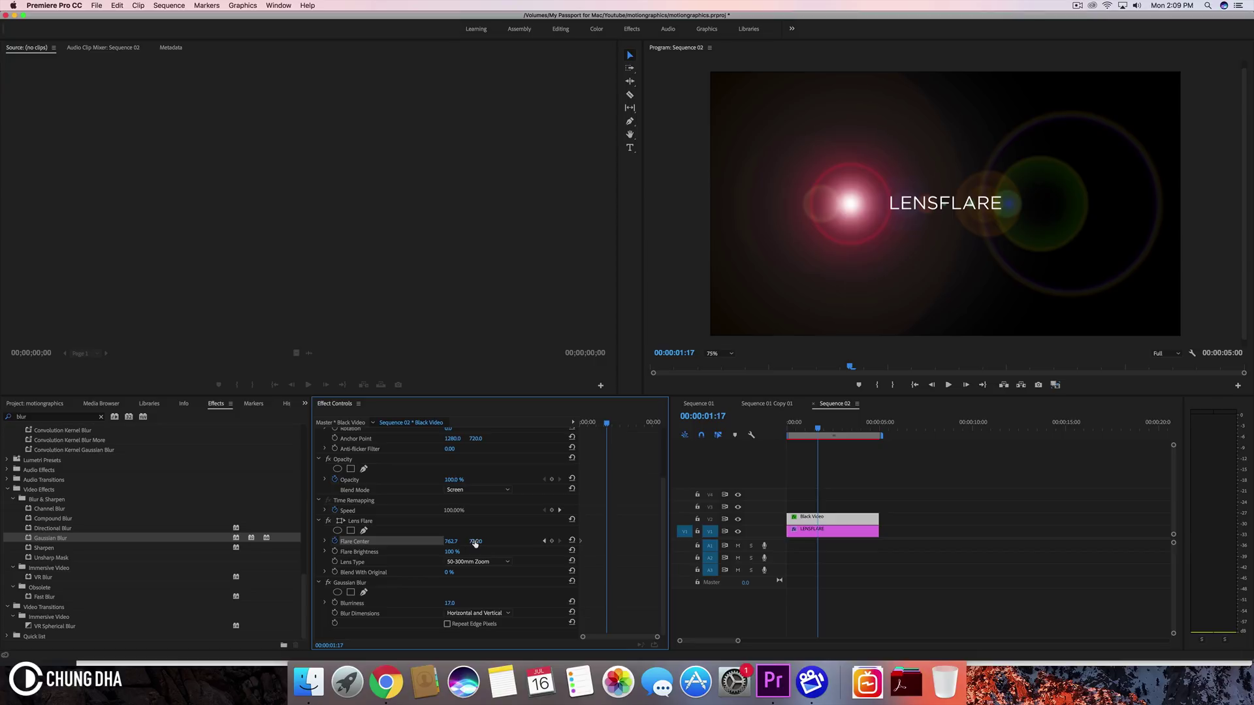
left_click_drag(452, 541, 544, 541)
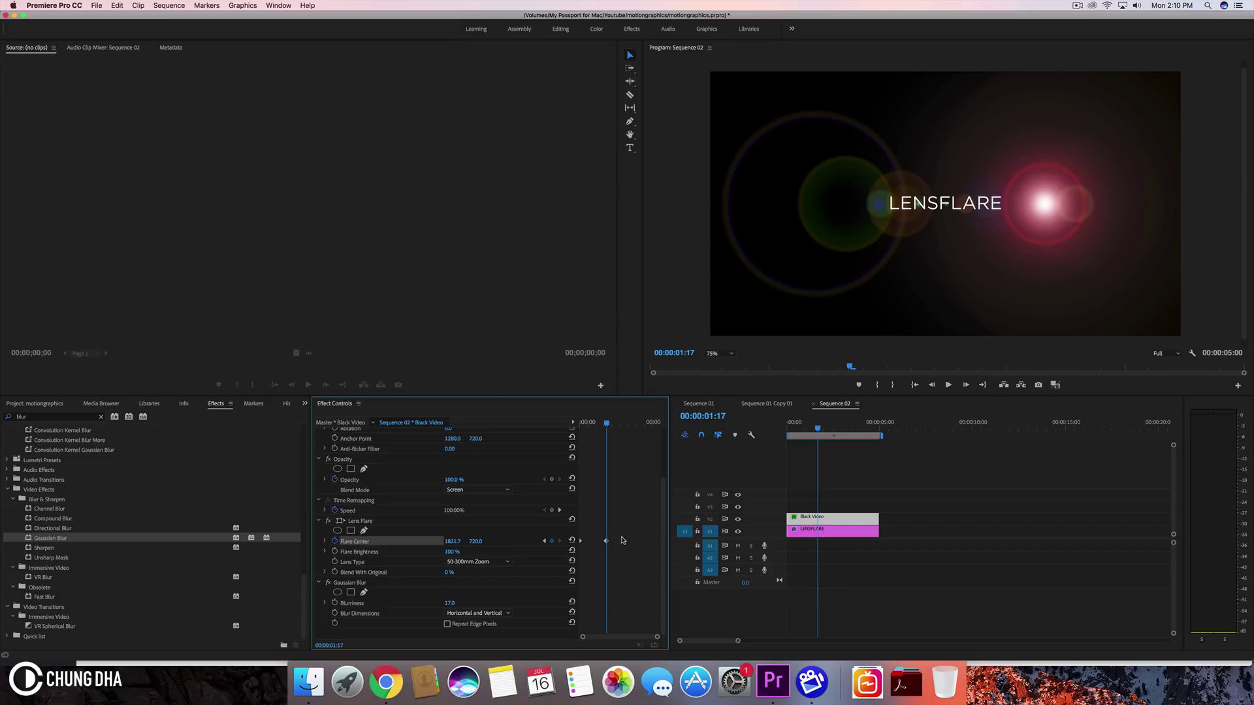
Try moving the end Flare Center keyframe to 00:00:01:00 and play the sweep from the sequence start
mouse_move(608, 540)
left_mouse_down()
mouse_move(666, 542)
mouse_move(614, 537)
left_mouse_up()
left_click_drag(594, 425, 548, 428)
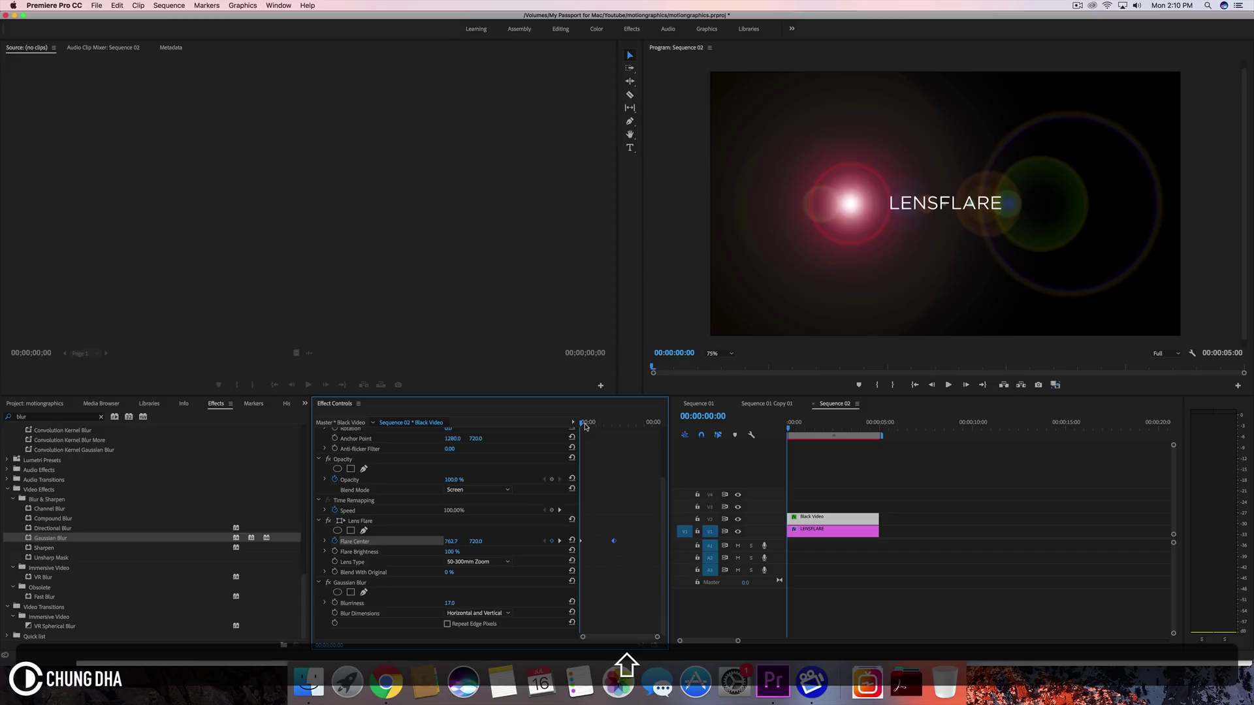
key("shift+Right")
key("shift+Right")
key("shift+Right")
key("shift+Right")
key("shift+Right")
key("shift+Right")
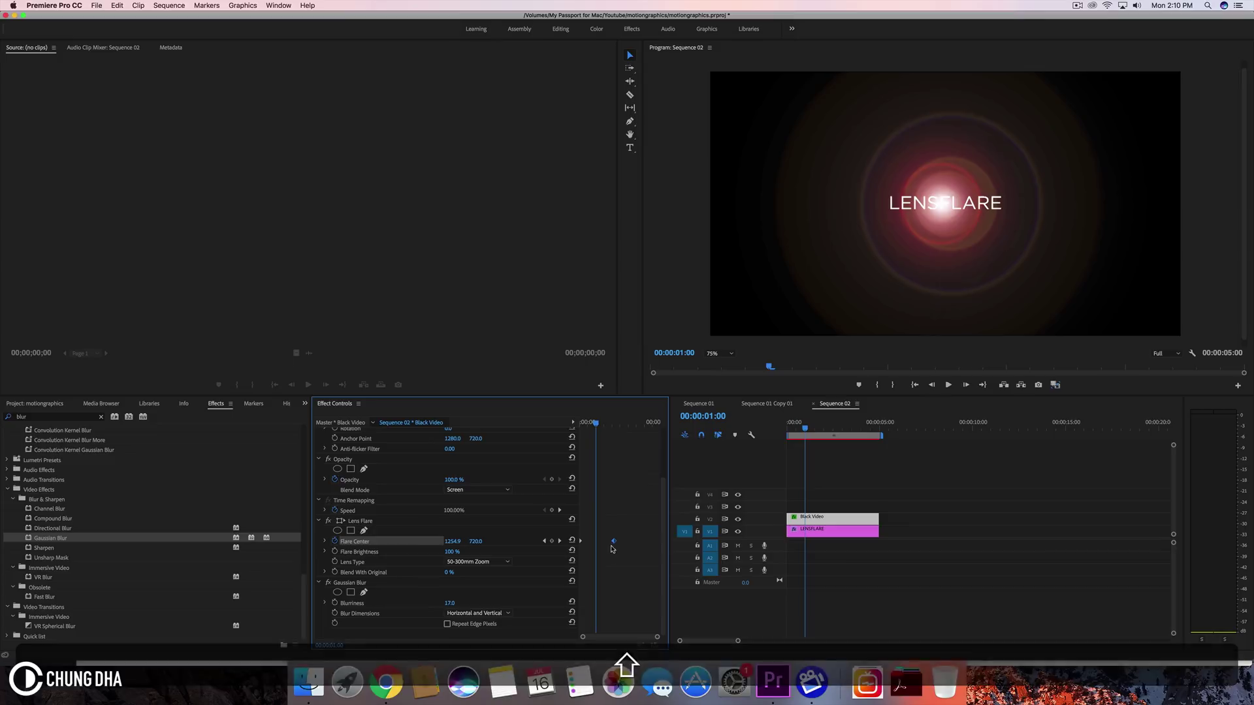
left_click_drag(613, 541, 594, 543)
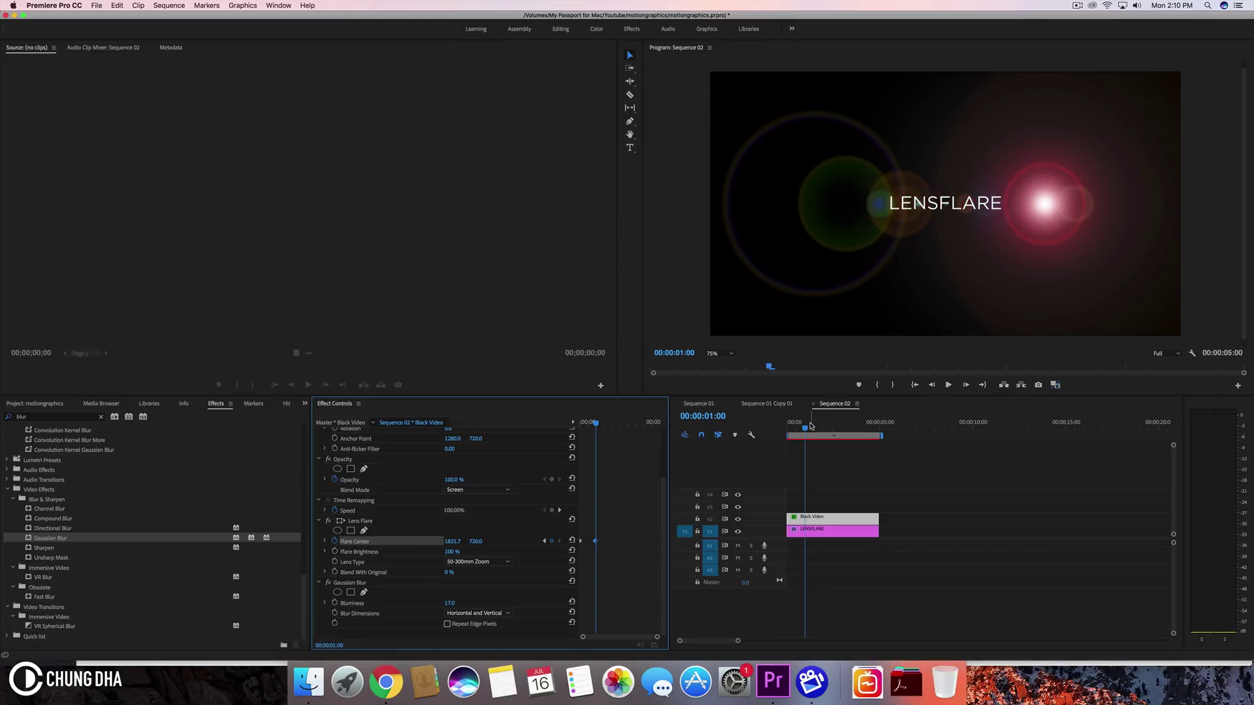
left_click(762, 431)
key("Home")
key("space")
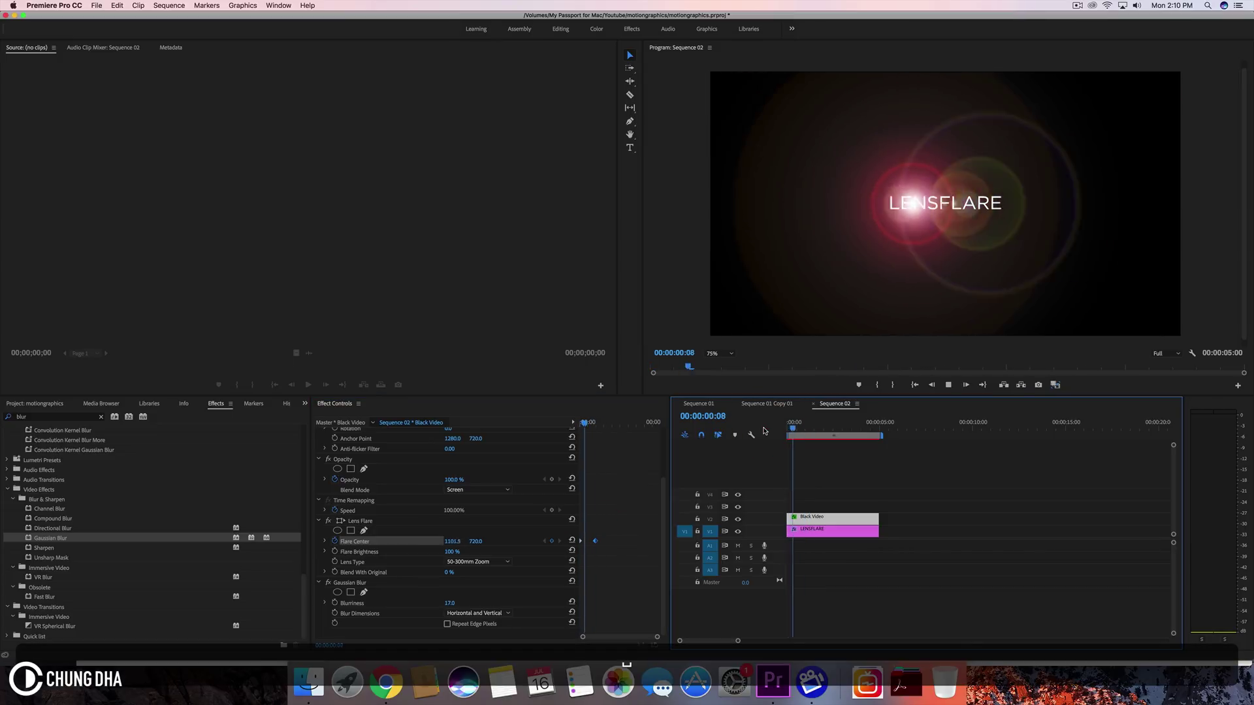
key("space")
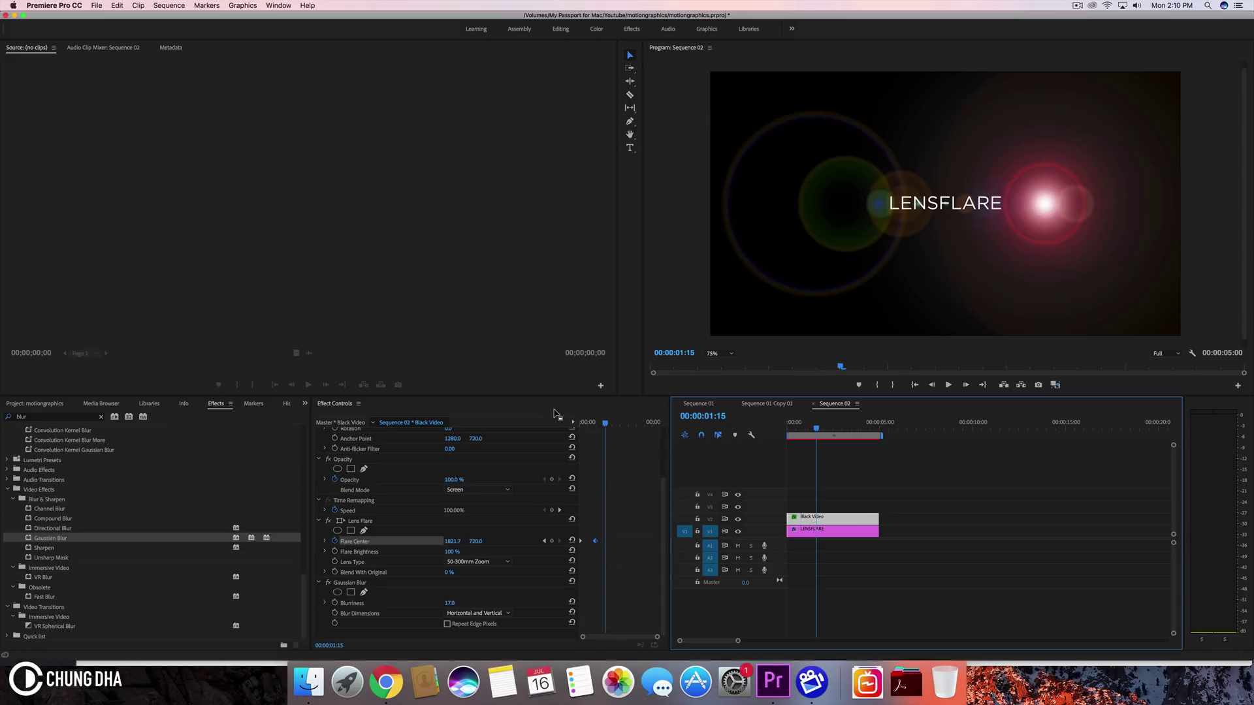
Move the end Flare Center keyframe to 00:00:02:00 and play the sweep from the sequence start
left_click_drag(605, 425, 563, 428)
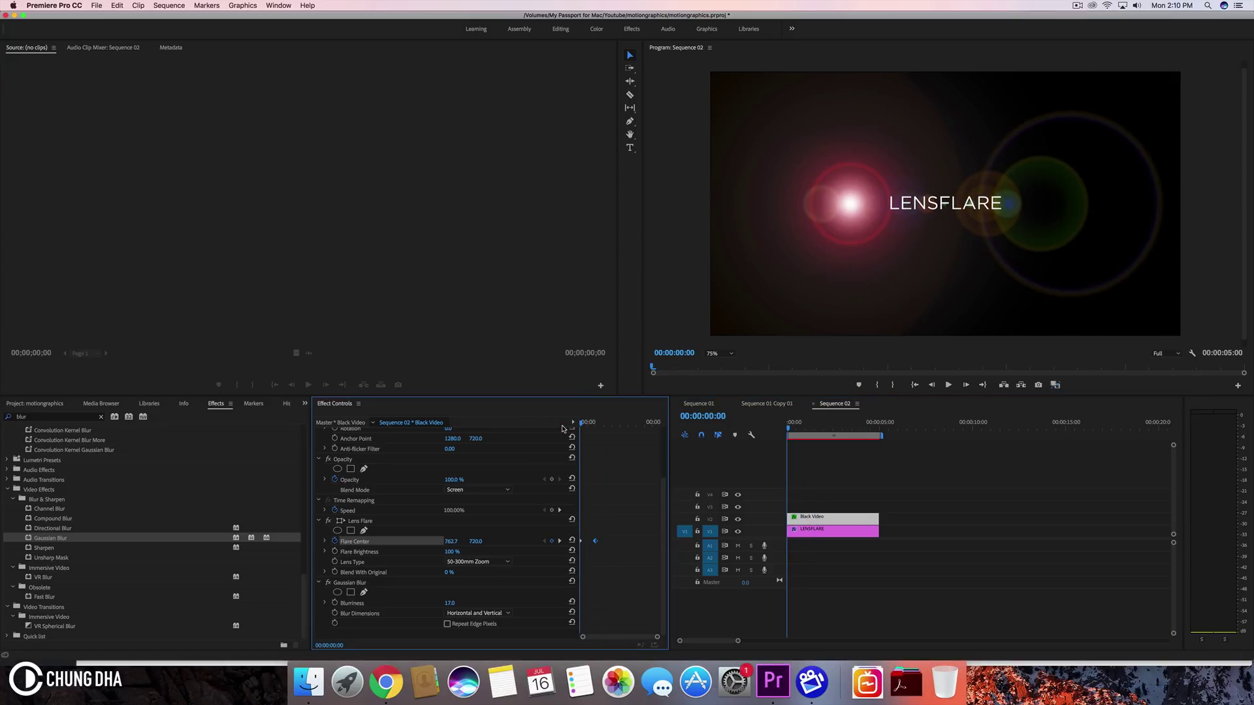
key("shift")
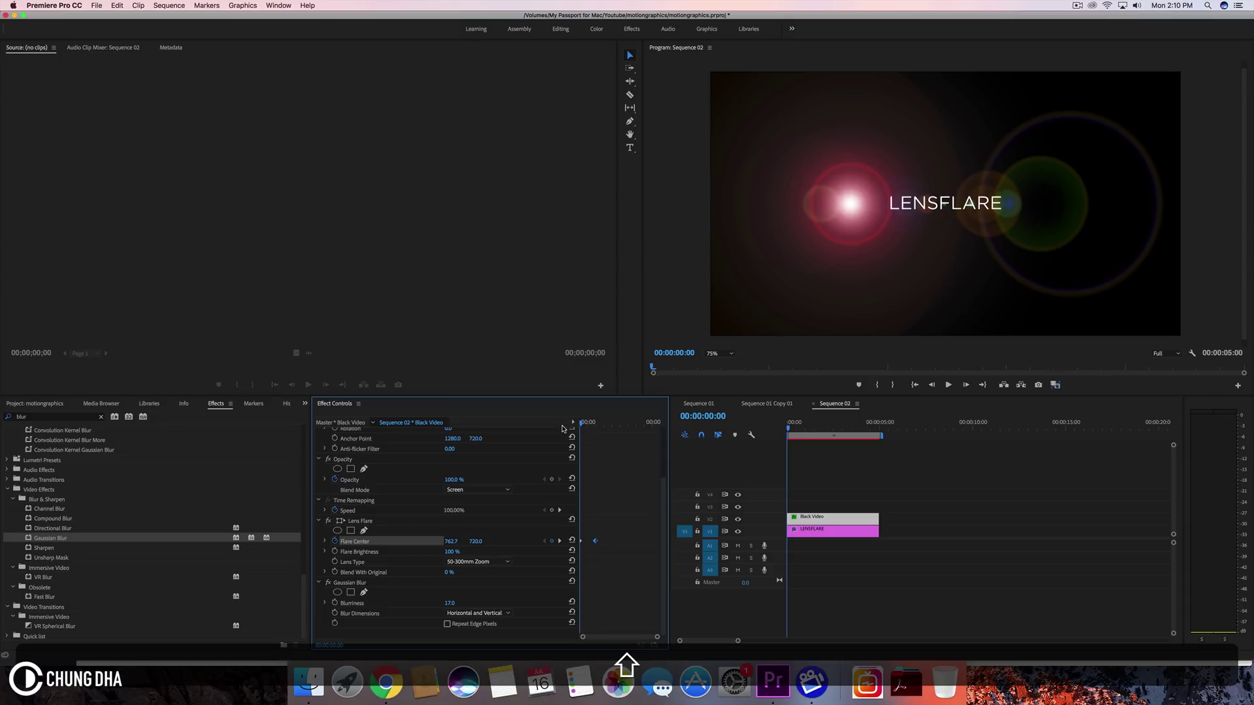
key("shift+Right")
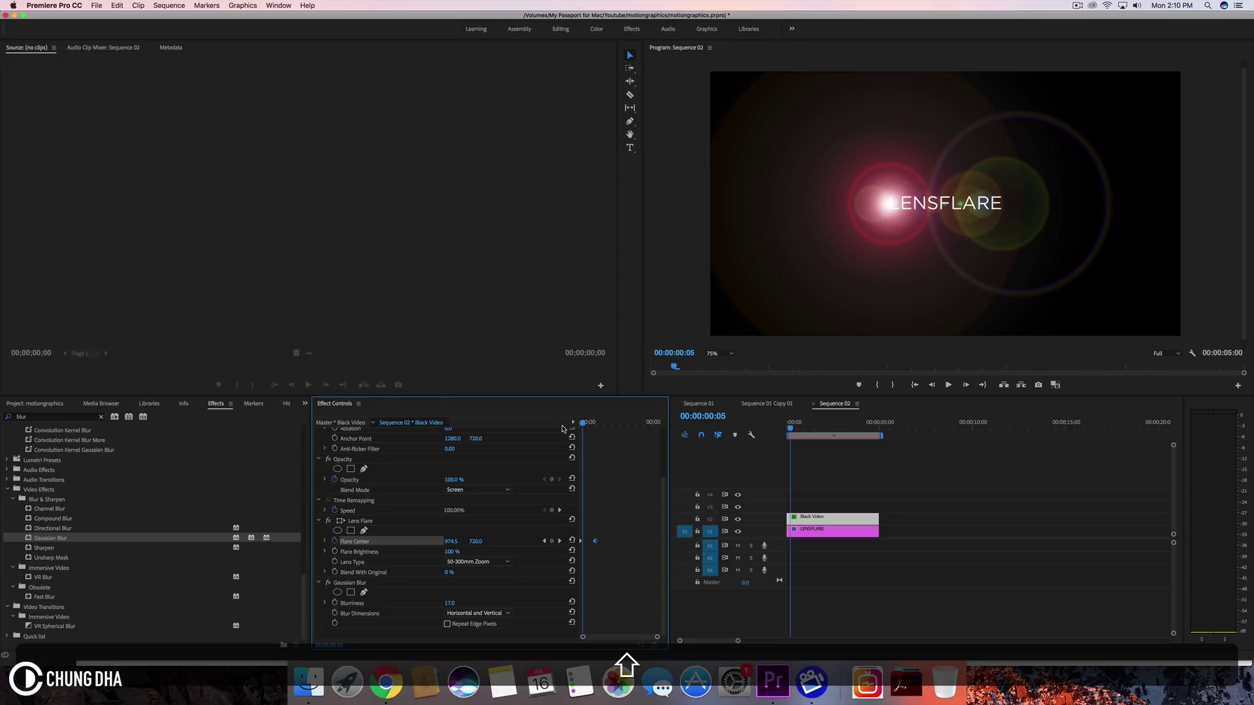
key("shift+Left")
key("shift+Right")
key("shift+Right")
key("shift+Right")
key("shift+Right")
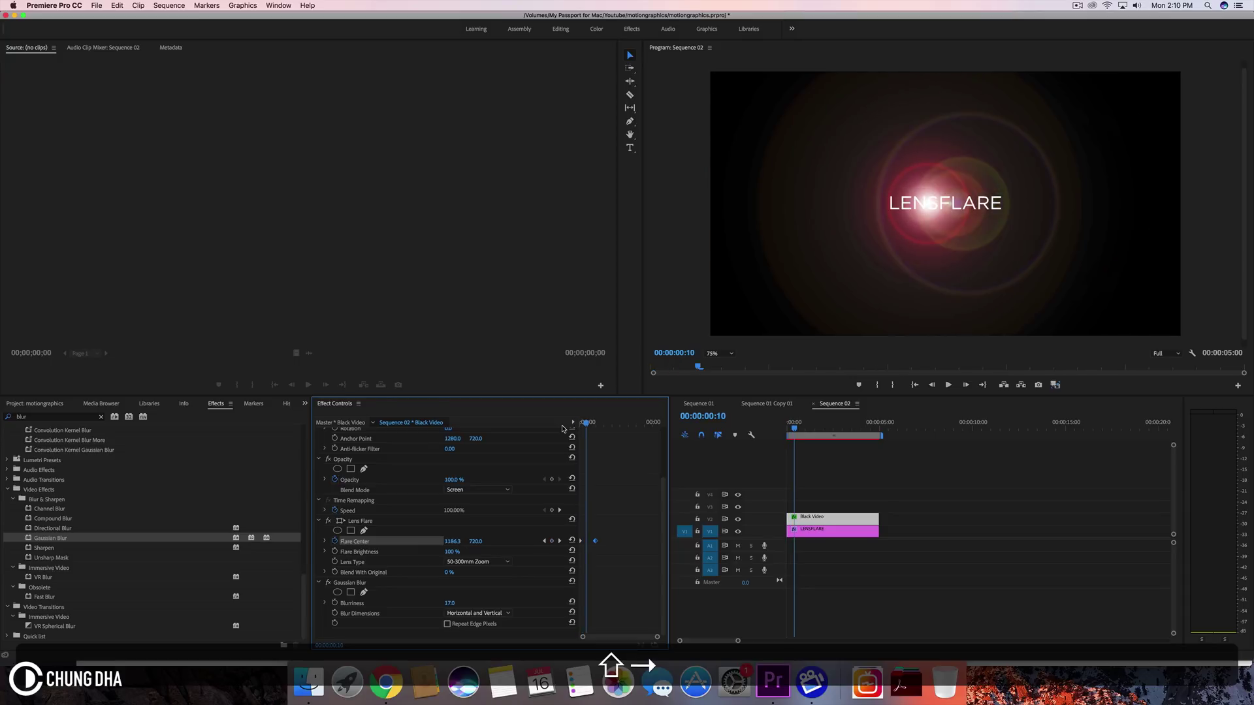
key("shift+Right")
key("shift+Right")
key("shift+Right")
key("shift+Right")
key("shift+Right")
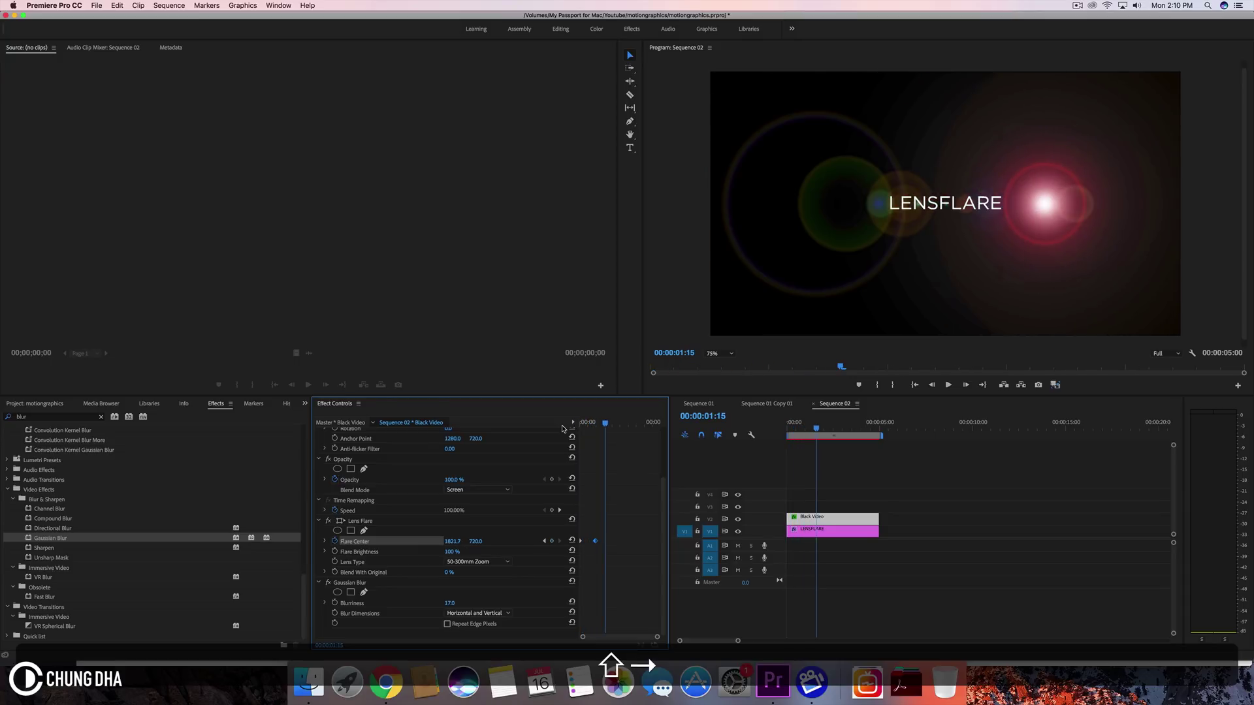
key("shift+Right")
left_click_drag(595, 541, 612, 541)
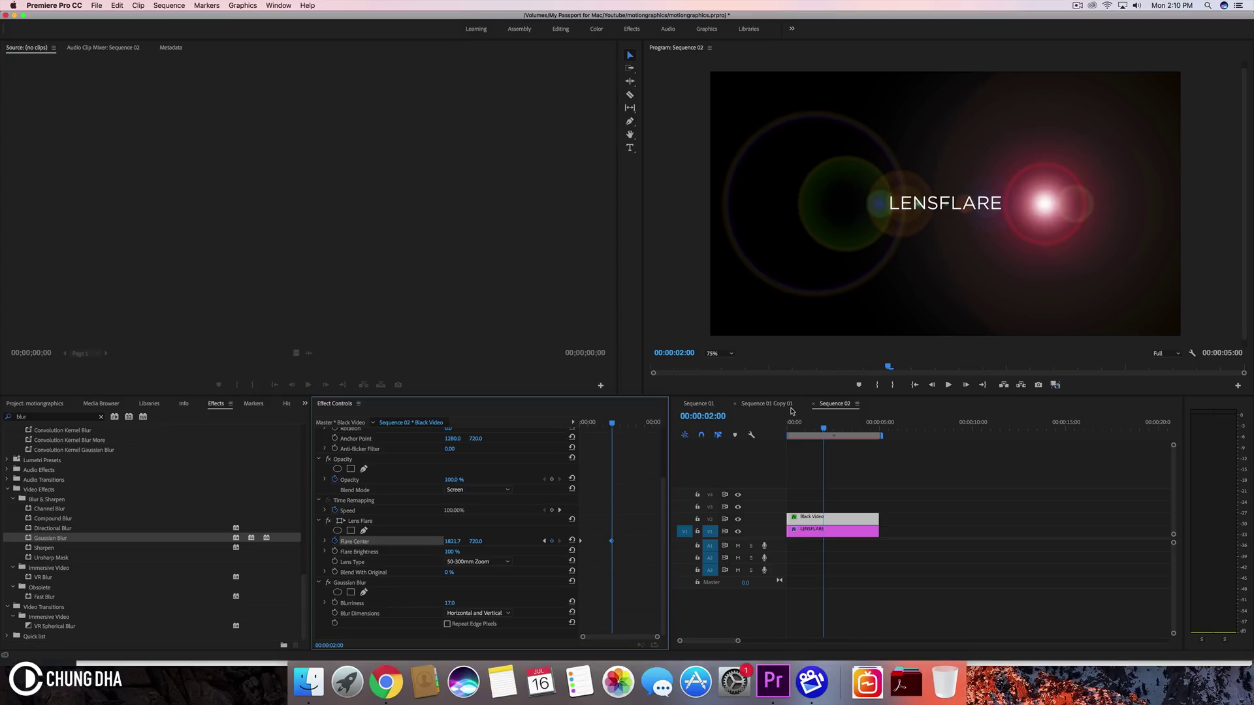
left_click_drag(821, 427, 788, 427)
key("space")
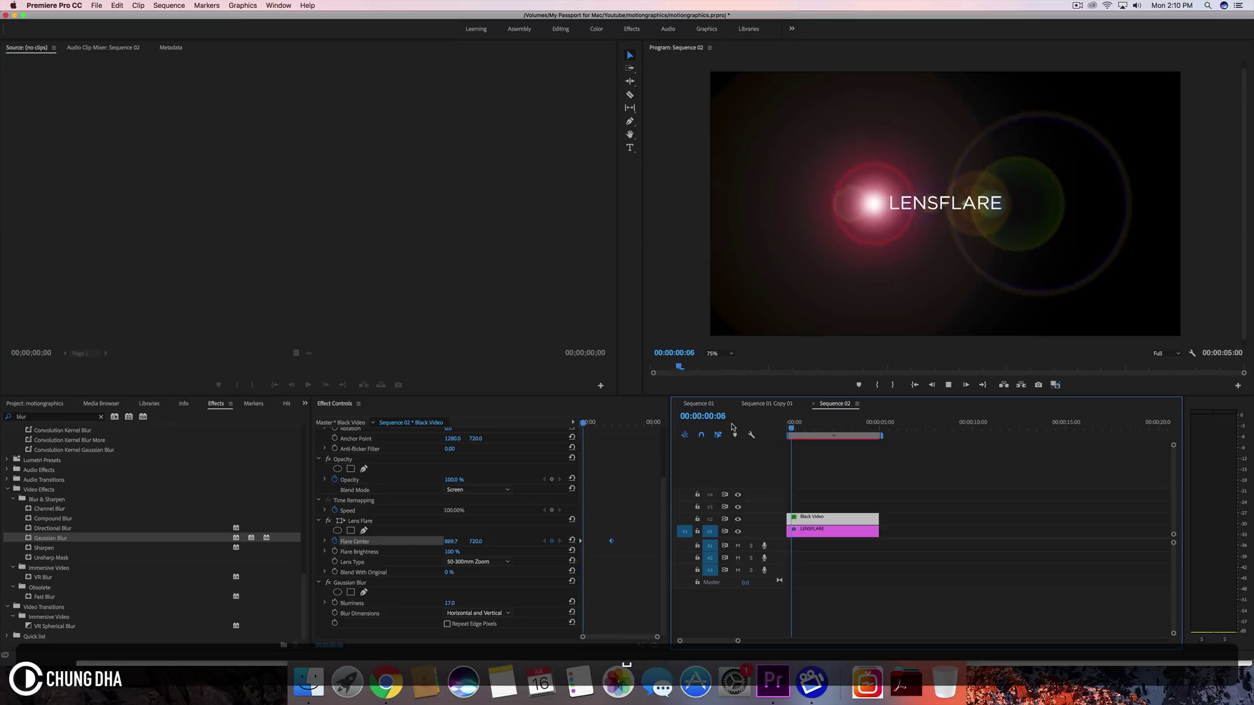
key("space")
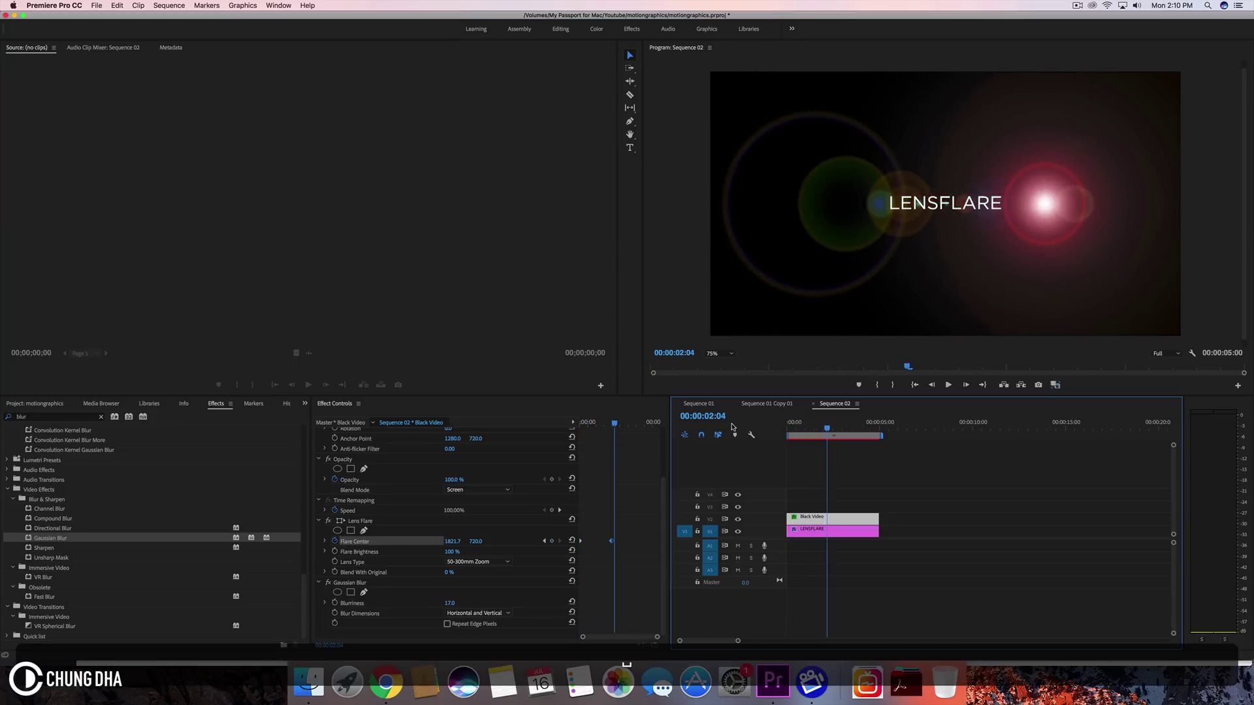
left_click_drag(803, 423, 746, 424)
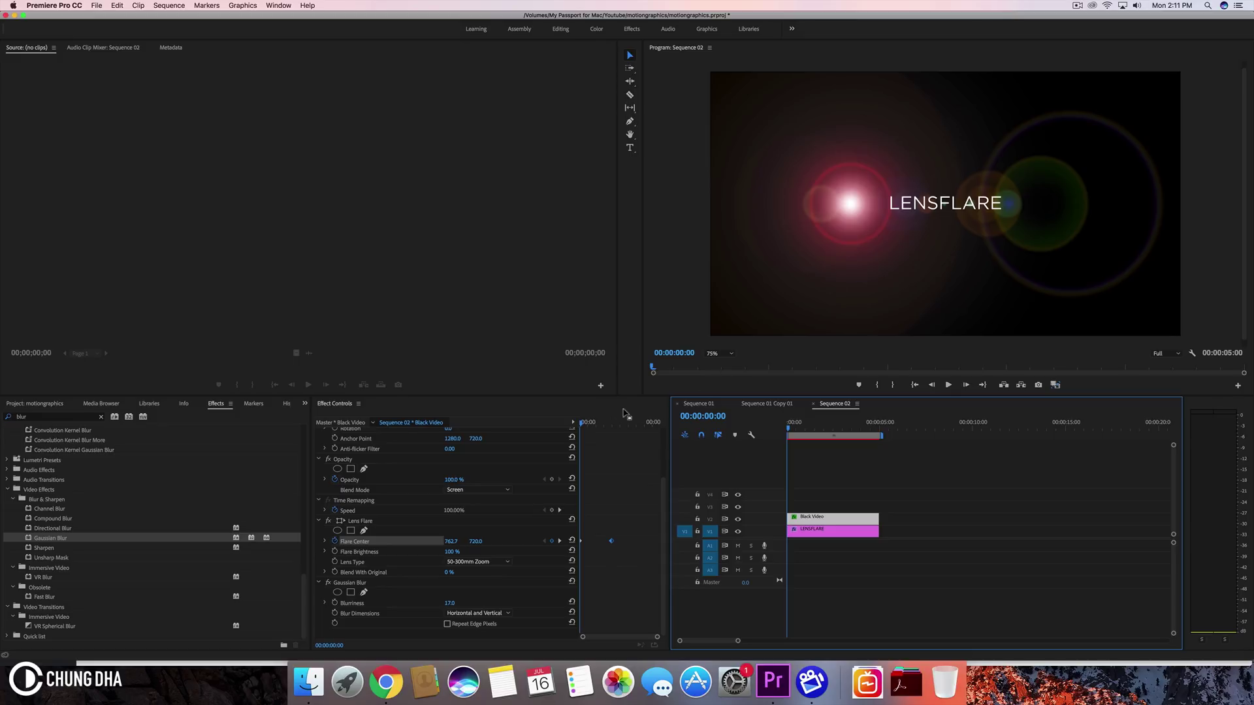
Add Flare Brightness keyframes of 100% at 00:00:00:11 and 00:00:01:14
left_click_drag(585, 426, 587, 427)
left_click(588, 428)
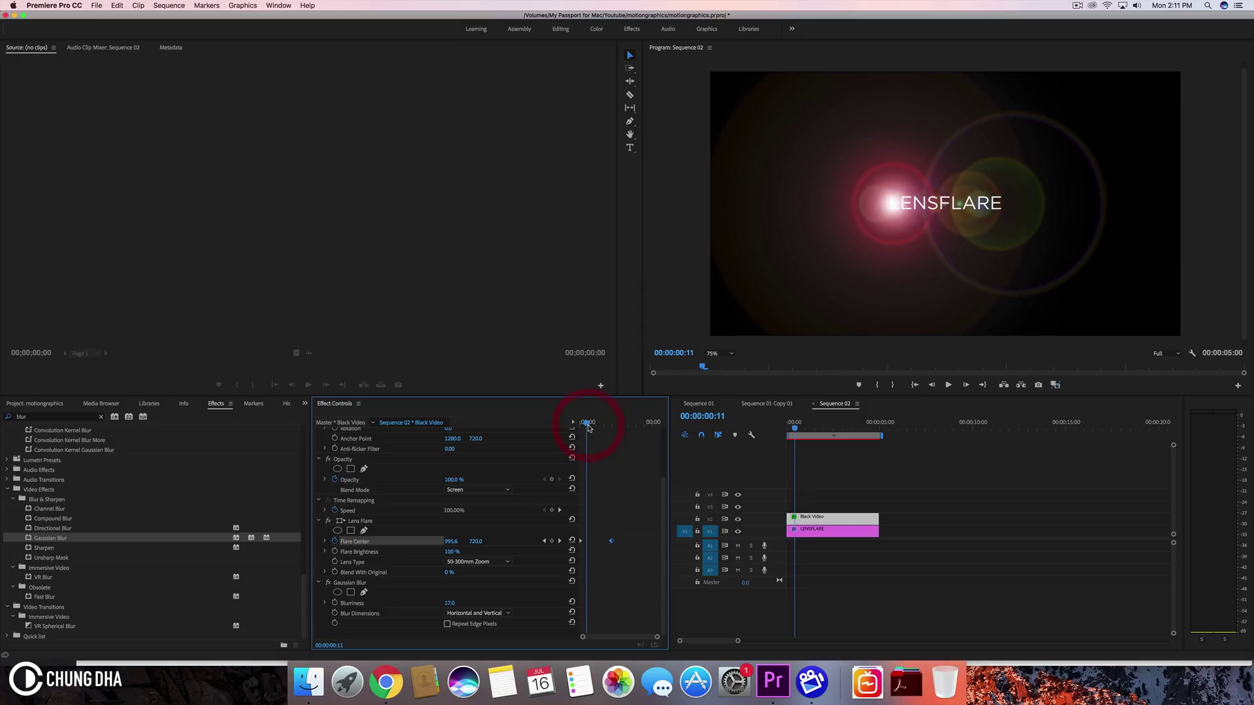
left_click(335, 552)
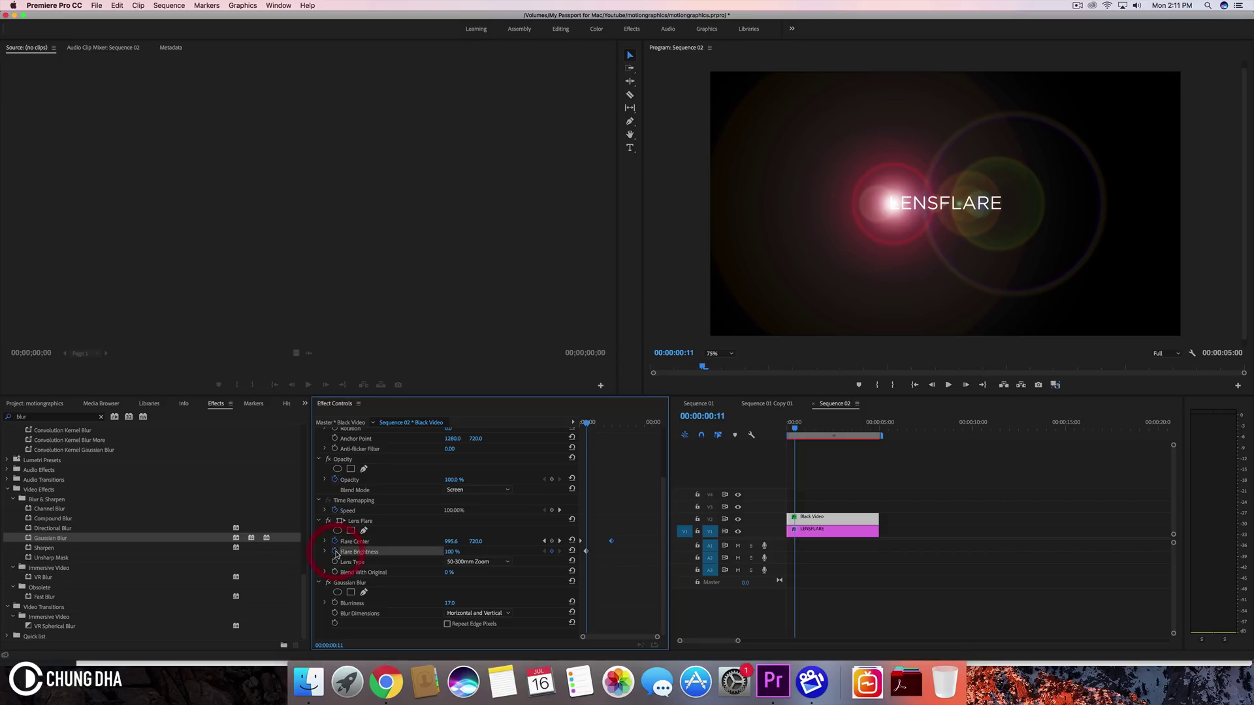
left_click_drag(587, 424, 605, 429)
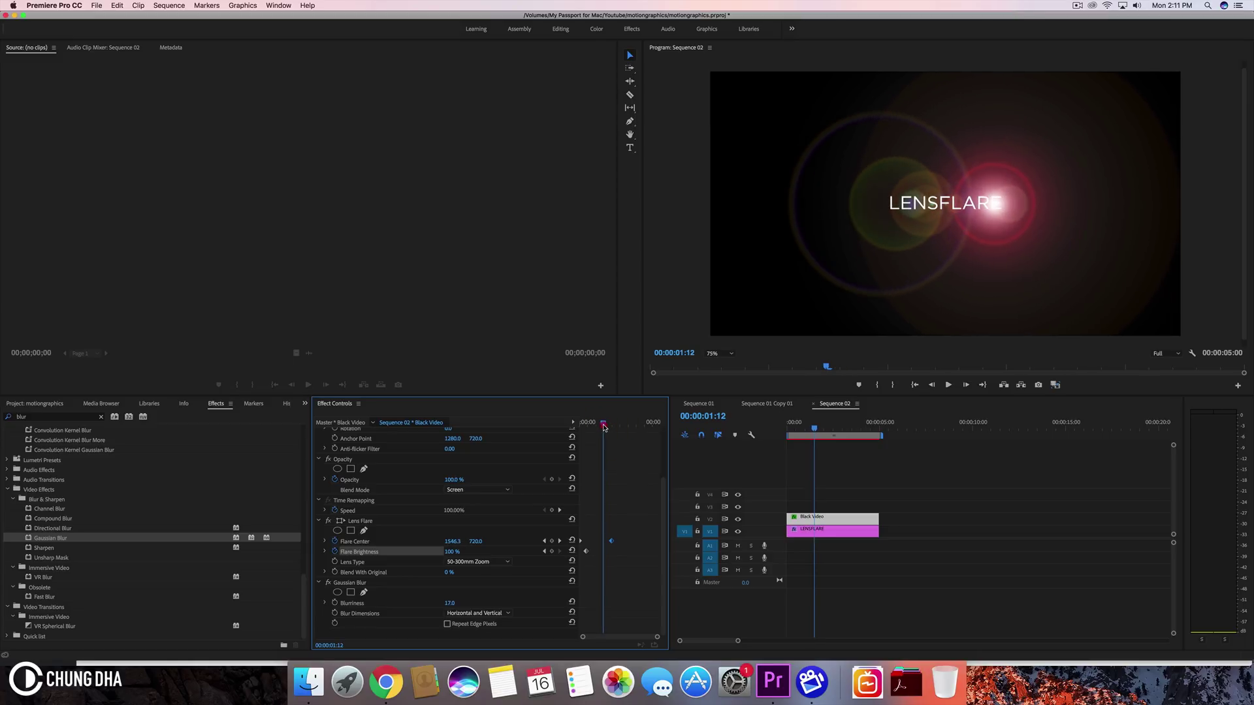
left_click_drag(604, 428, 605, 428)
left_click(604, 428)
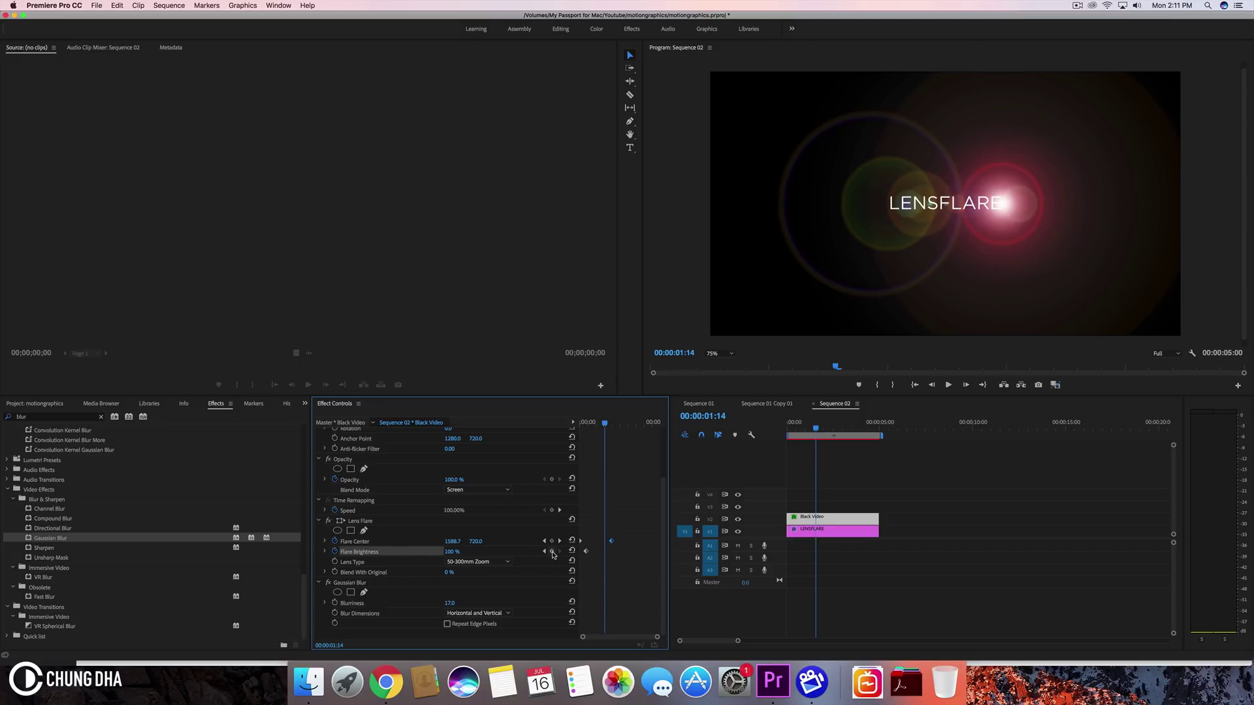
left_click(552, 552)
Set the Flare Brightness to 0% at the sequence start and play back the fade-in
left_click_drag(608, 419, 560, 428)
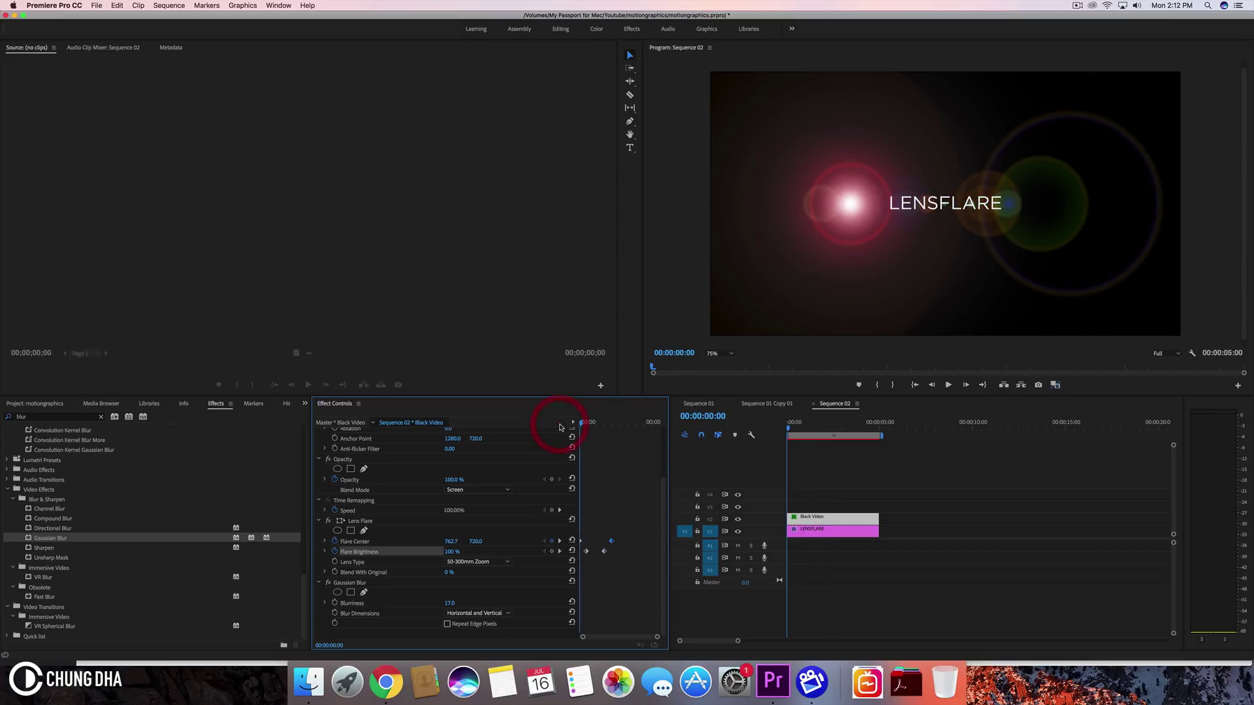
left_click(457, 552)
type("0")
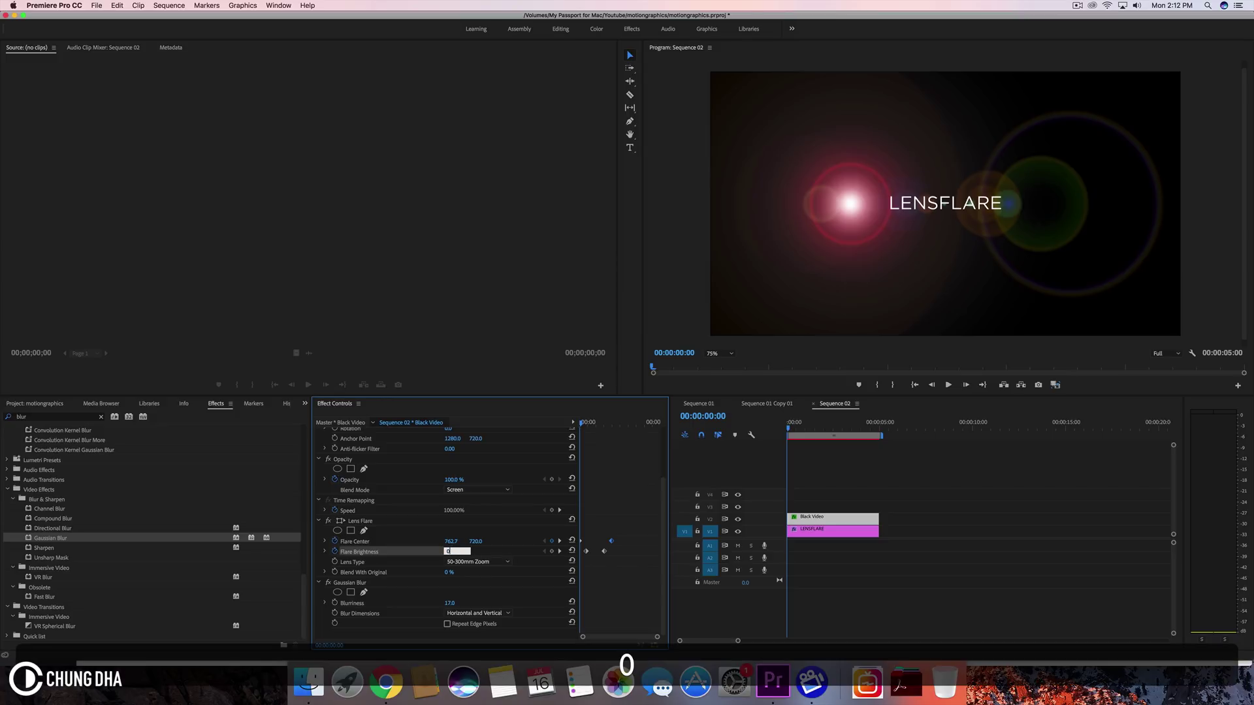
key("Return")
key("space")
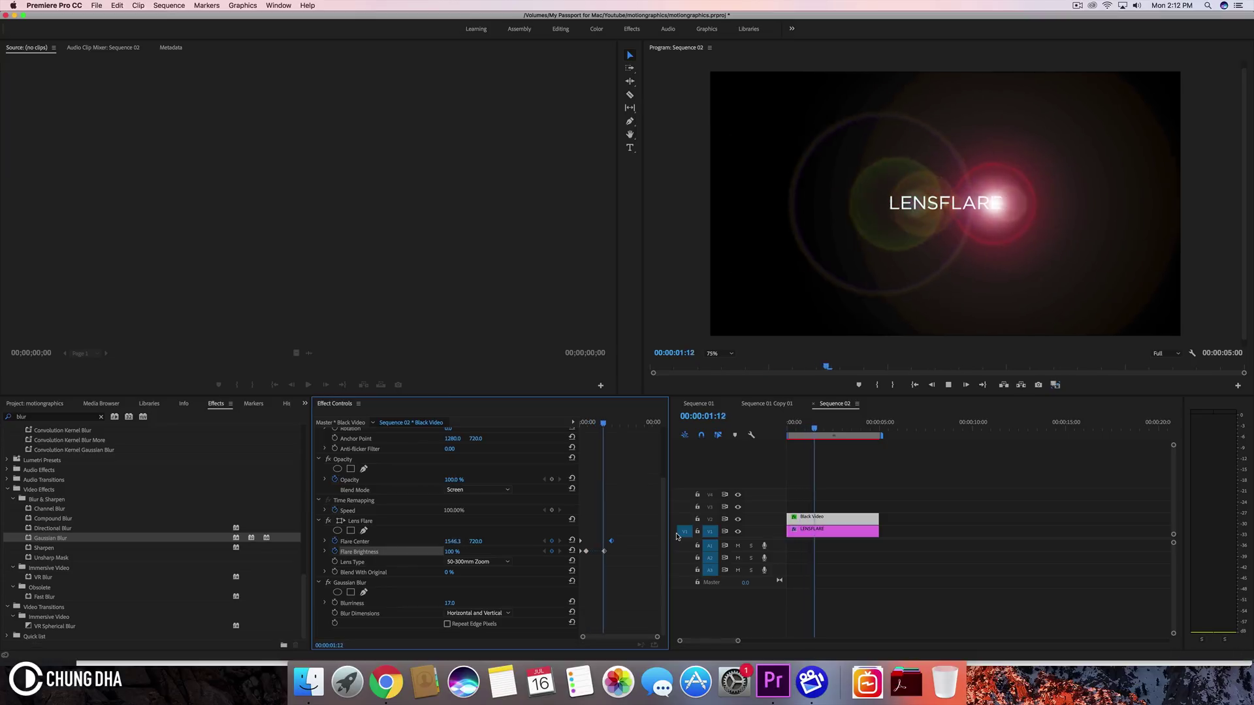
key("space")
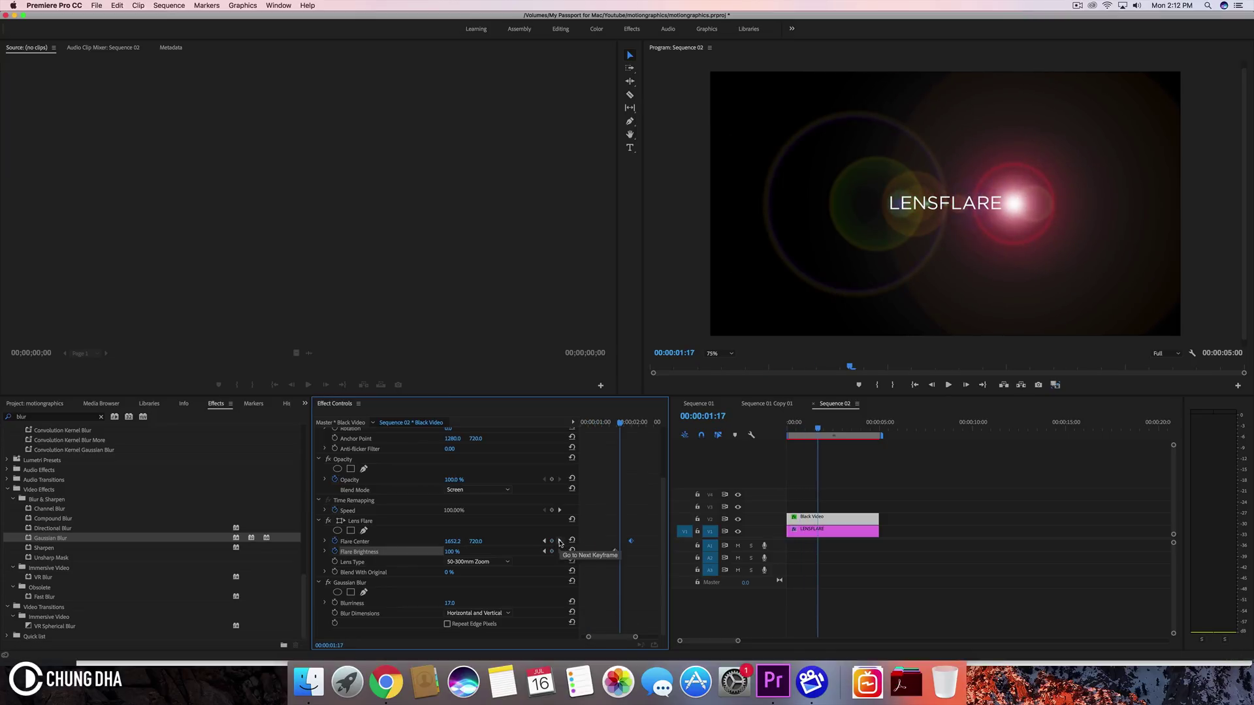
Set the Flare Brightness to 0% at the end Flare Center keyframe, at 00:00:02:00
left_click(559, 542)
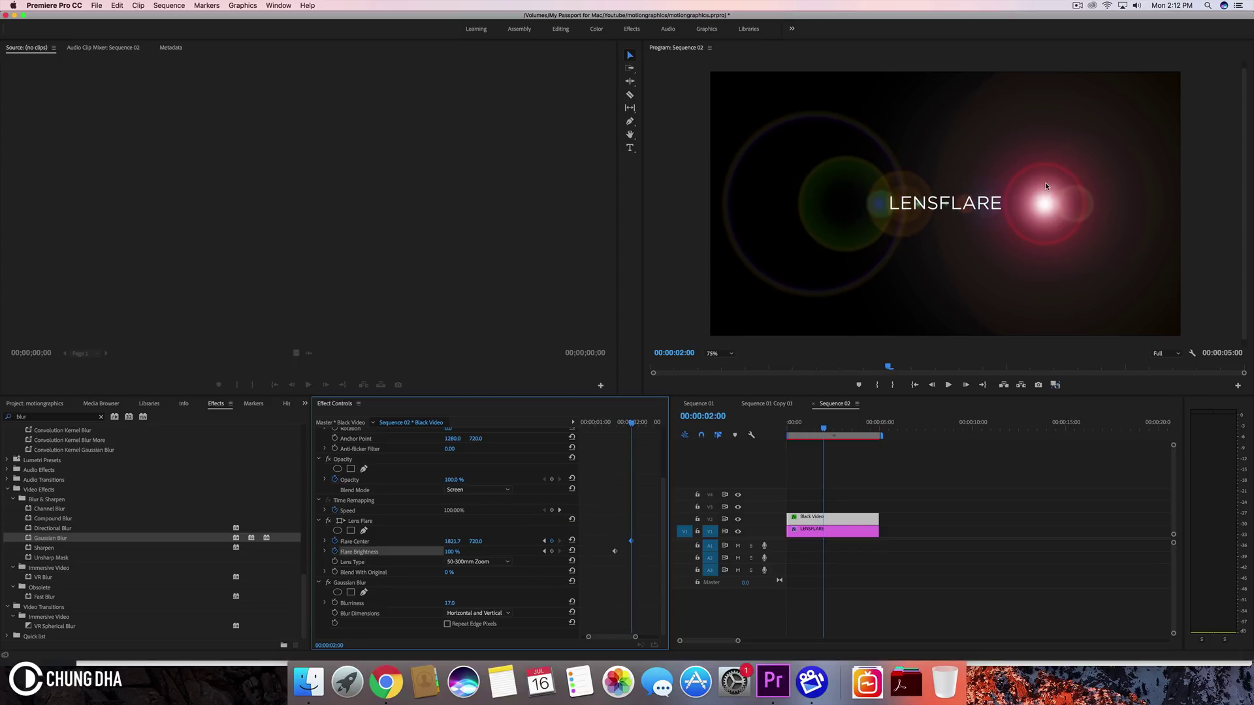
left_click(452, 552)
type("0")
key("Return")
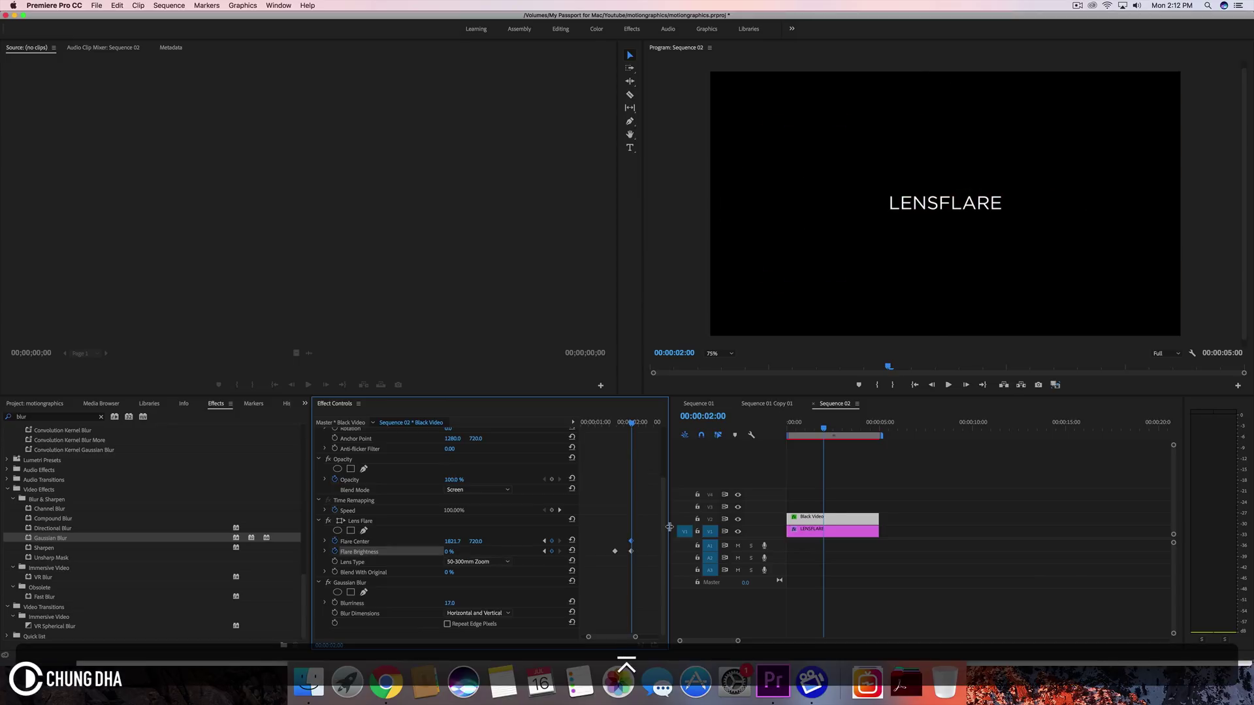
Apply Ease In to the last and first Flare Brightness keyframes and play the animation from the start
left_click_drag(585, 636, 580, 636)
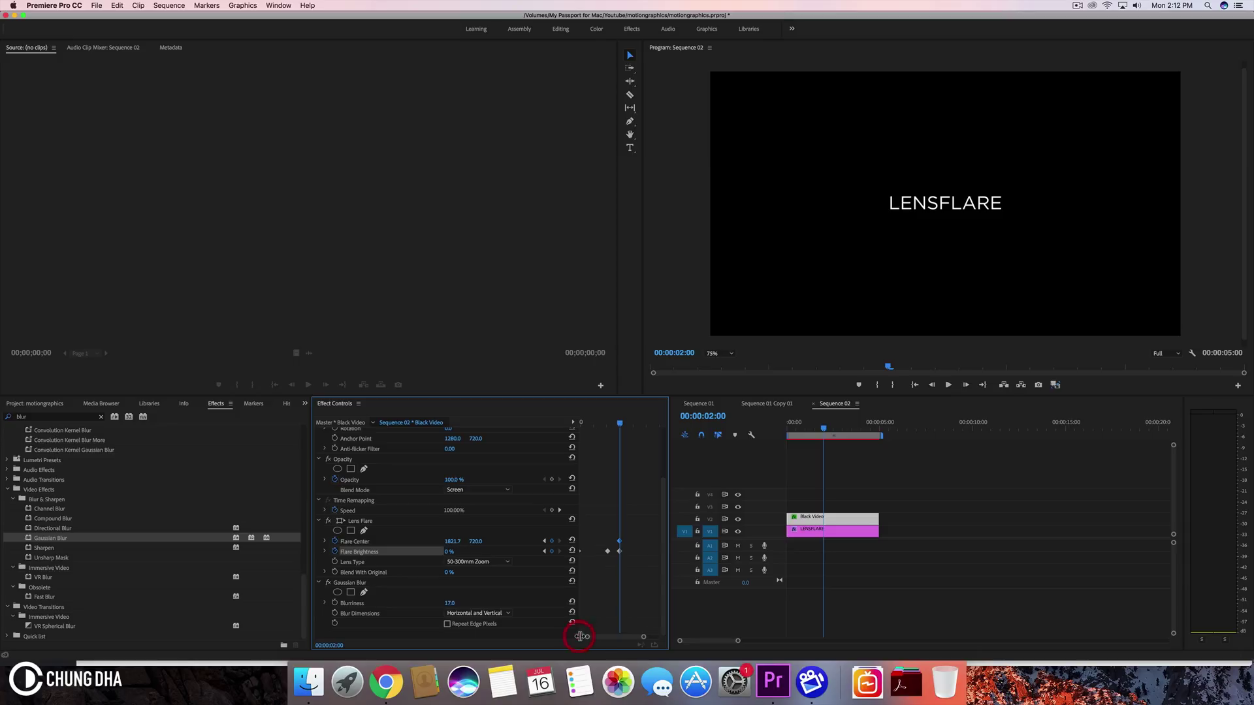
right_click(618, 554)
left_click(674, 643)
scroll(595, 600, "up", 1)
left_click(587, 637)
left_click_drag(588, 638, 583, 637)
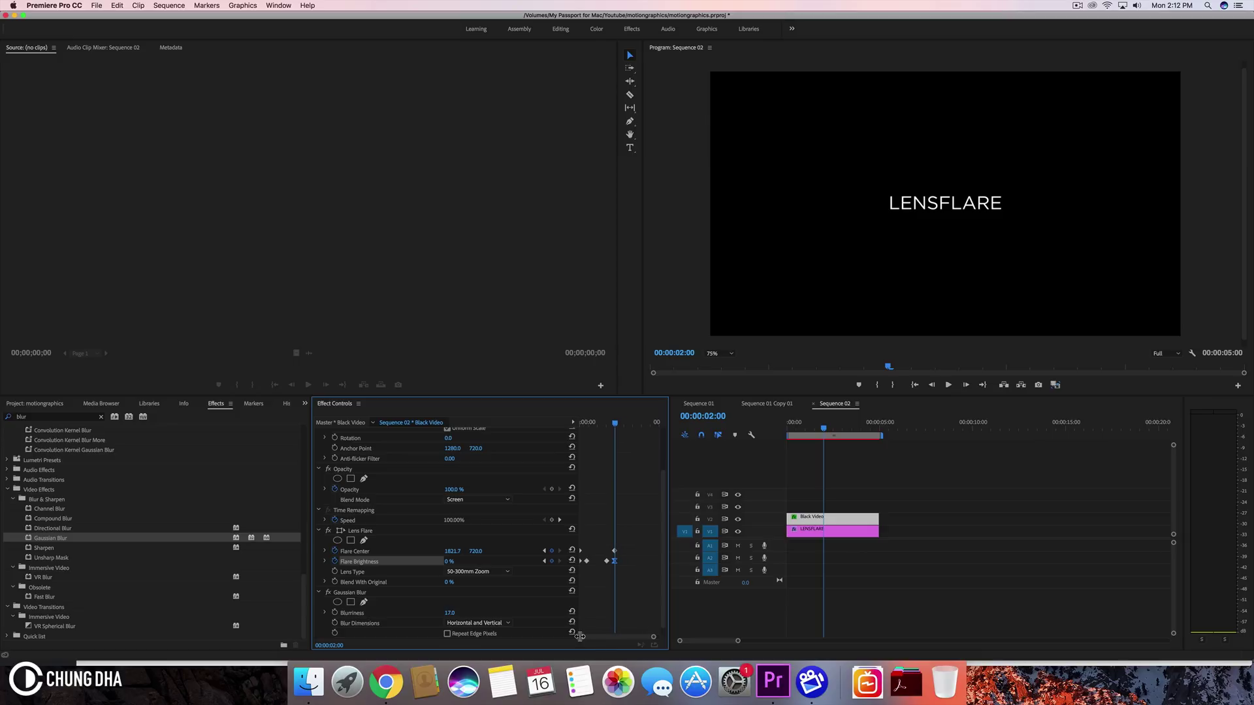
right_click(580, 561)
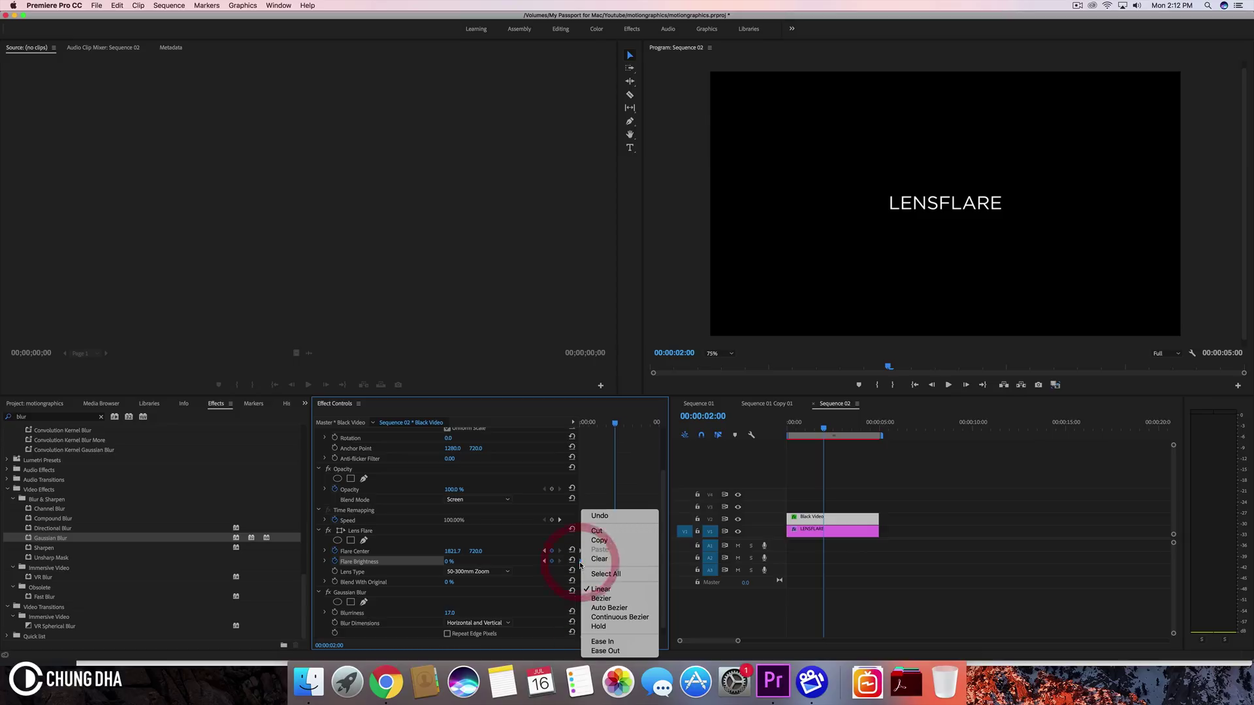
left_click(617, 642)
left_click_drag(614, 423, 489, 423)
key("space")
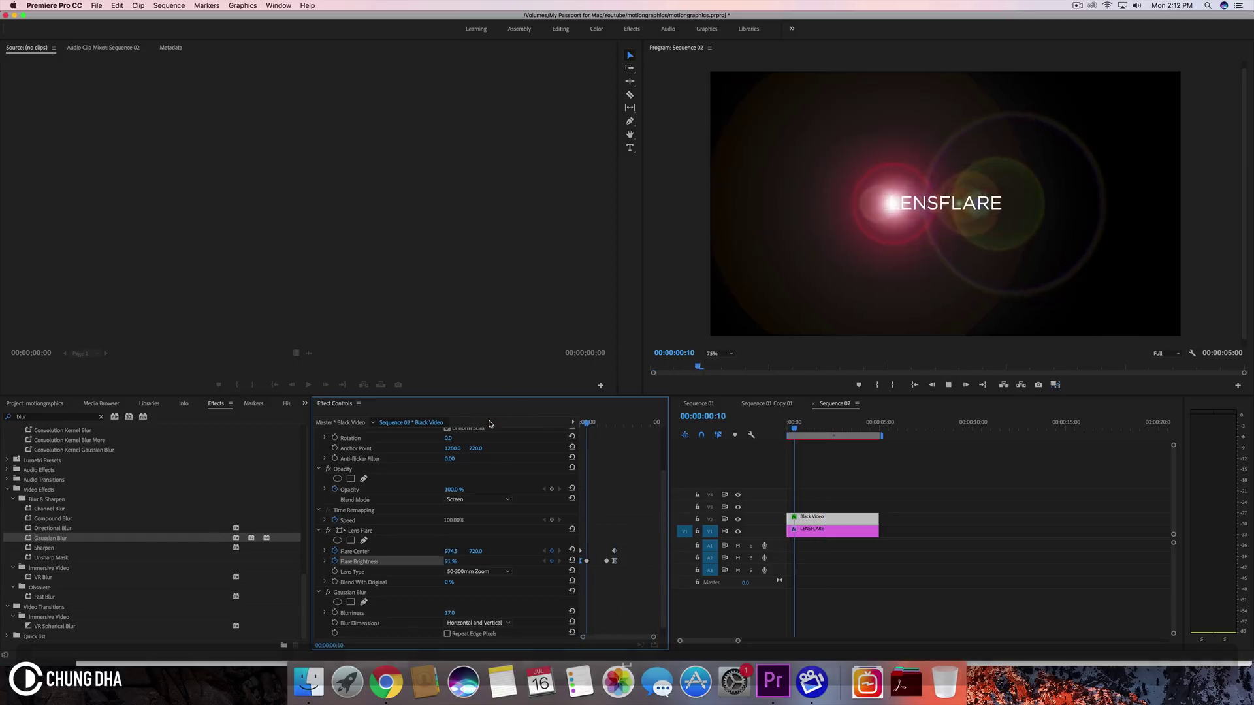
key("space")
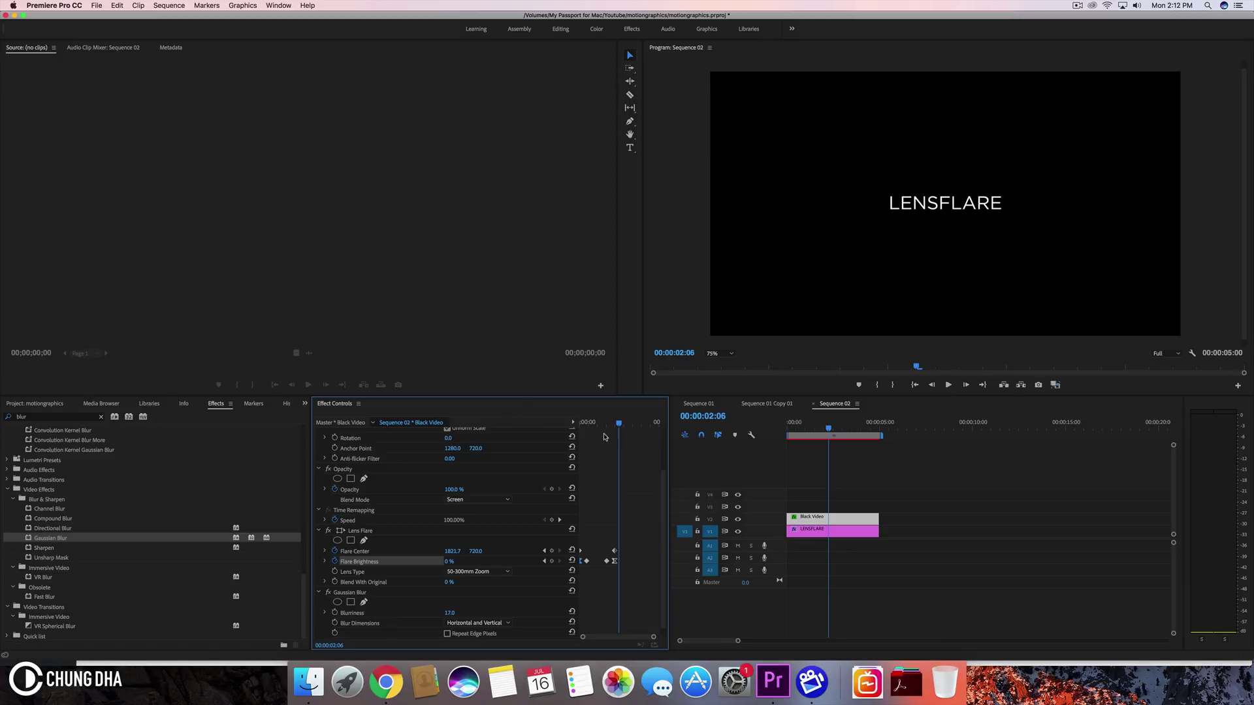
Return the playhead to the sequence start and apply the Crop effect to the LENSFLARE title clip
left_click_drag(619, 427, 582, 427)
left_click(785, 425)
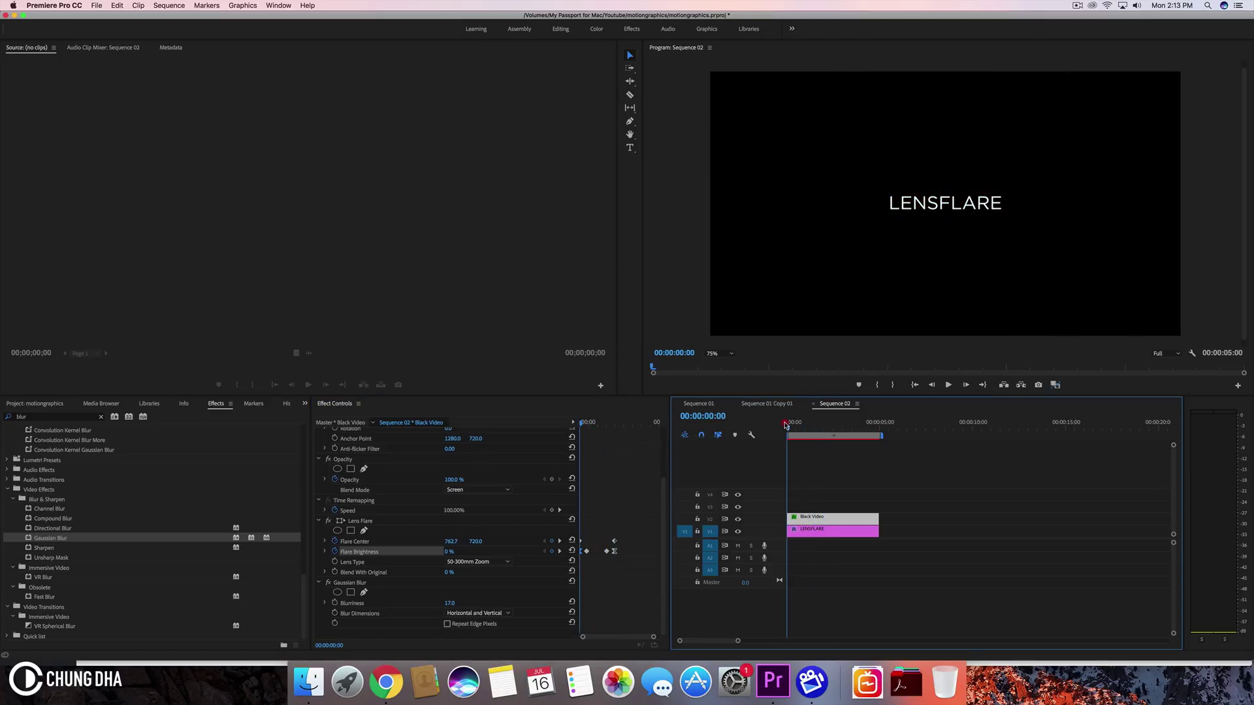
left_click_drag(824, 429, 787, 435)
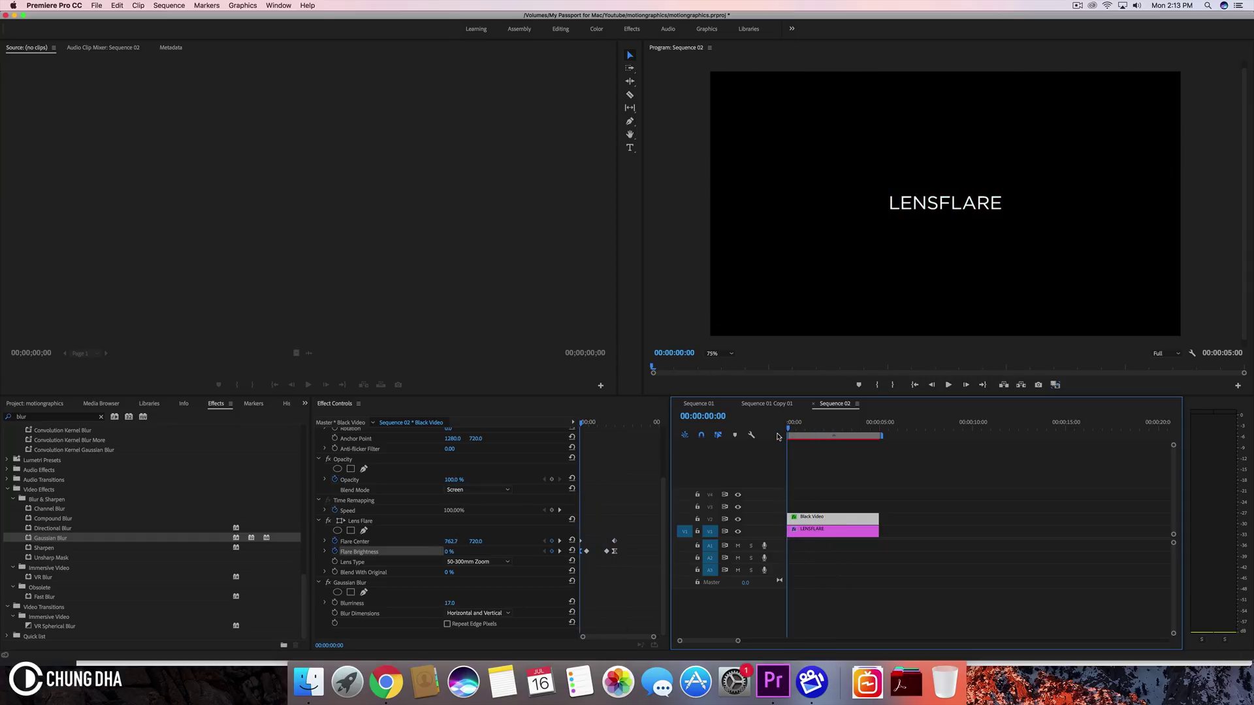
left_click(825, 529)
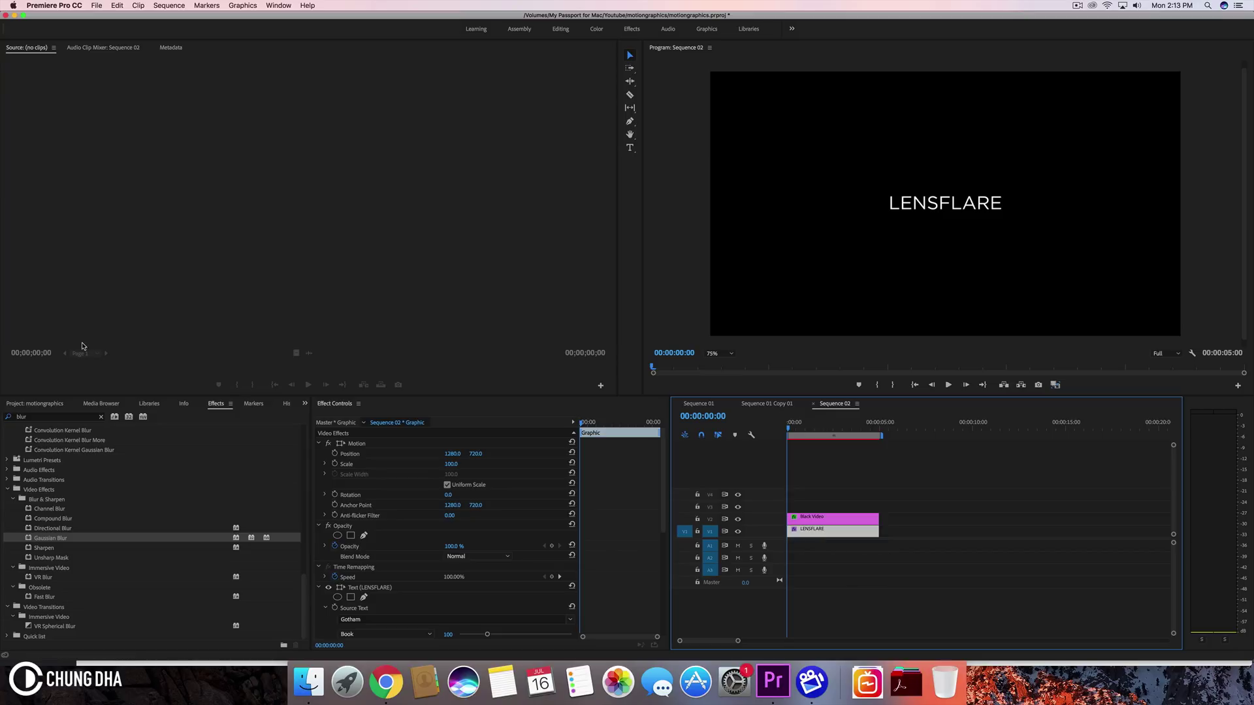
left_click(66, 417)
key("BackSpace")
key("BackSpace")
key("BackSpace")
key("BackSpace")
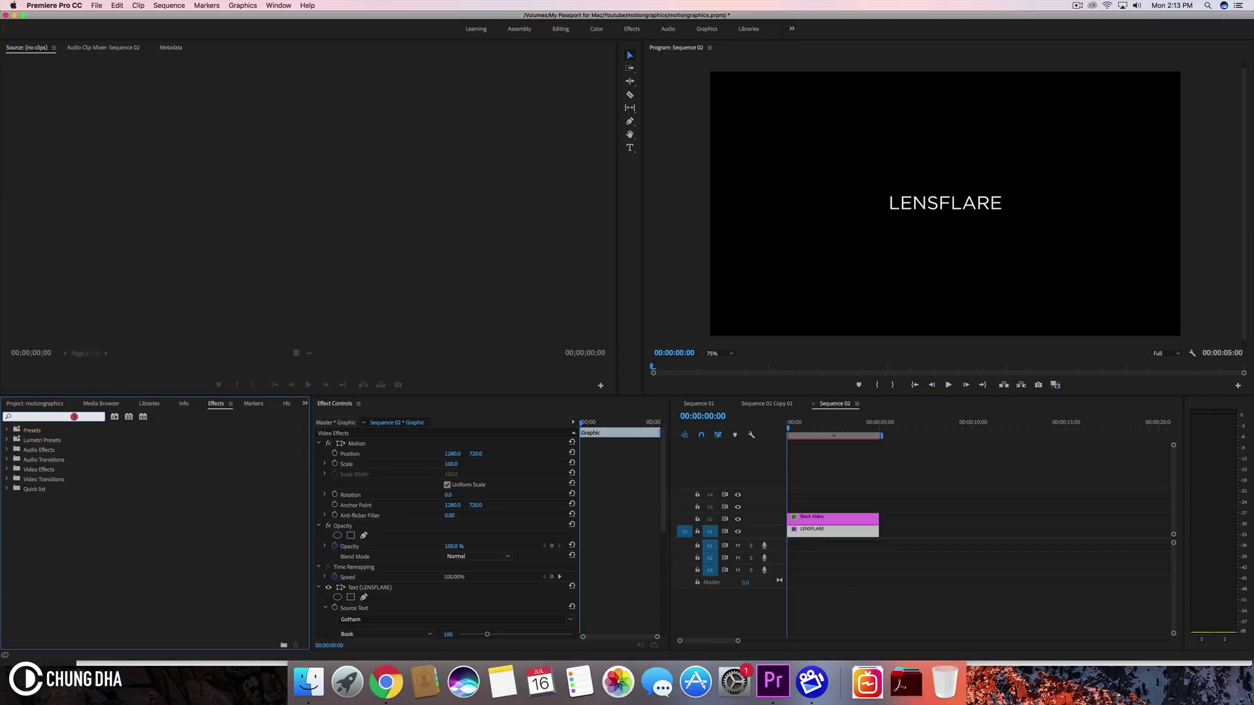
type("crop")
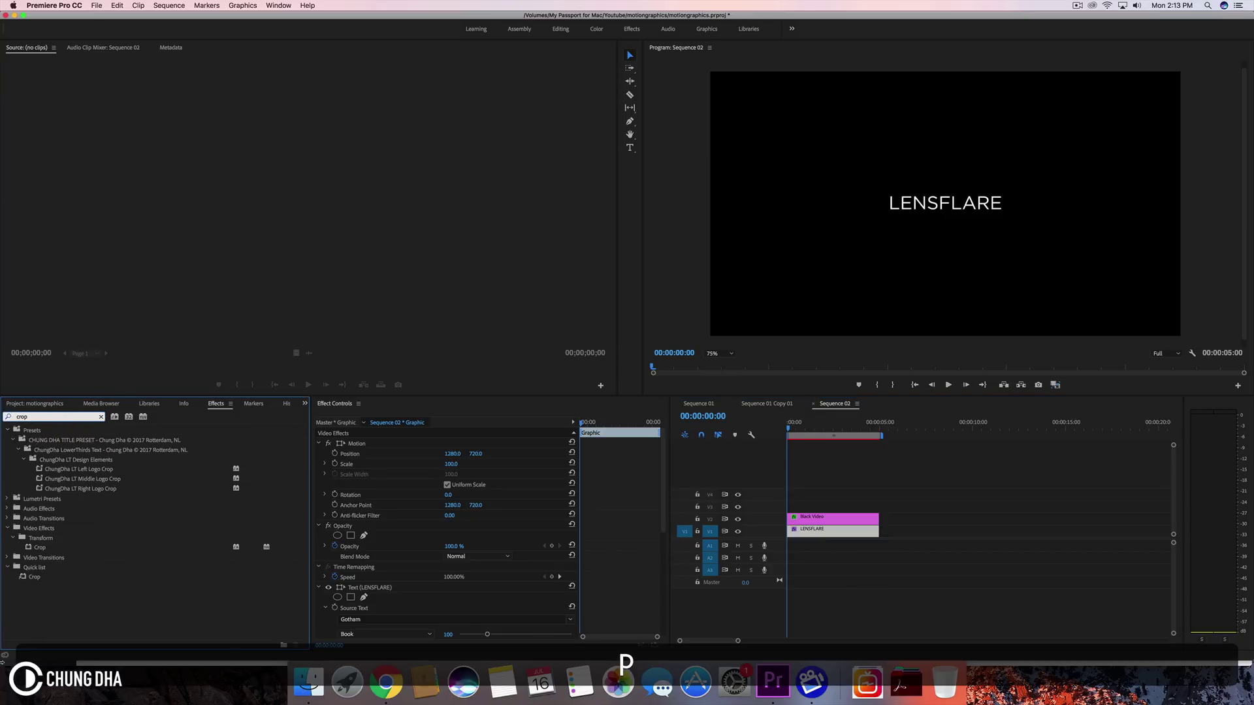
left_click_drag(33, 577, 826, 531)
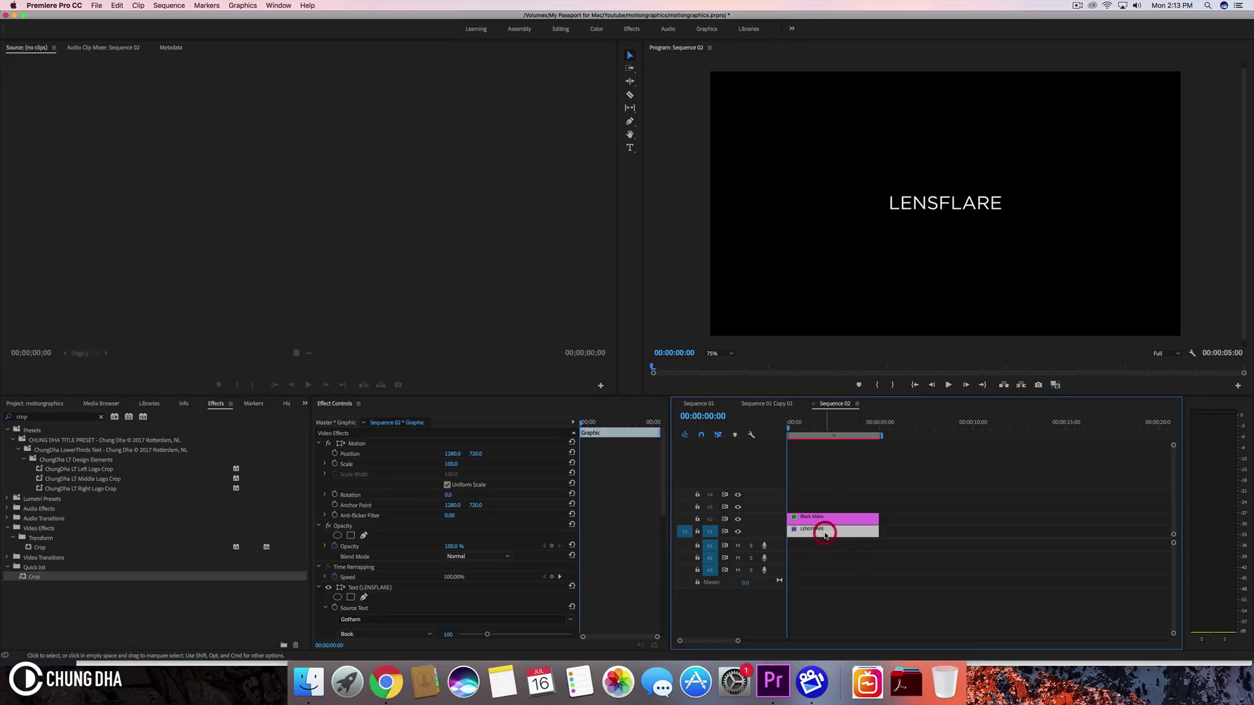
Set the Crop effect's Right value to 37% on the LENSFLARE title clip
scroll(604, 554, "down", 3)
scroll(604, 554, "down", 8)
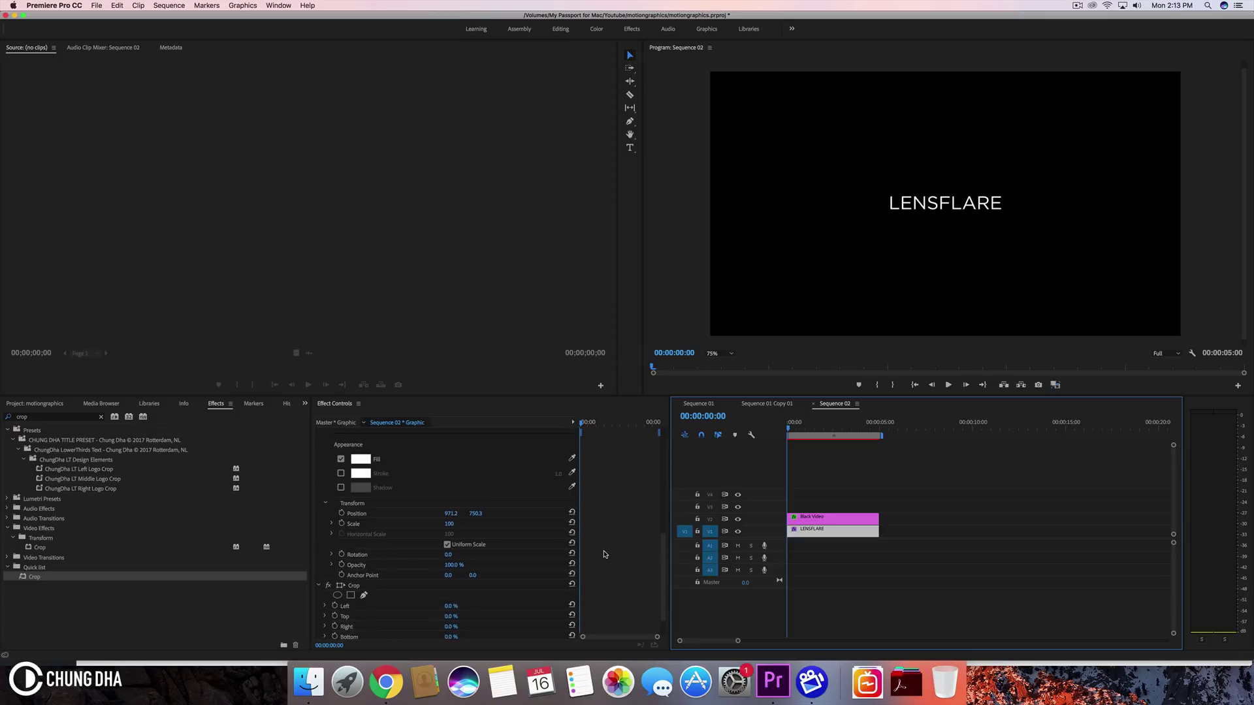
scroll(612, 545, "down", 1)
left_click_drag(446, 594, 474, 594)
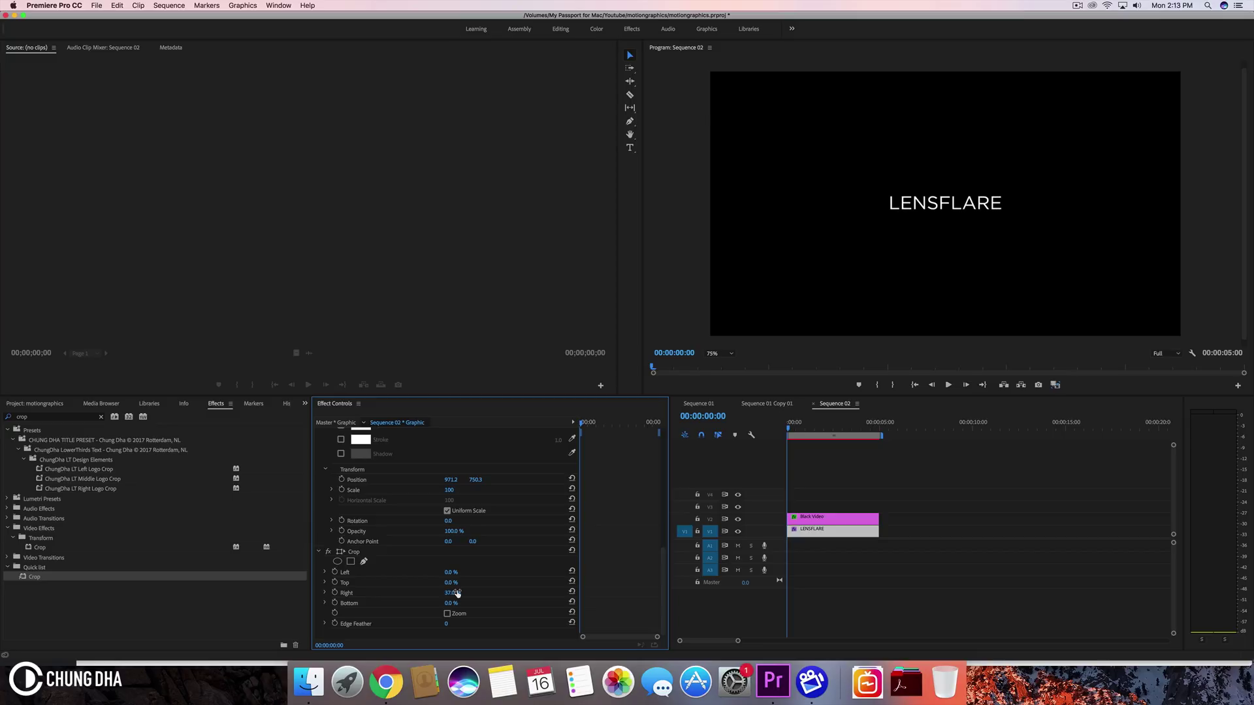
Go to the flare's second-to-last brightness keyframe at 00:00:01:14 and enable keyframing for the title's Crop Right value there
left_click(815, 426)
left_click(839, 521)
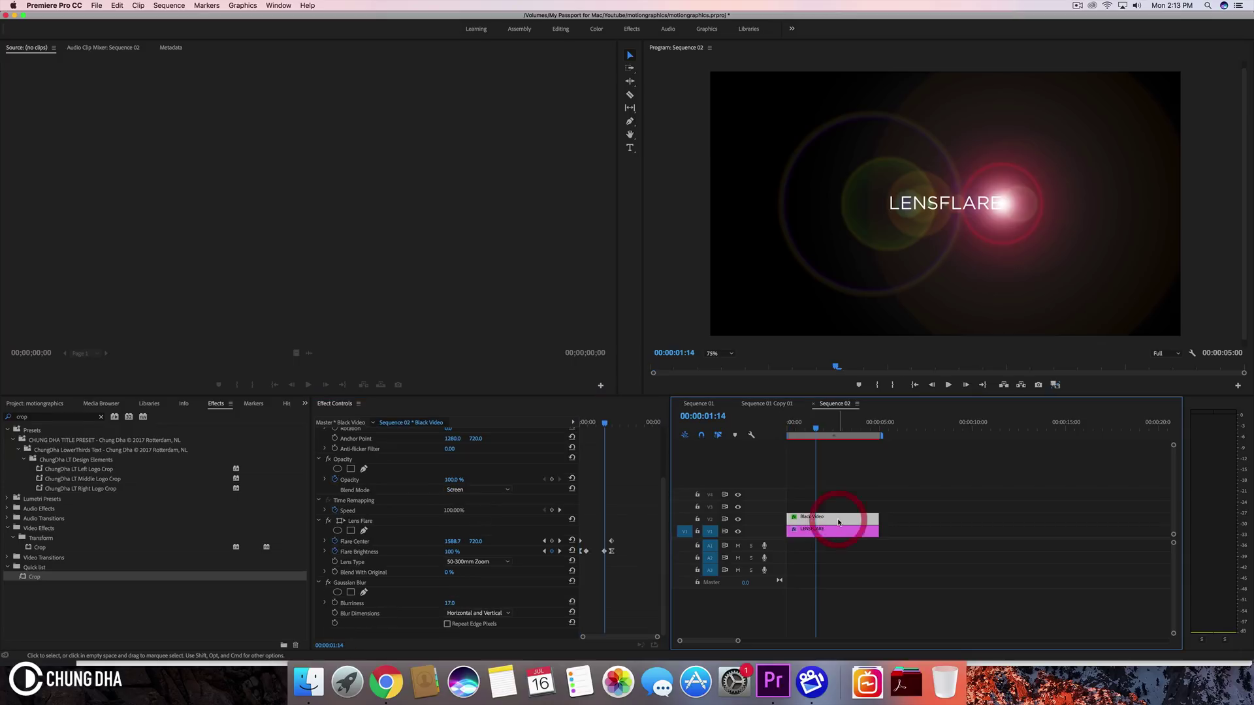
left_click(544, 551)
left_click(559, 552)
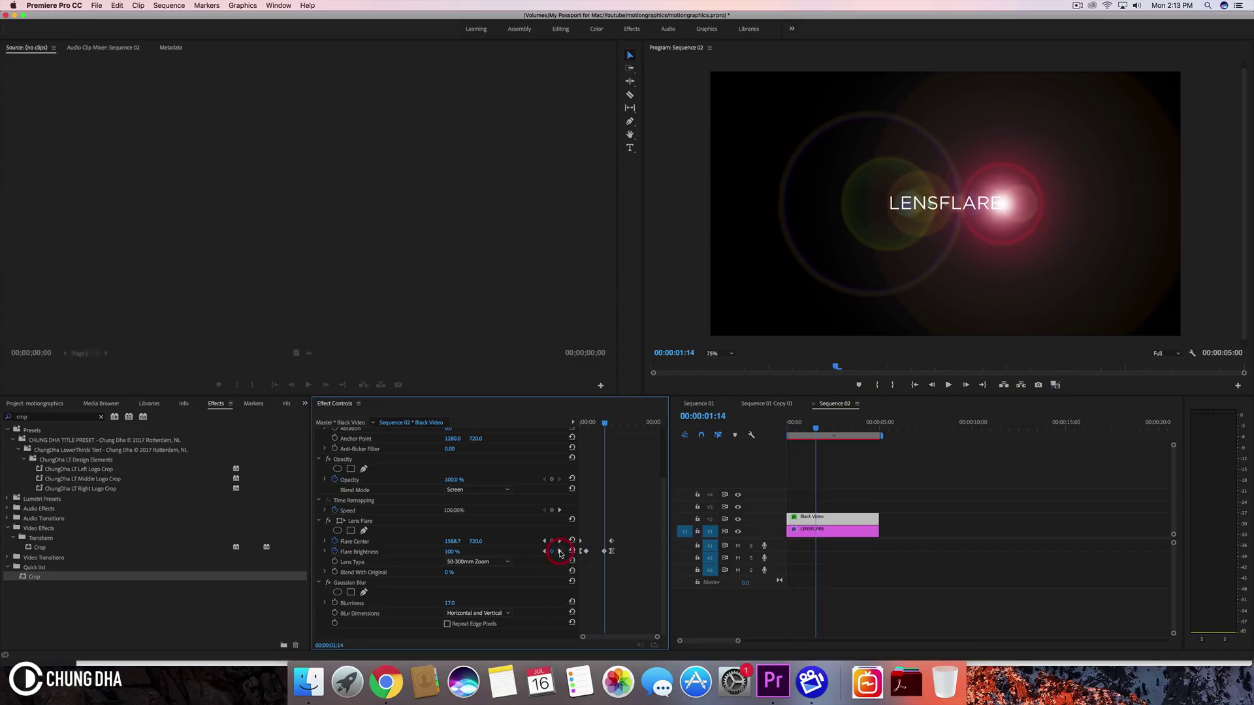
left_click(559, 552)
left_click(544, 551)
left_click(806, 533)
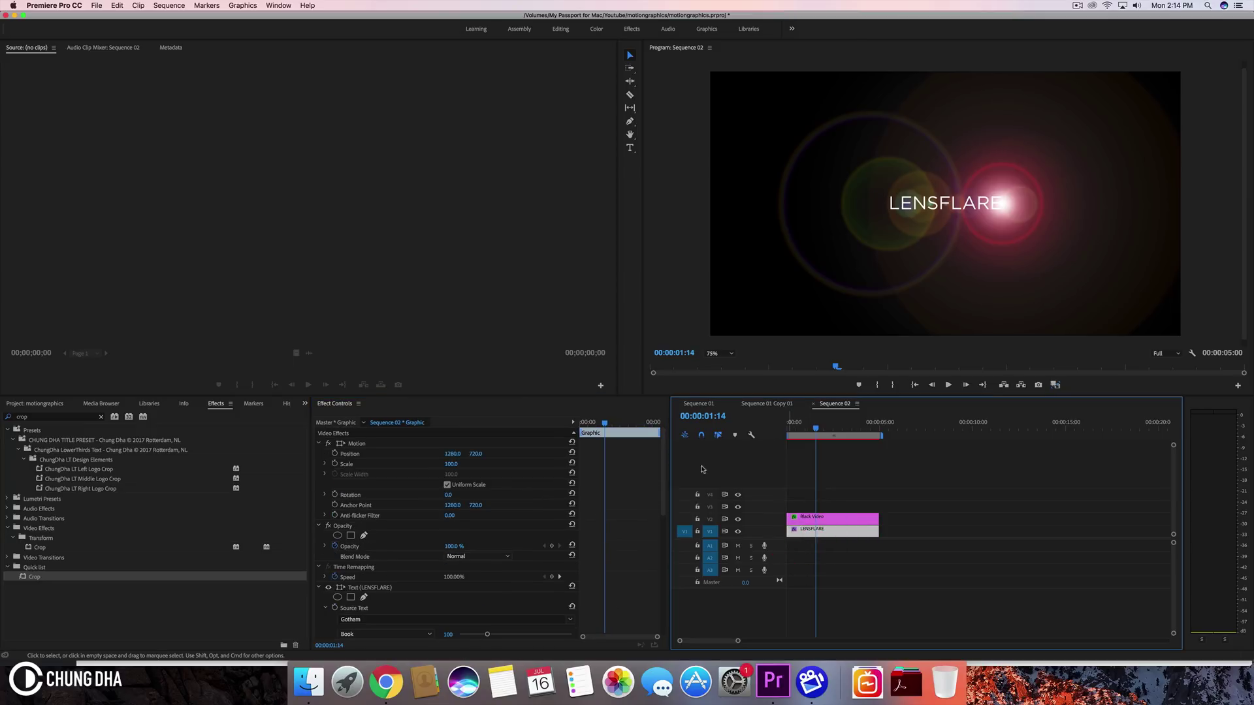
scroll(588, 565, "down", 10)
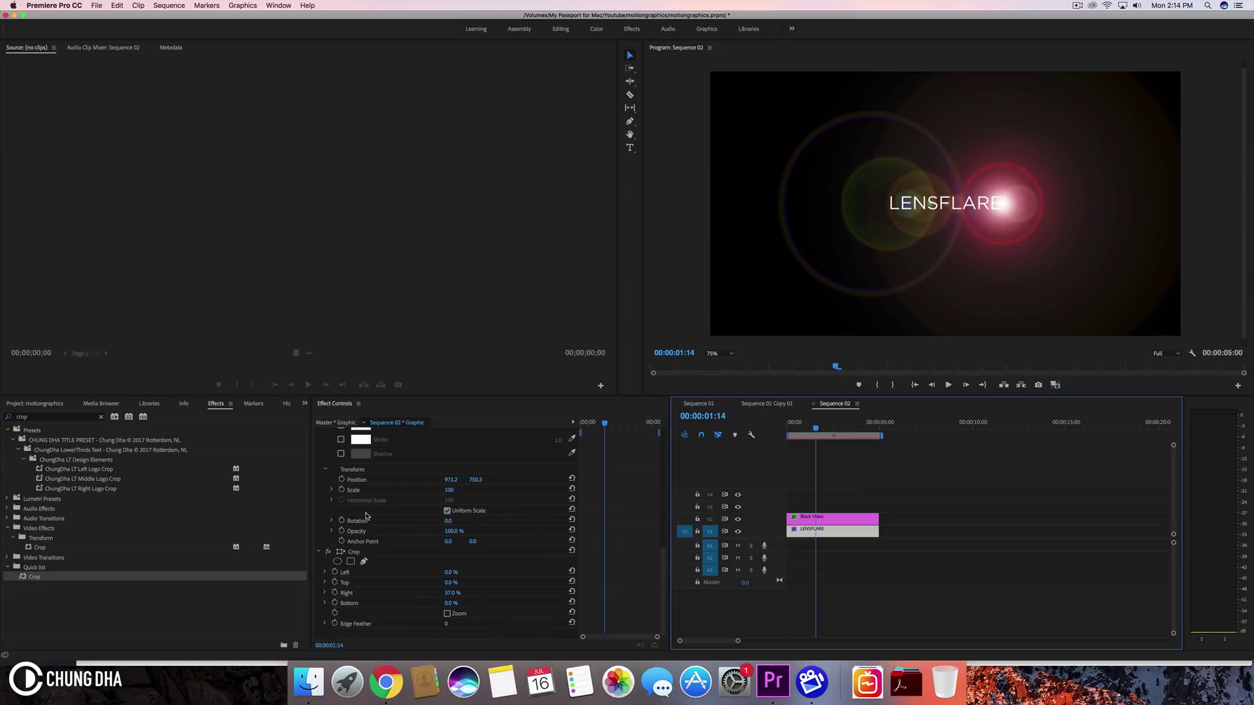
left_click(335, 594)
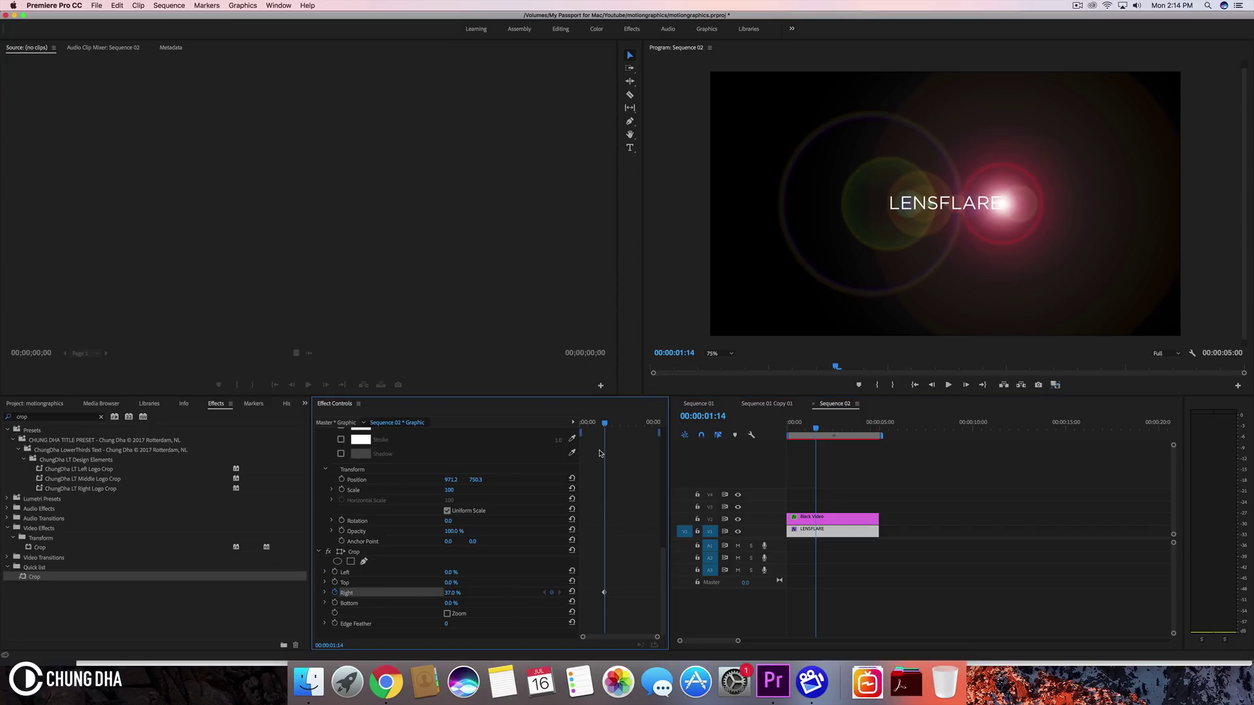
Go to the flare's 100% brightness keyframe at 00:00:00:11 and set the title's Crop Right value to 63%
left_click_drag(605, 424, 589, 425)
left_click(820, 518)
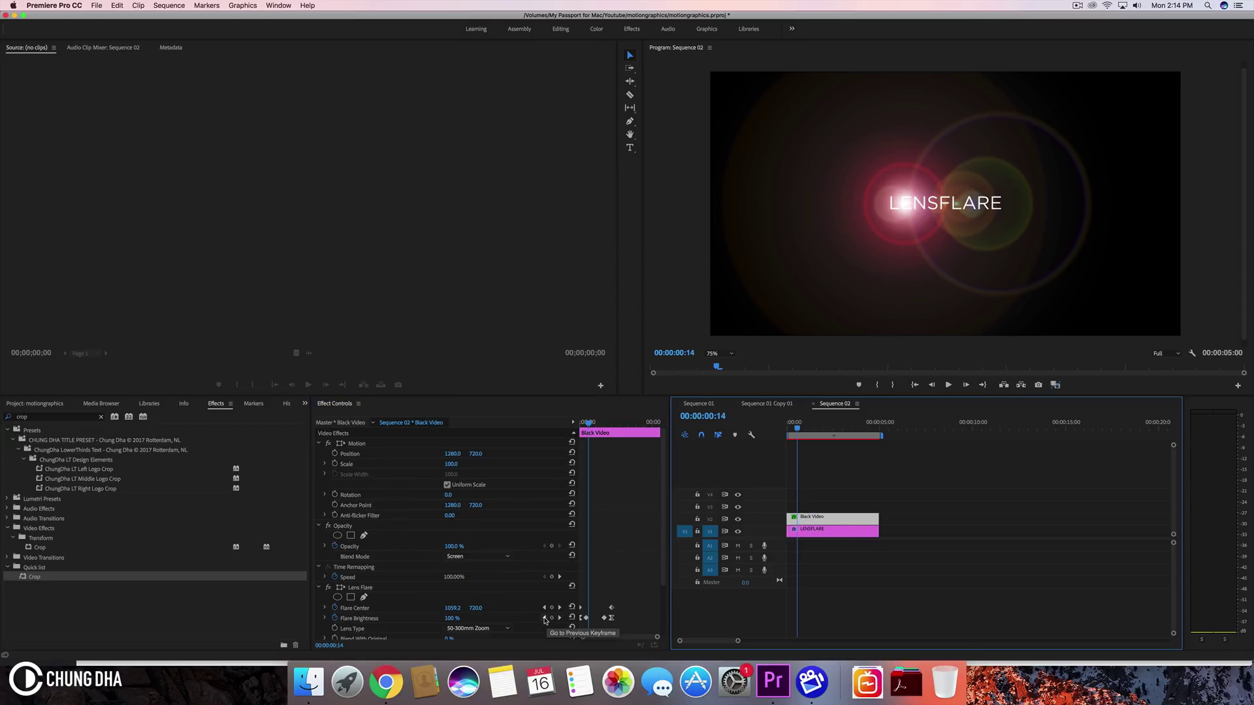
left_click(544, 617)
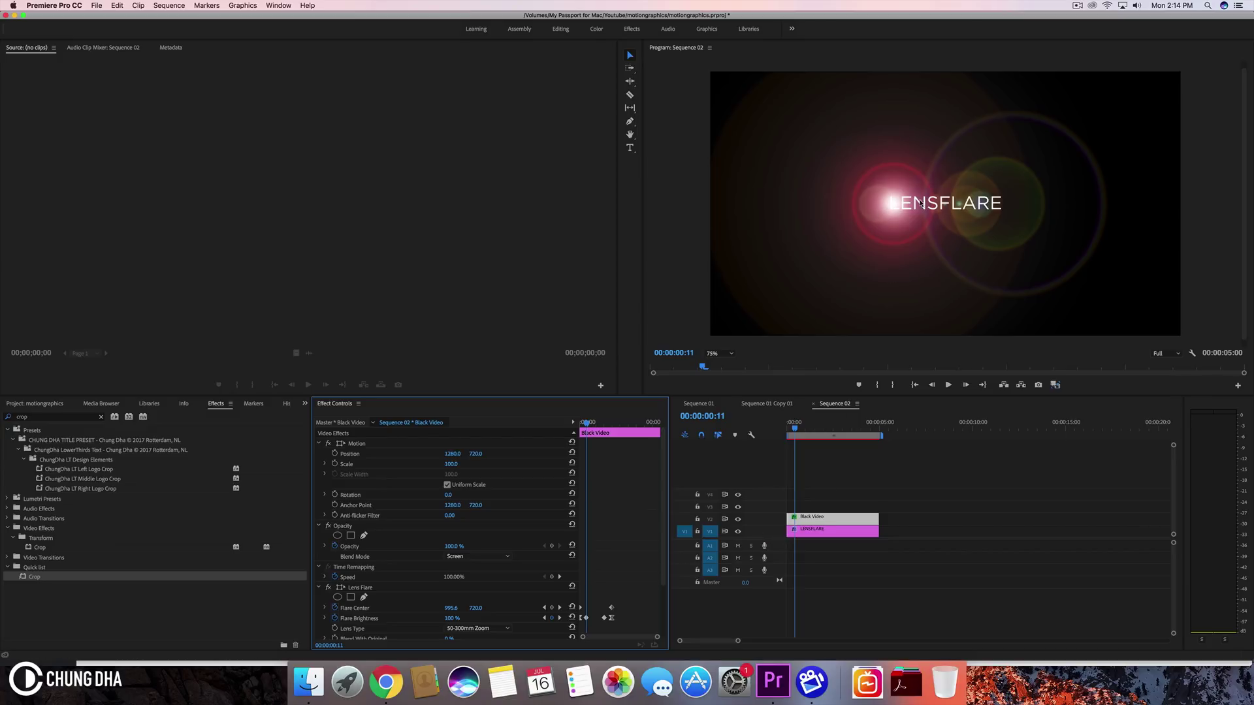
left_click(807, 530)
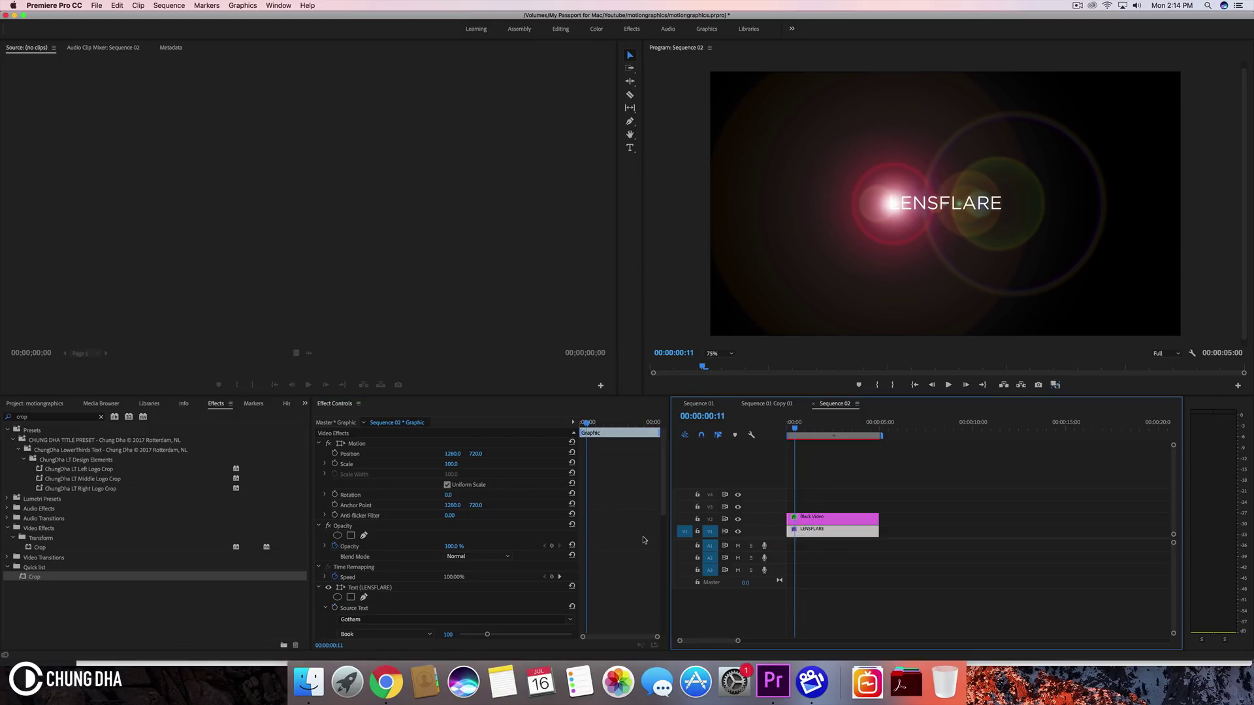
scroll(643, 541, "down", 10)
left_click(449, 593)
left_click_drag(452, 593, 478, 593)
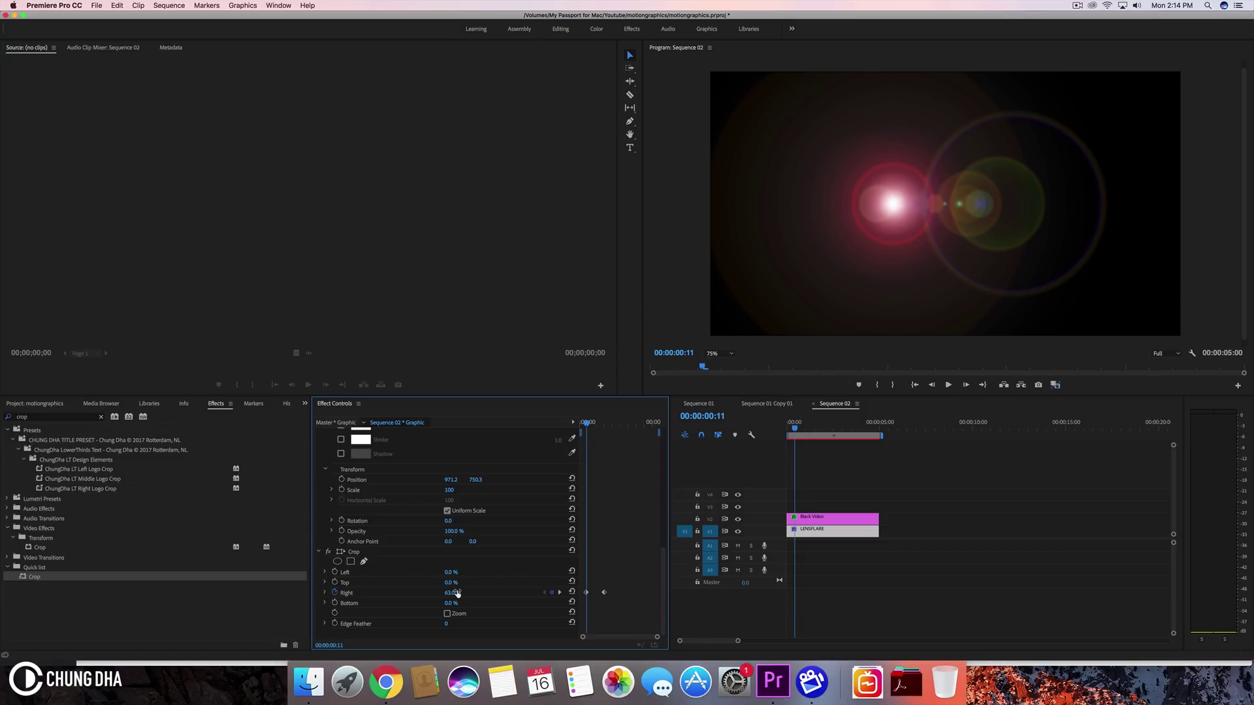
Play the sequence repeatedly from the start to check the text reveal against the moving flare
left_click_drag(794, 424, 768, 432)
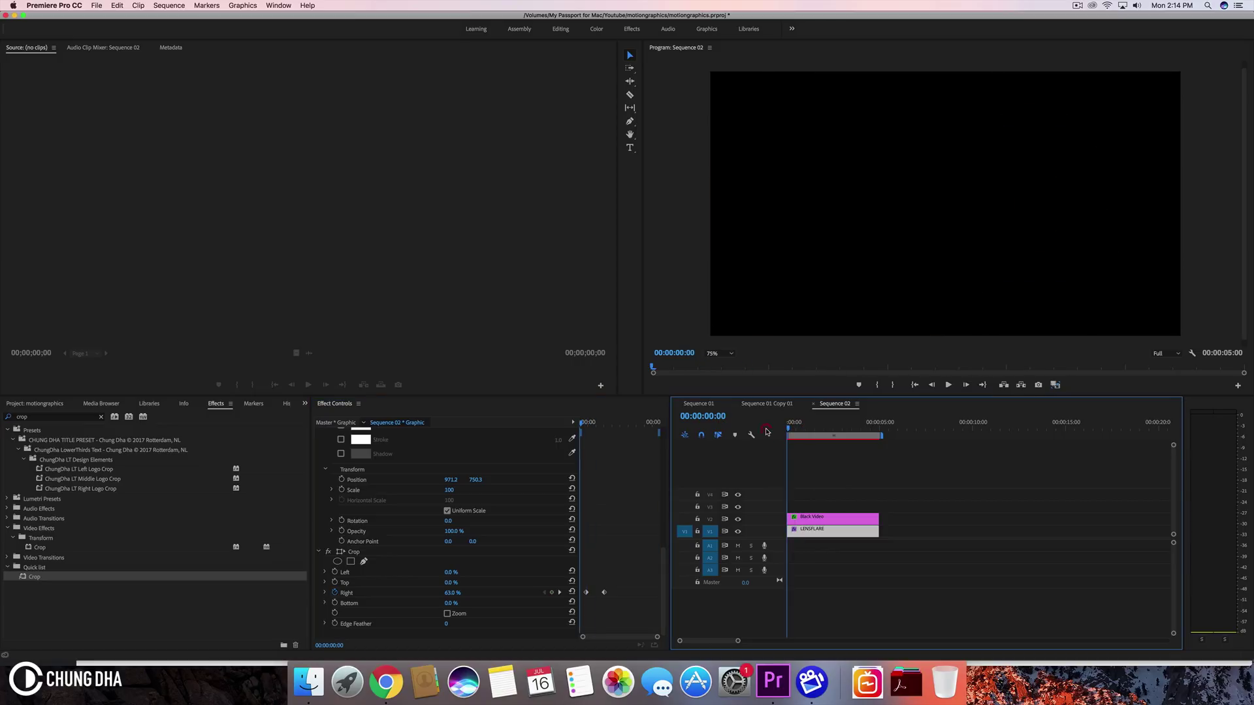
key("space")
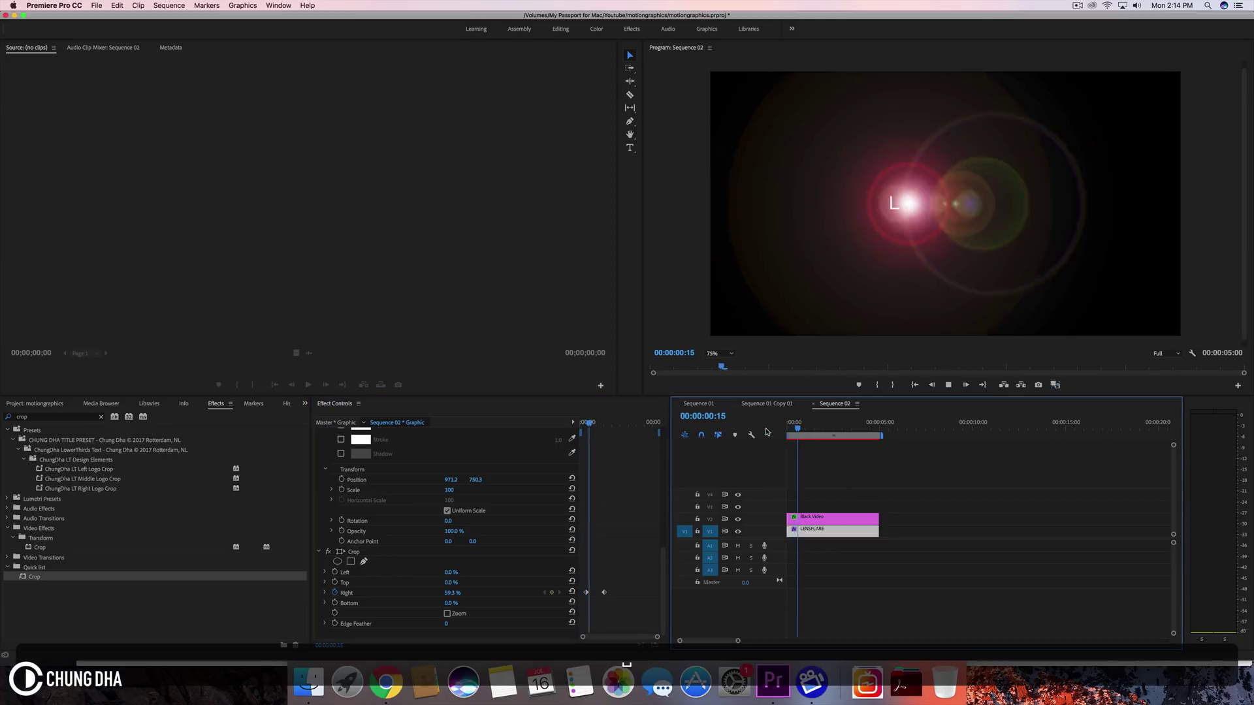
key("space")
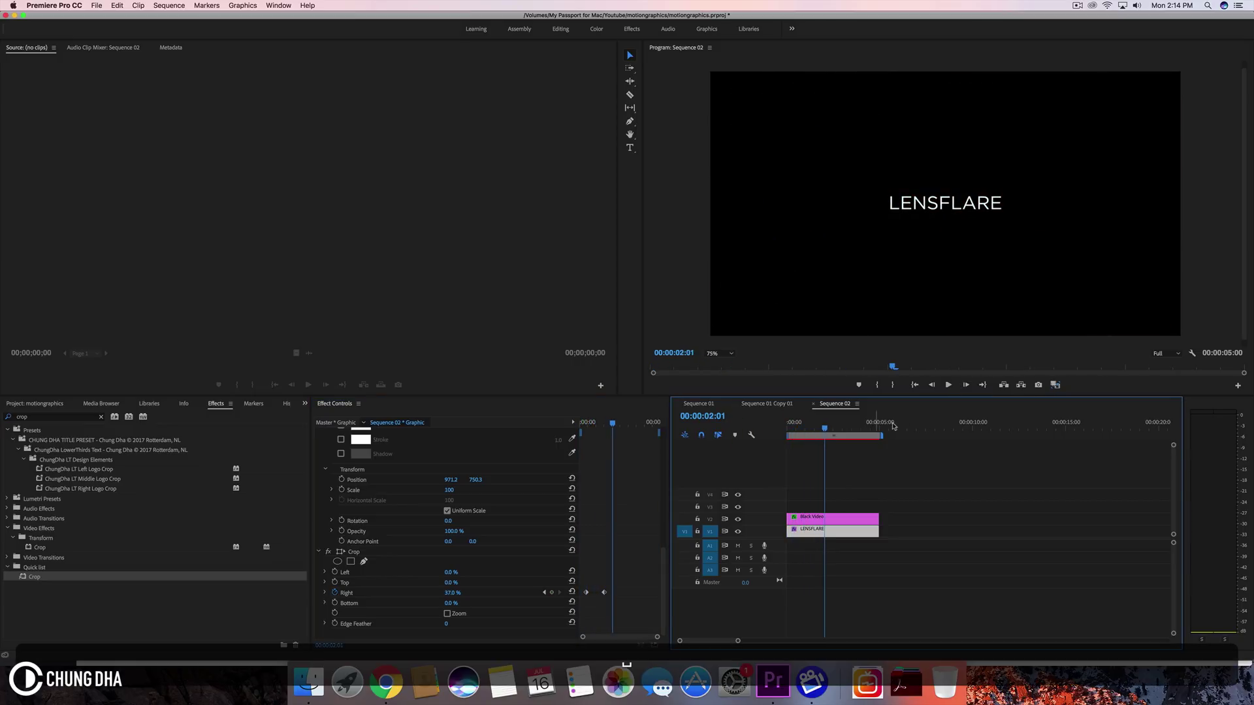
left_click(784, 432)
left_click_drag(783, 432, 769, 434)
key("space")
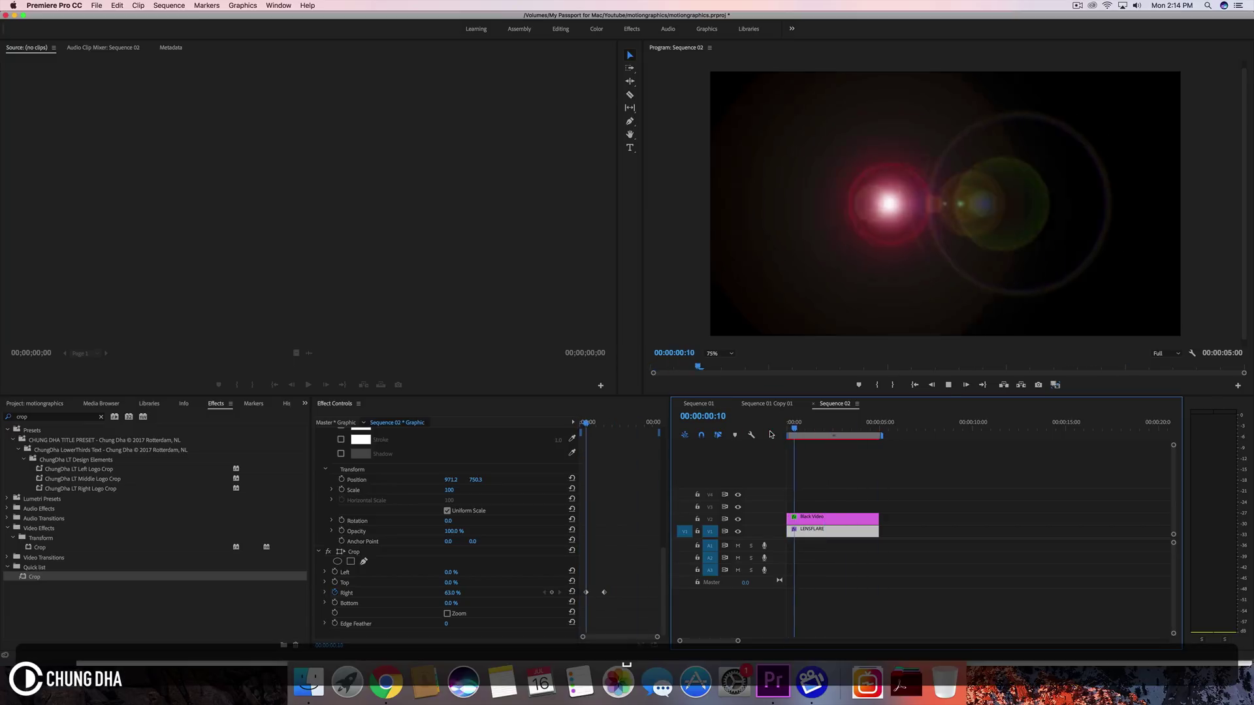
key("space")
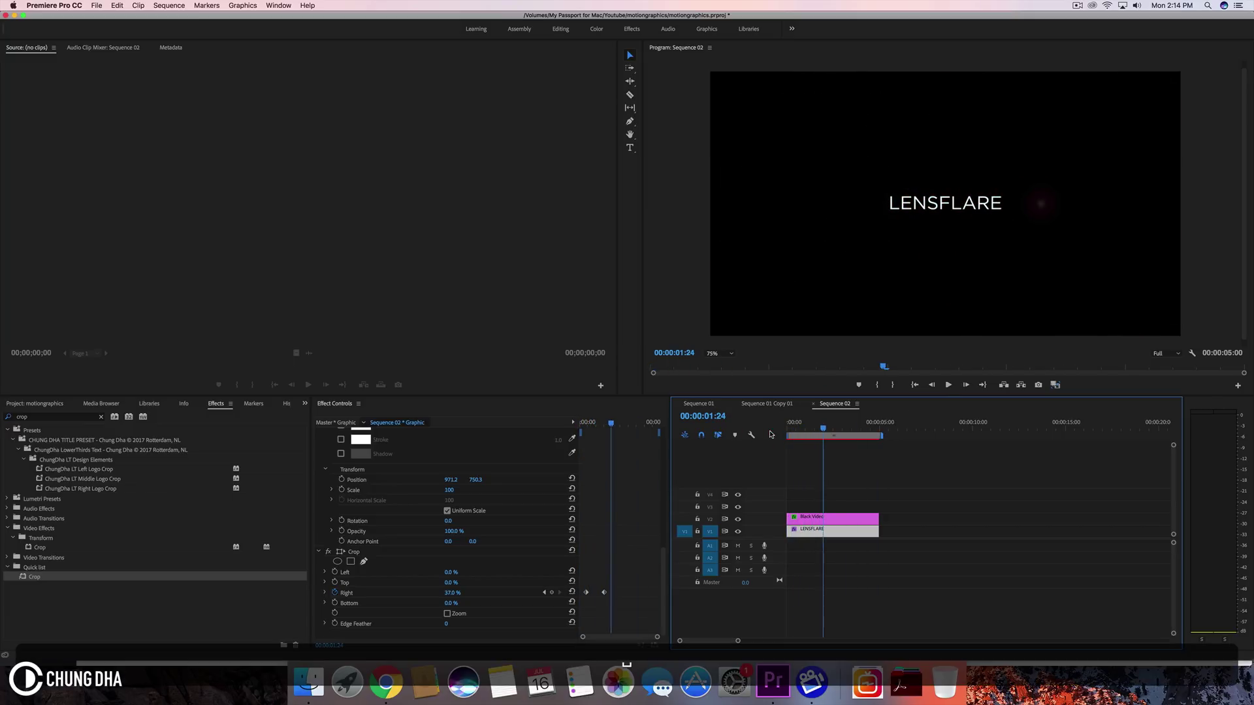
key("Home")
key("space")
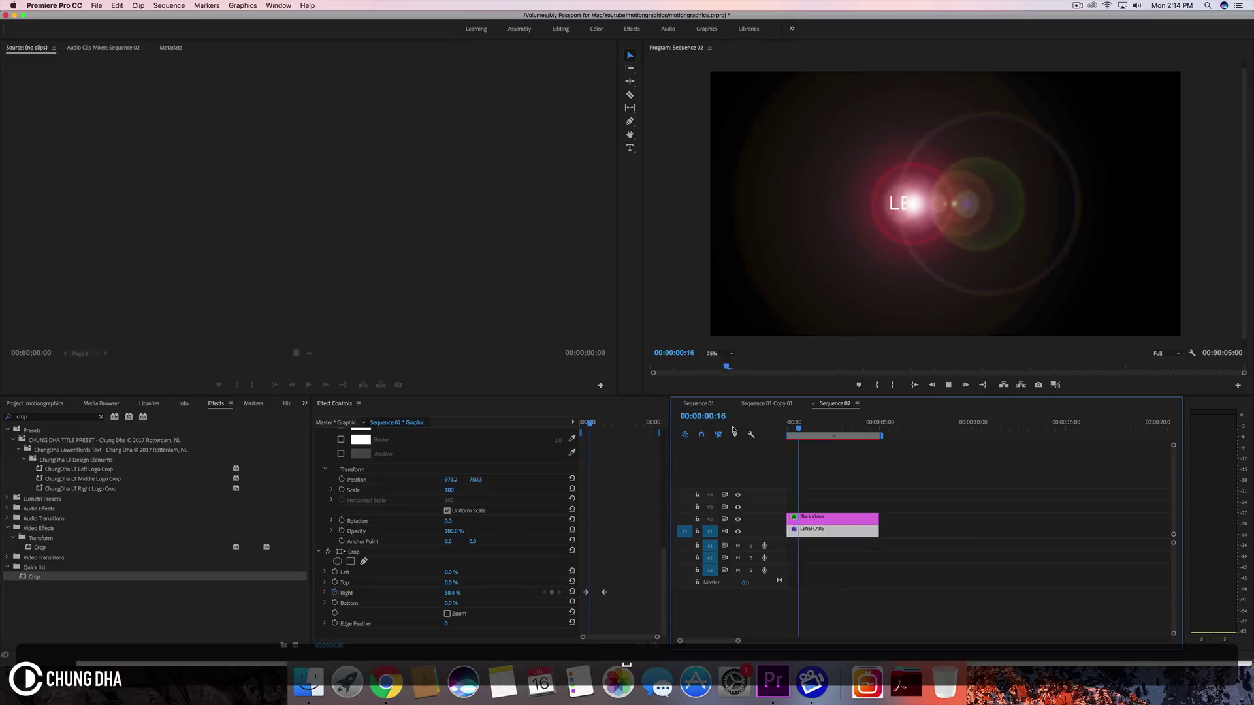
key("space")
Shift the Black Video and LENSFLARE clips to start at 00:00:01:15 and play the sequence from the beginning
left_click_drag(862, 500, 862, 526)
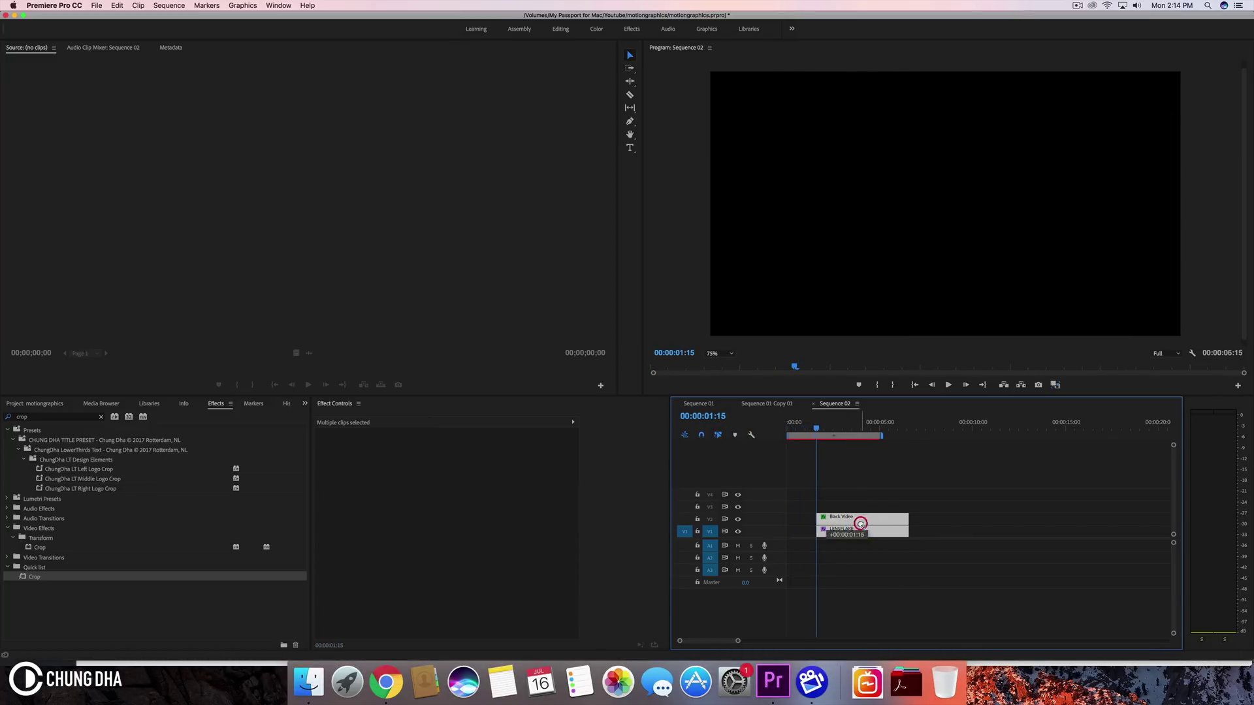
key("Home")
left_click(751, 432)
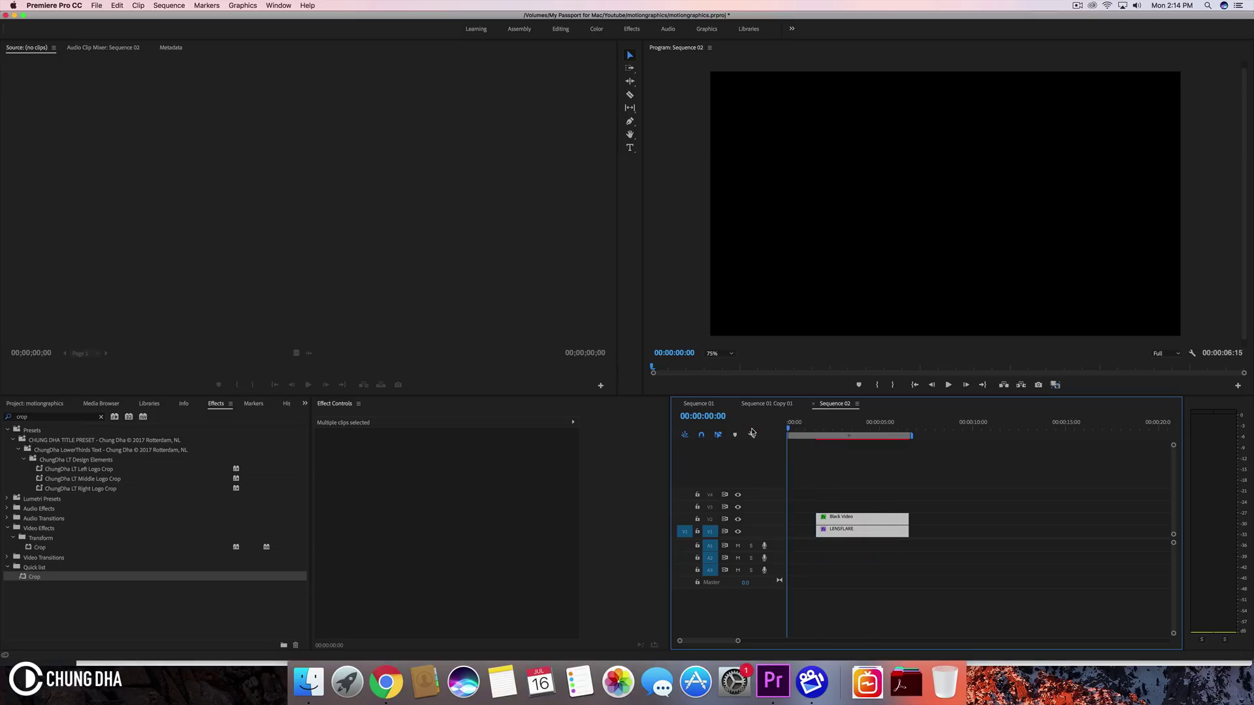
key("space")
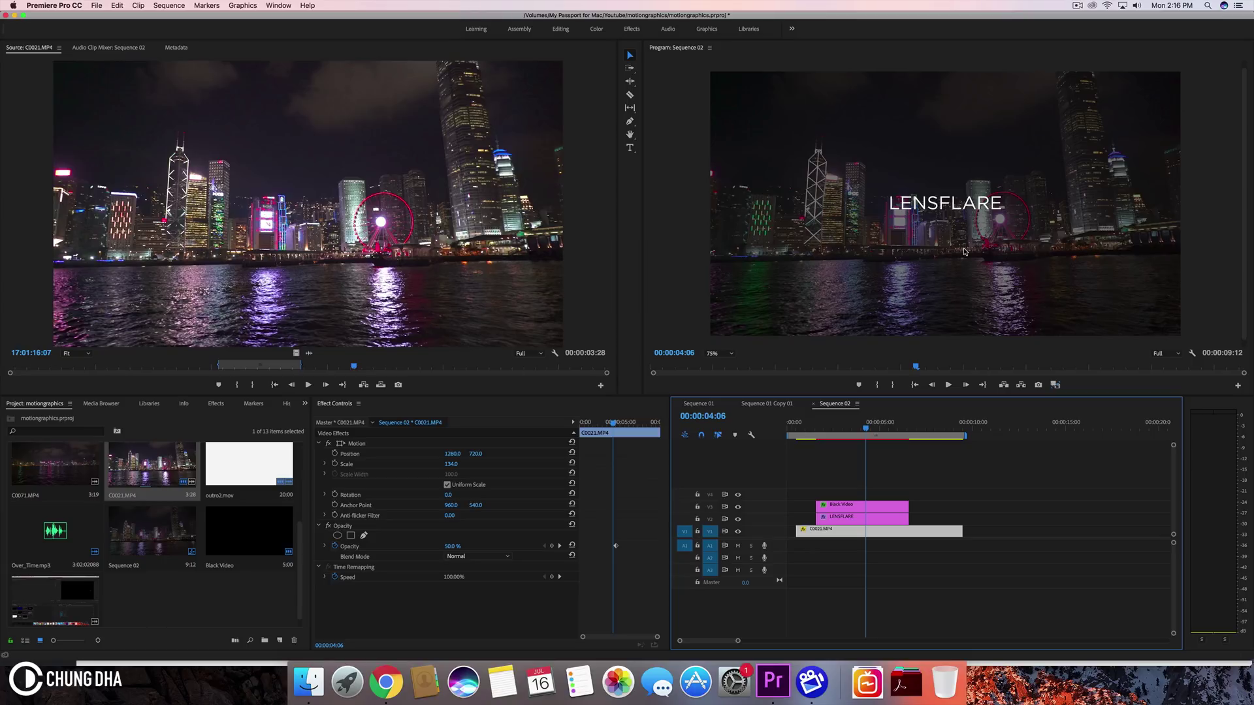
Preview the text reveal over the skyline footage around 00:00:02:11 and set the program monitor's zoom to Fit
left_click_drag(809, 431, 833, 433)
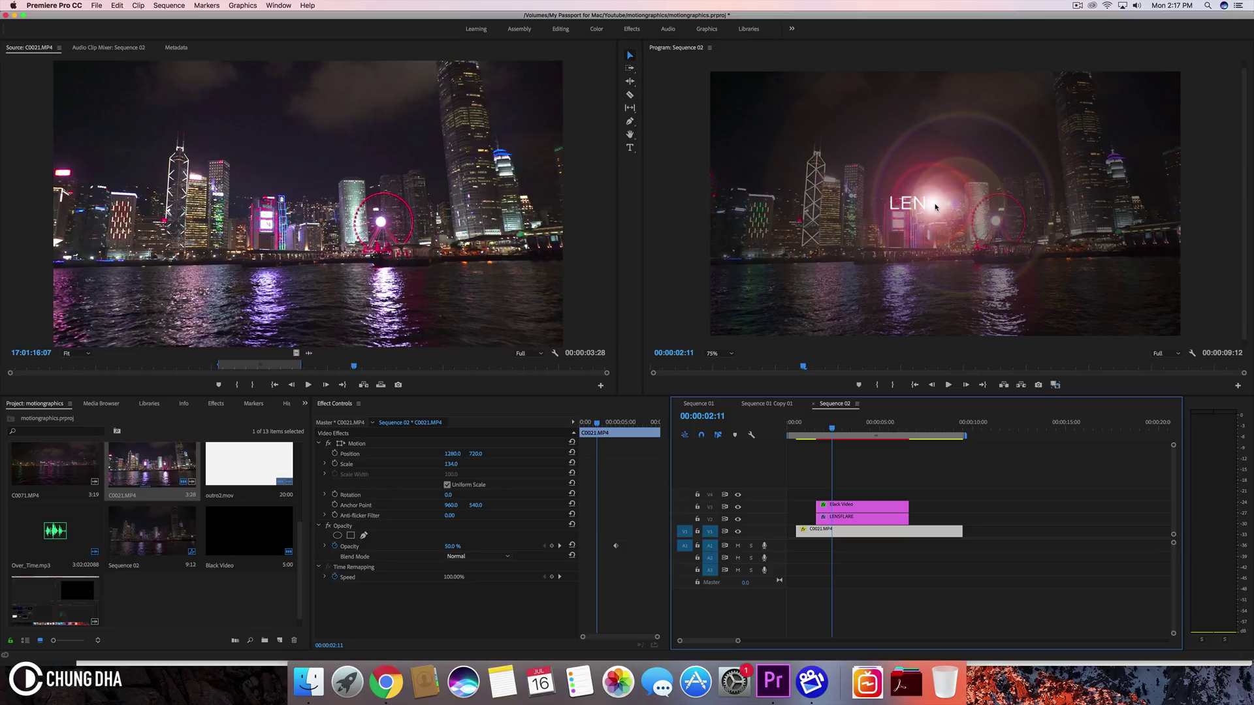
key("minus")
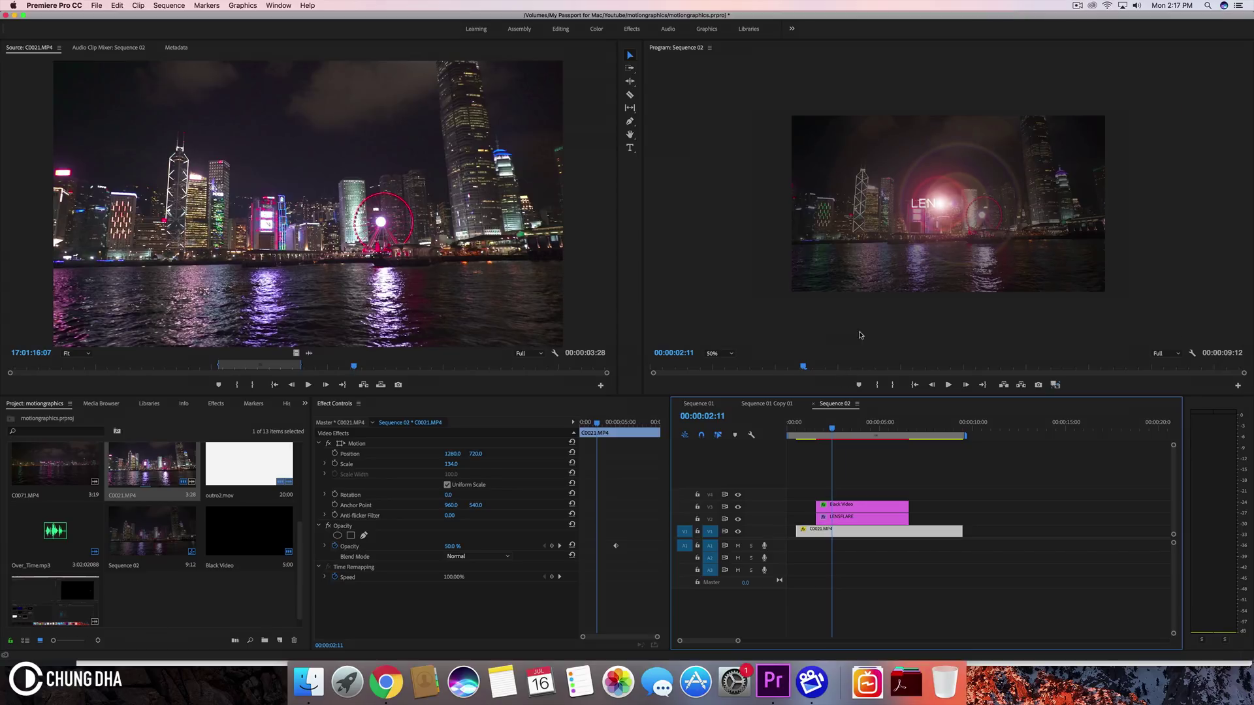
left_click(718, 354)
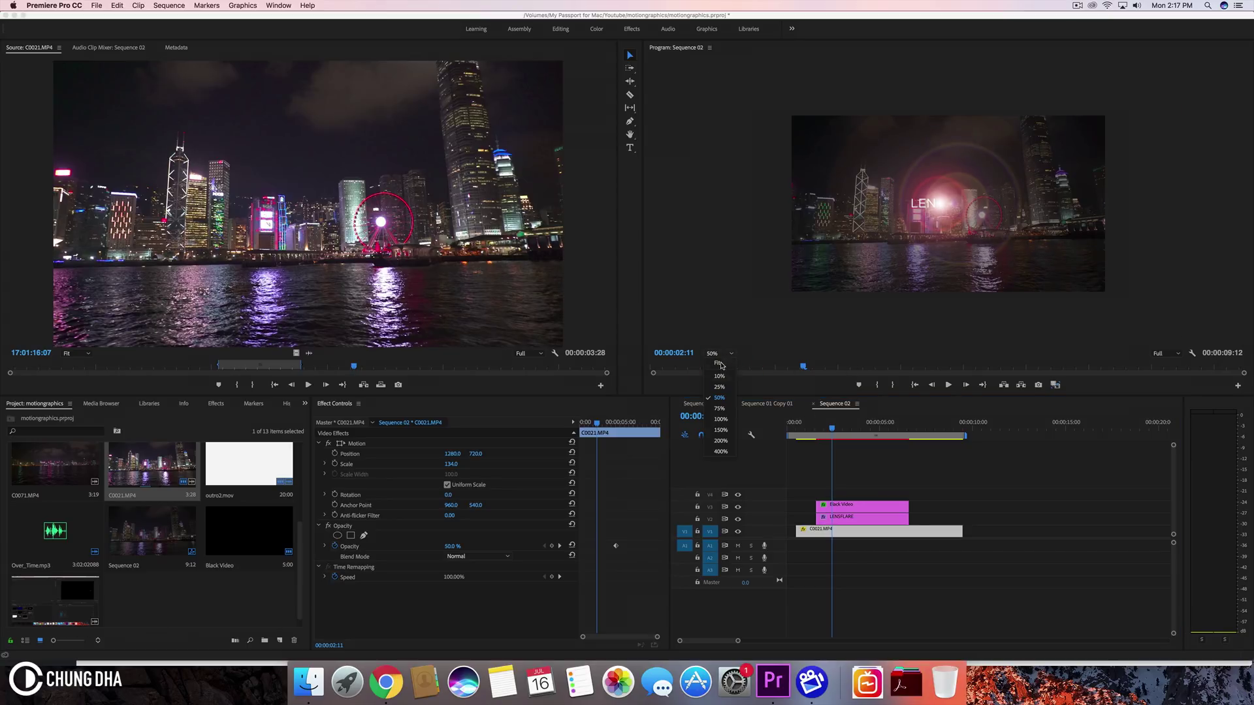
left_click(720, 364)
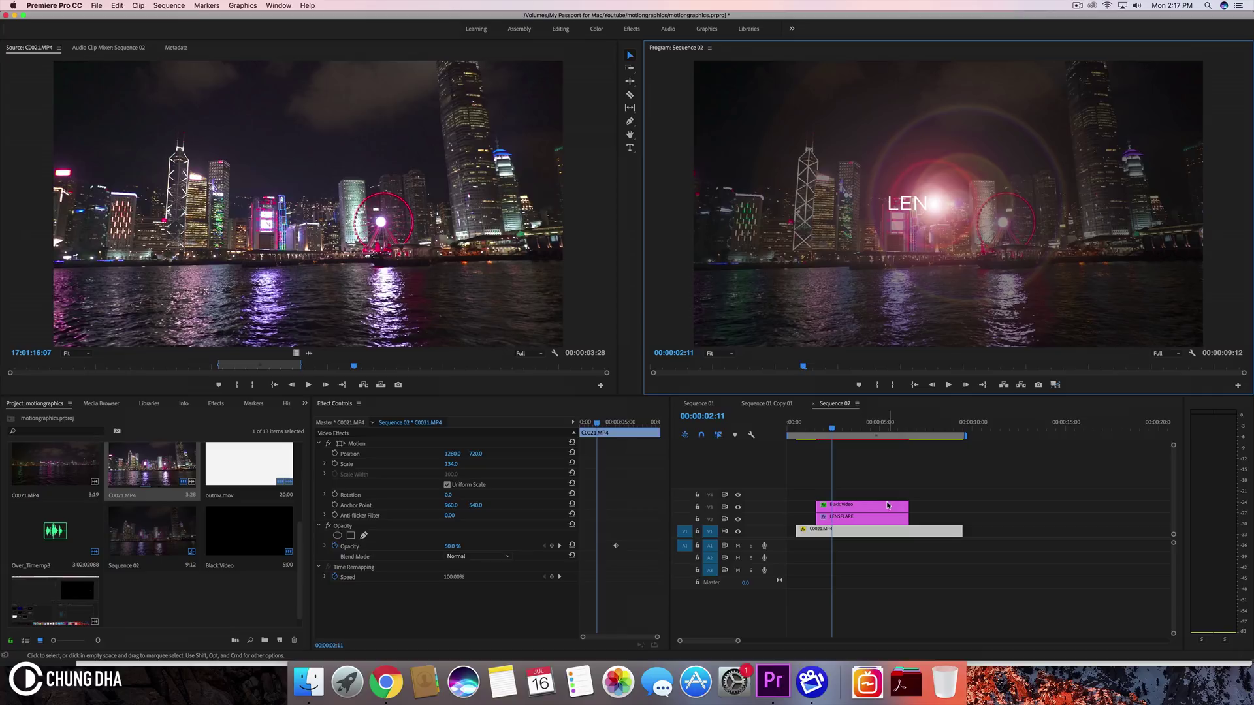
Duplicate the LENSFLARE title clip past the skyline footage, starting at 00:00:11:04, and move the copy down to track V1
left_click_drag(849, 519, 1031, 526)
left_click_drag(988, 427, 1028, 434)
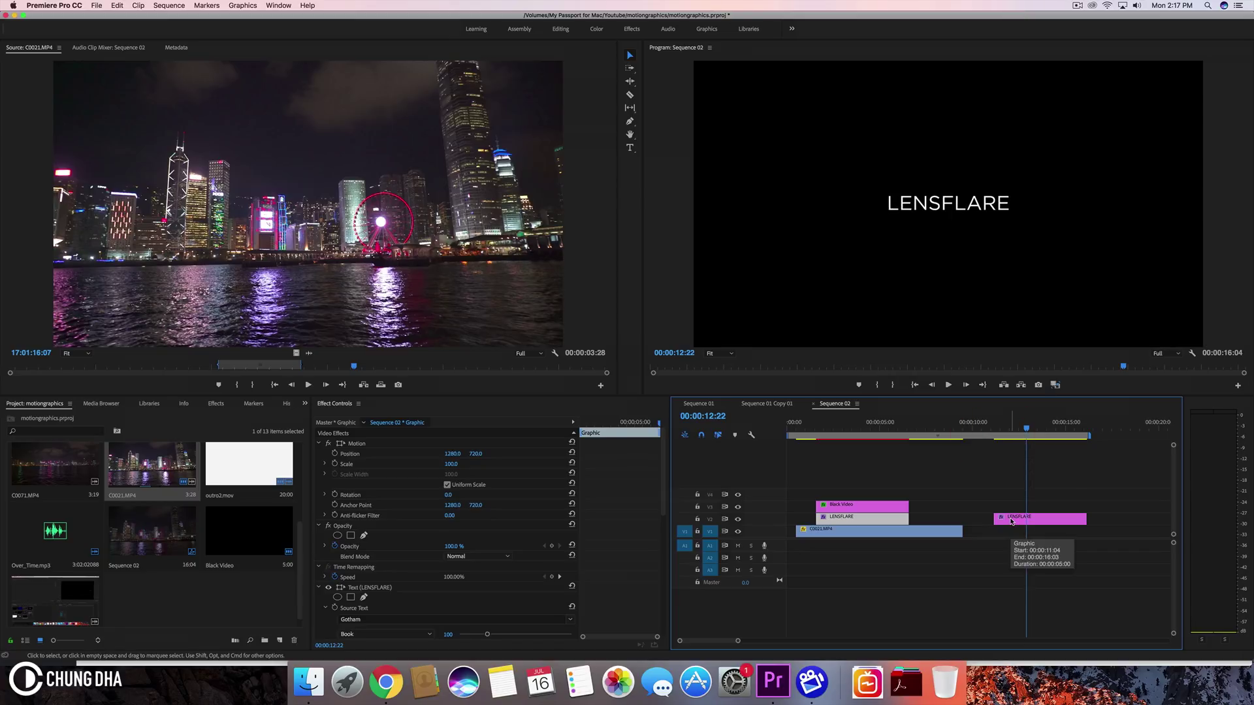
left_click_drag(1011, 521, 1010, 531)
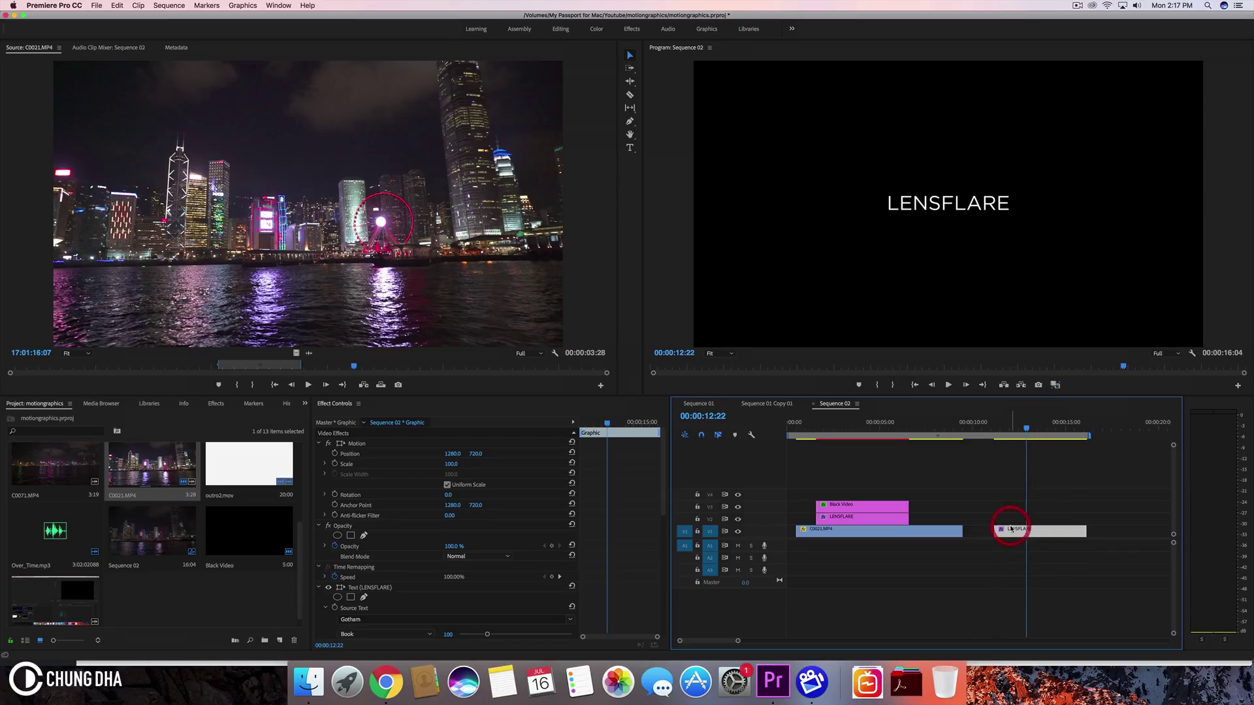
Stack two Black Video clips on tracks V2 and V3 above the copied LENSFLARE title
left_click(241, 543)
left_click_drag(242, 543, 1006, 507)
left_click(1006, 520)
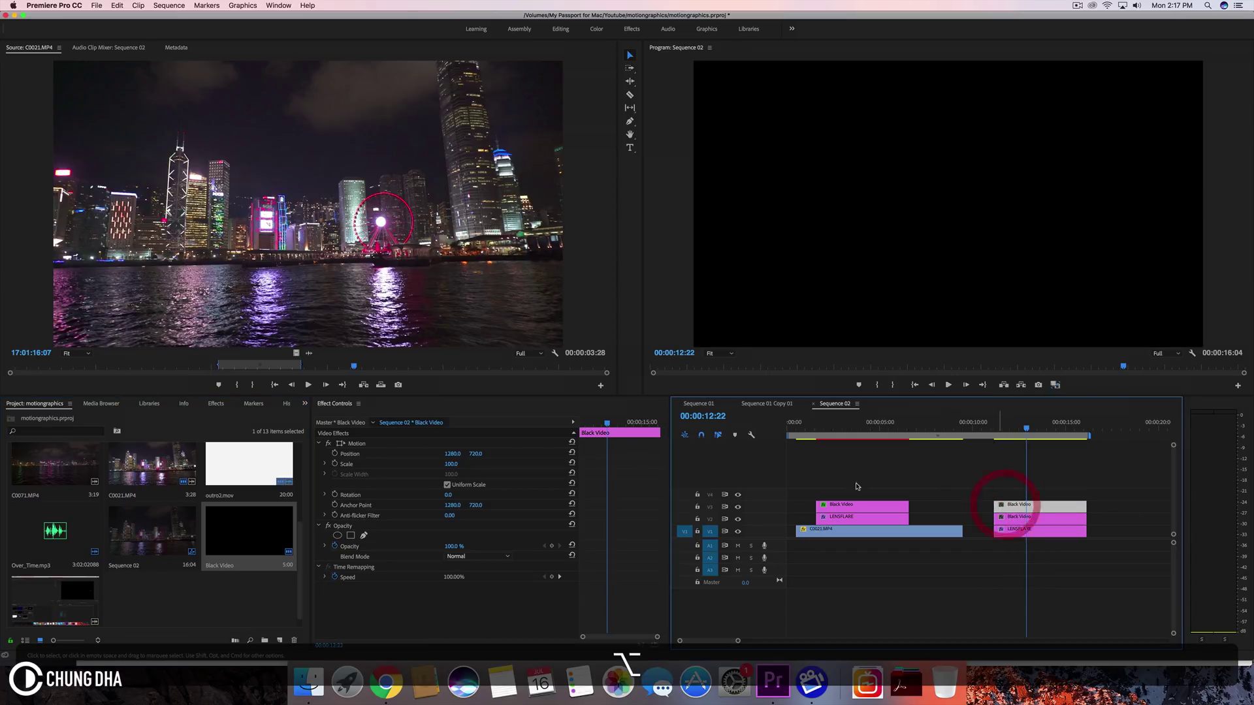
Set the blend mode of both new Black Video clips to Screen
left_click(465, 557)
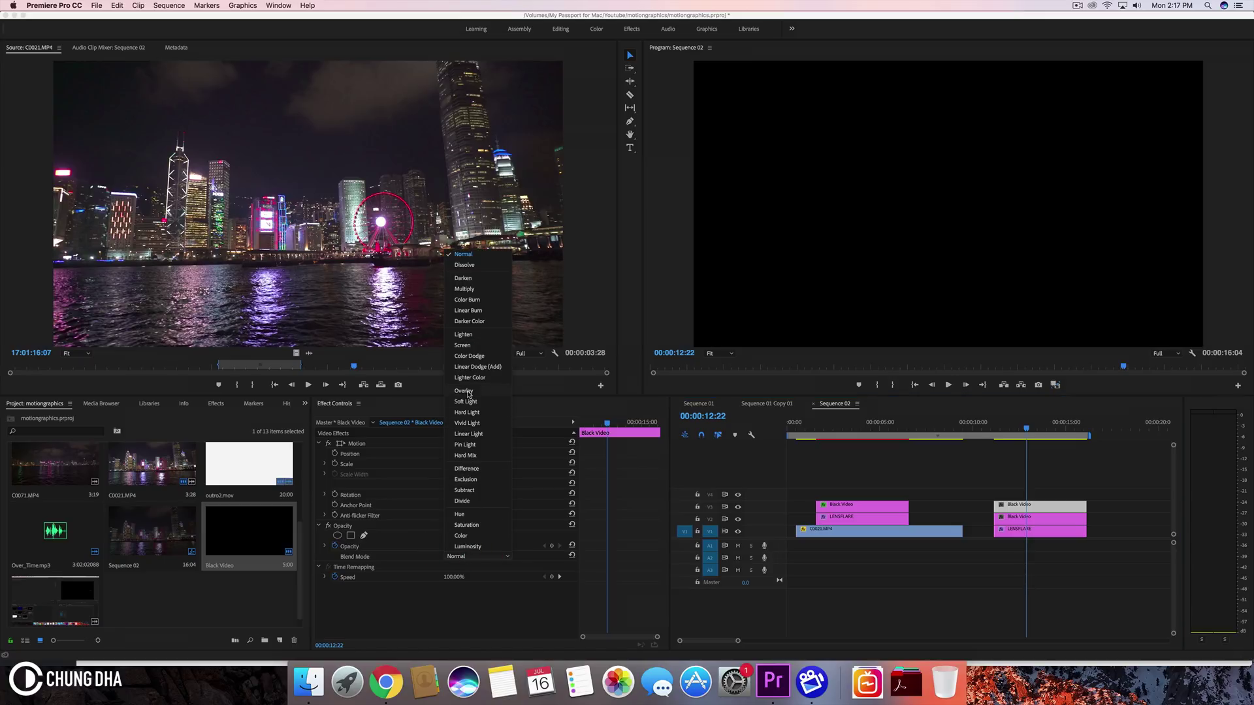
left_click(470, 346)
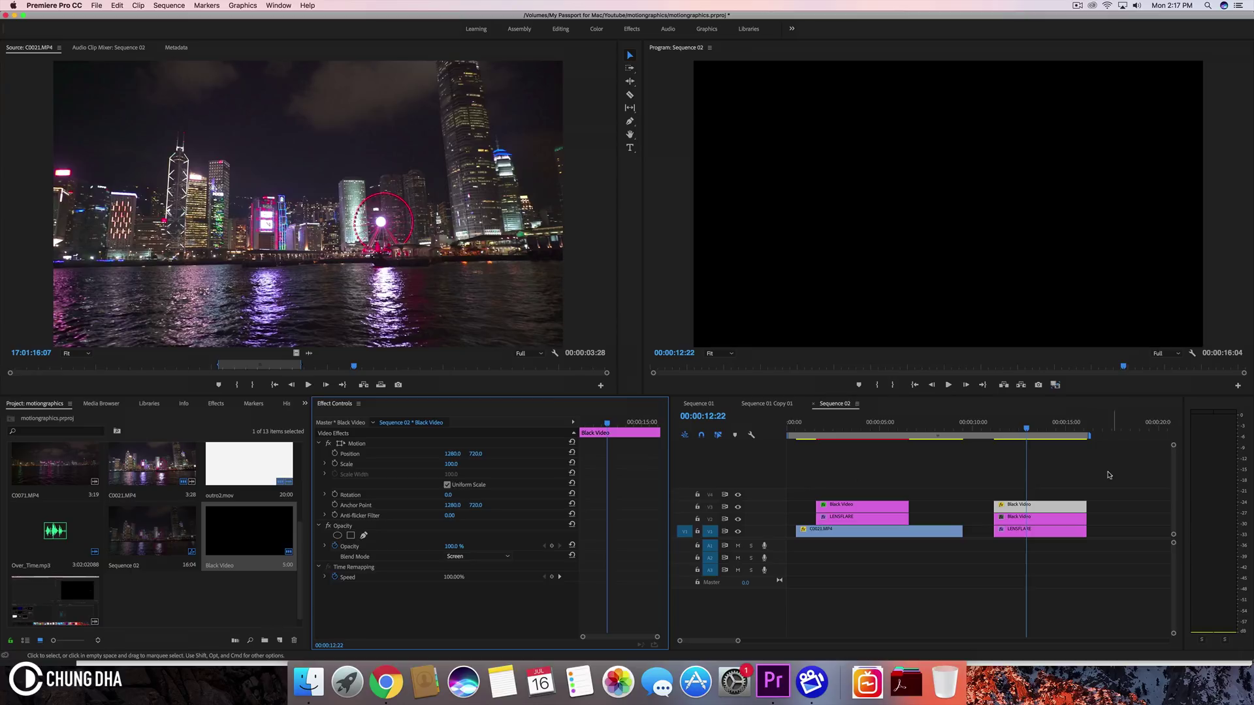
left_click(1041, 517)
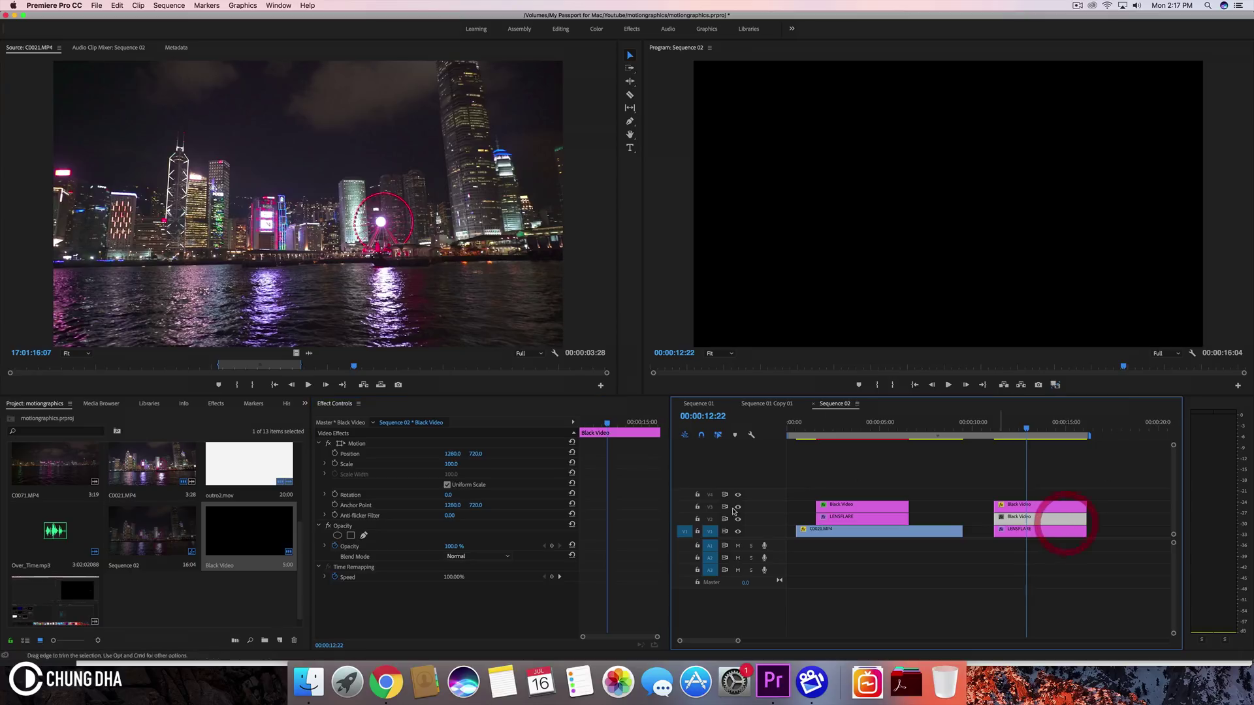
left_click(468, 559)
left_click(483, 345)
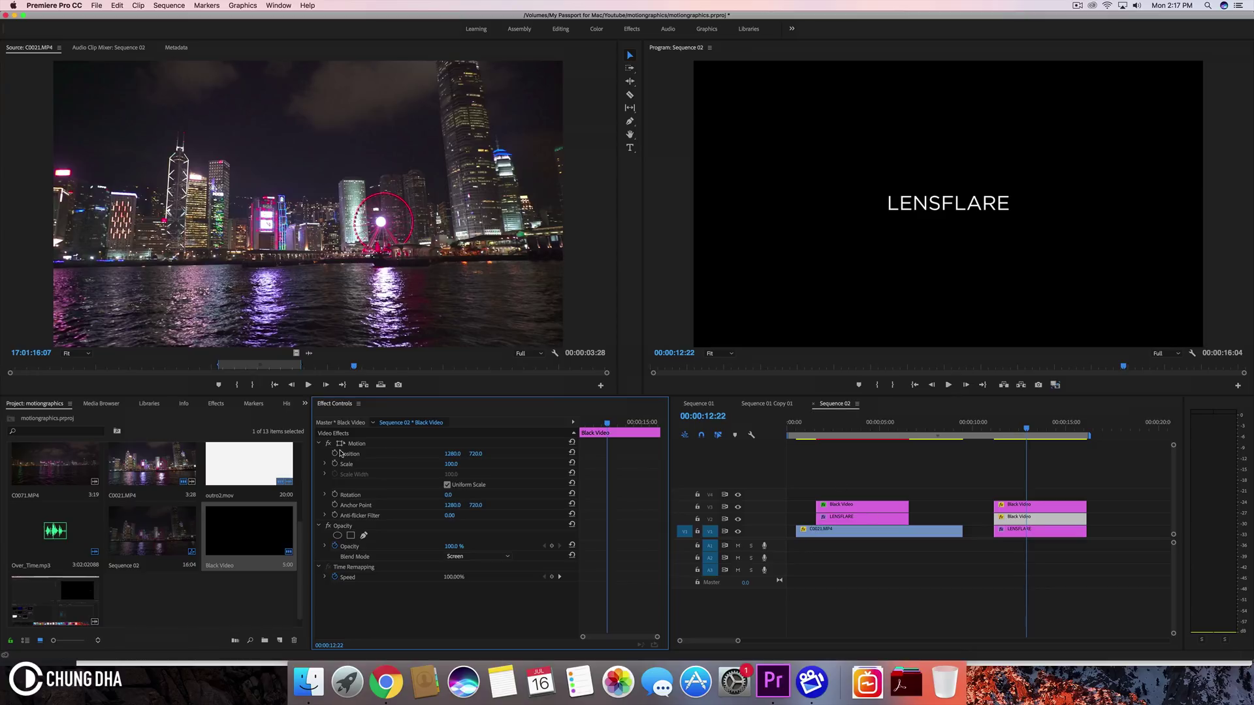
Apply the Lens_Flare preset from CD_Anamorphic_Flare to the V2 Black Video clip above the copied title and scrub through its animation
left_click(215, 404)
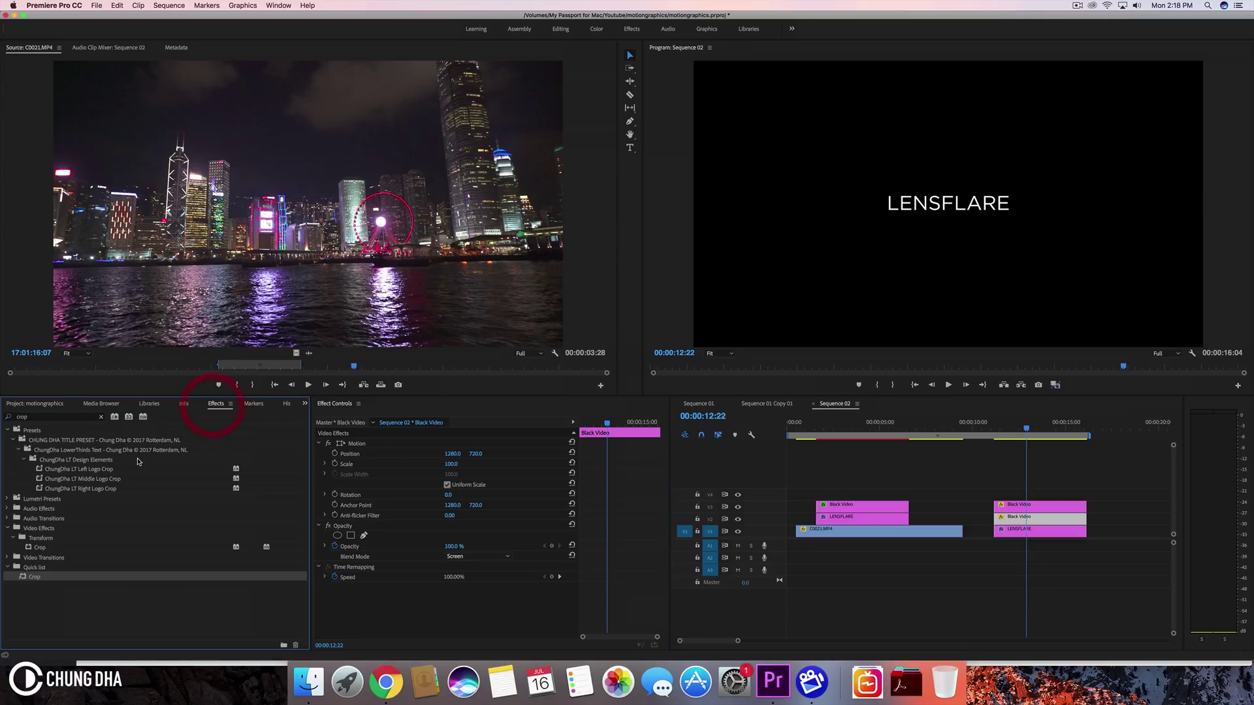
left_click(101, 417)
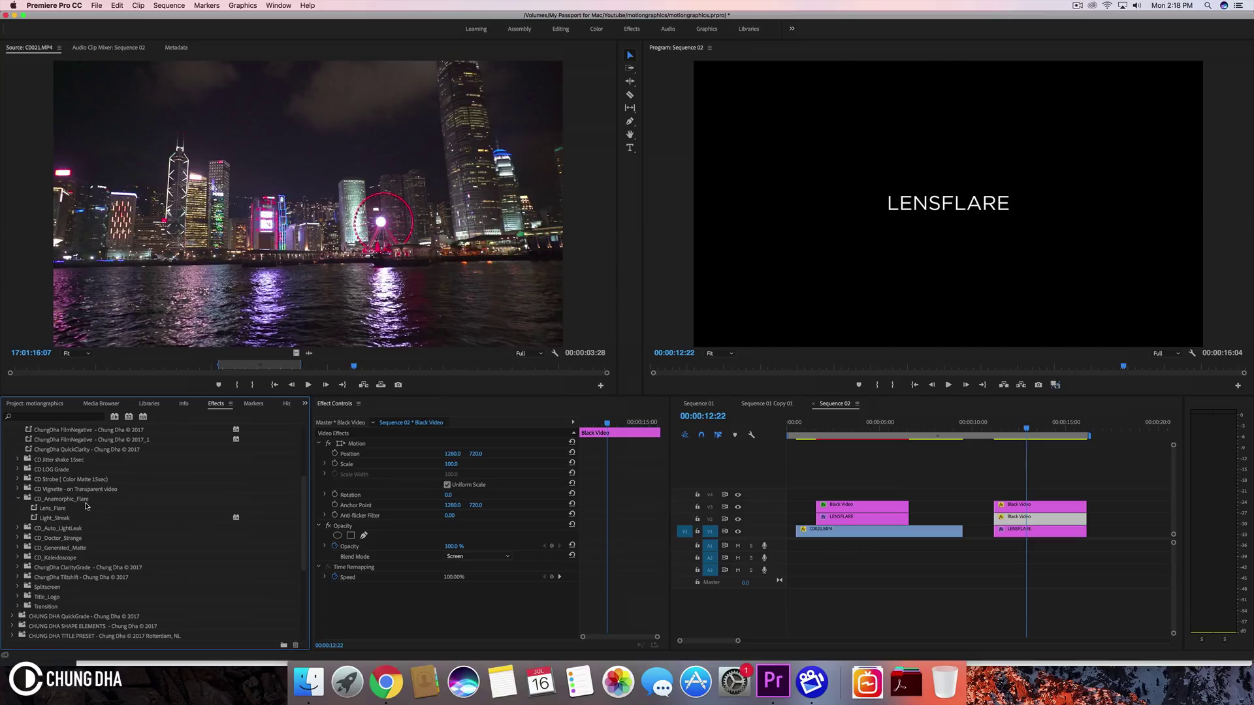
key("super+s")
left_click_drag(52, 511, 998, 509)
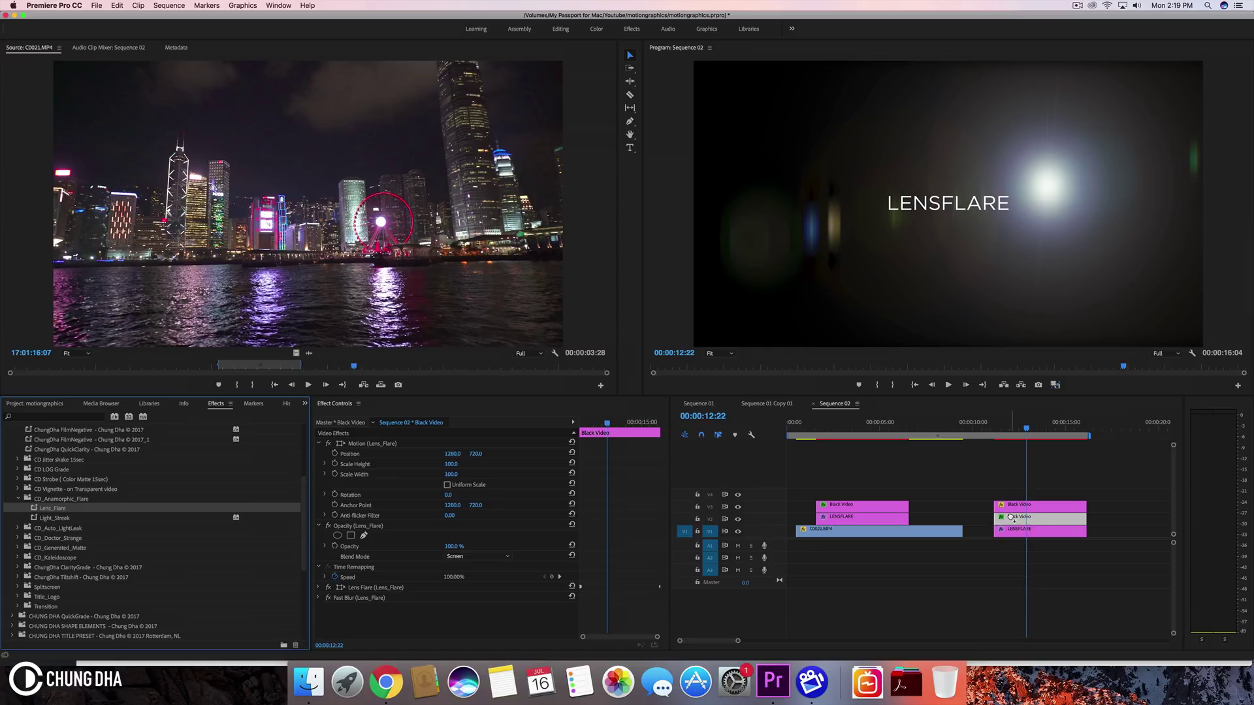
left_click_drag(989, 421, 1071, 419)
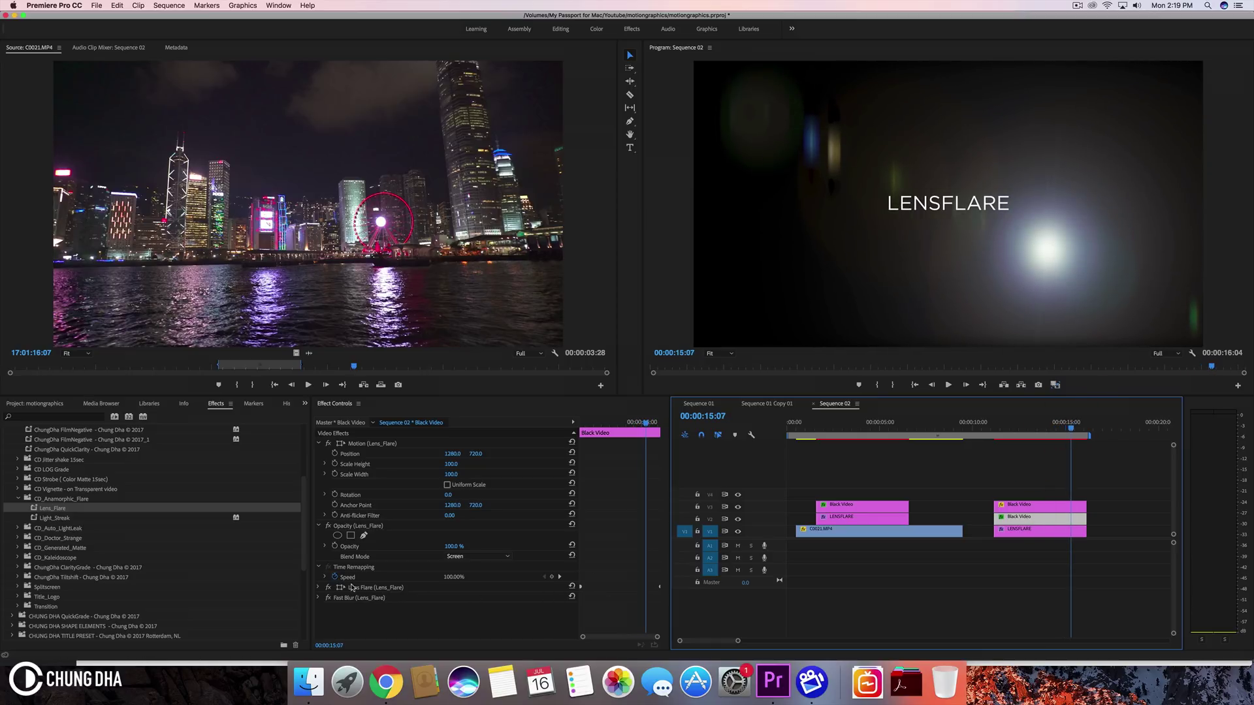
Delete the end keyframe of the Lens Flare's Flare Center on the V2 Black Video clip
left_click(320, 587)
scroll(652, 557, "down", 2)
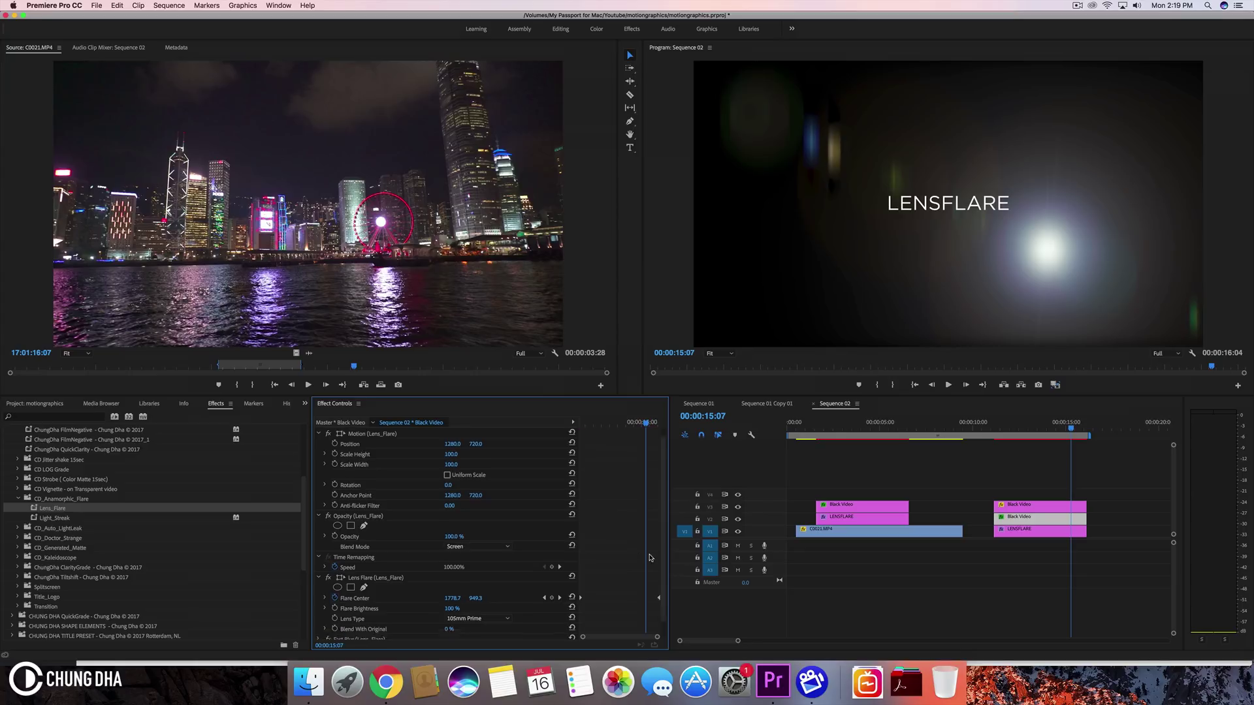
left_click(658, 582)
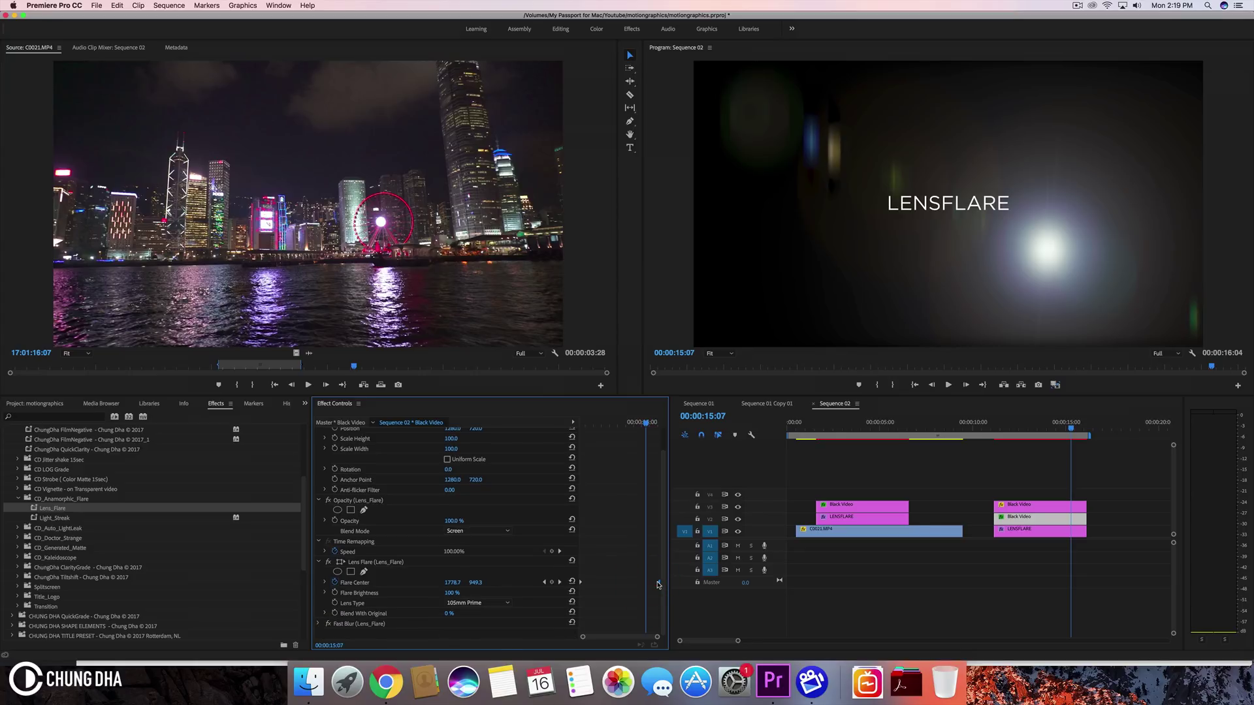
key("BackSpace")
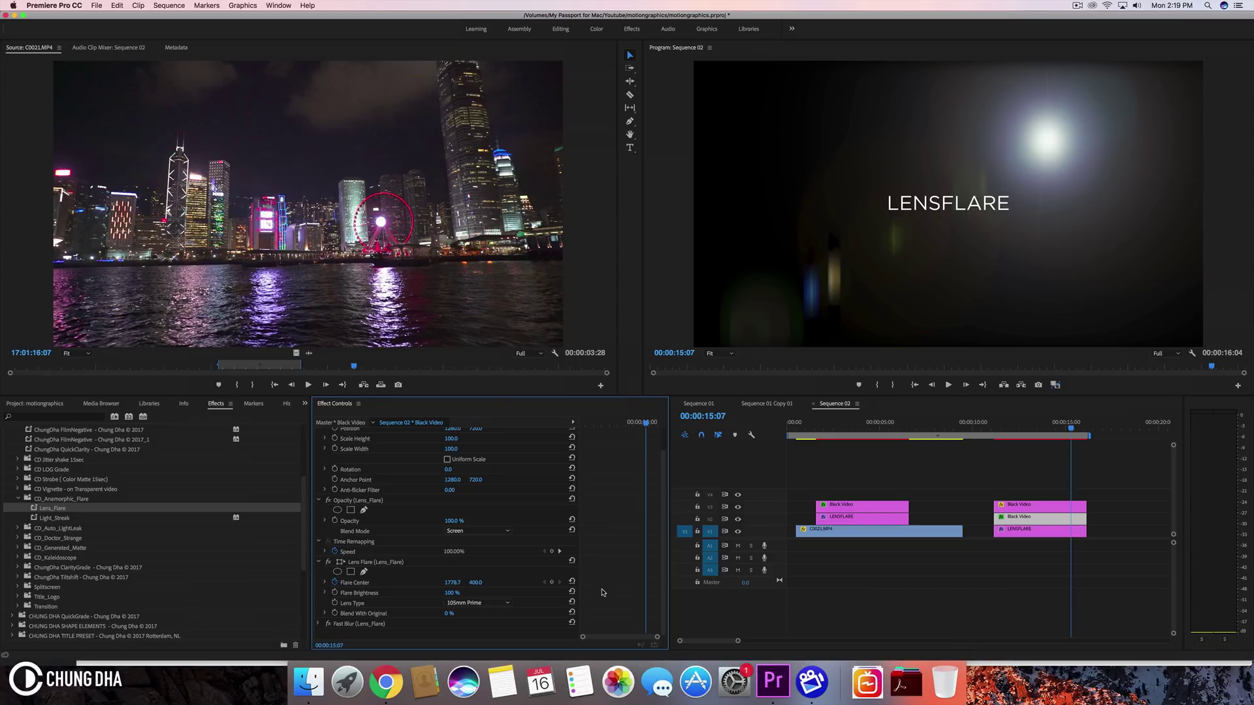
Delete the Crop effect's Right keyframes from the copied LENSFLARE title on V1
left_click(1004, 522)
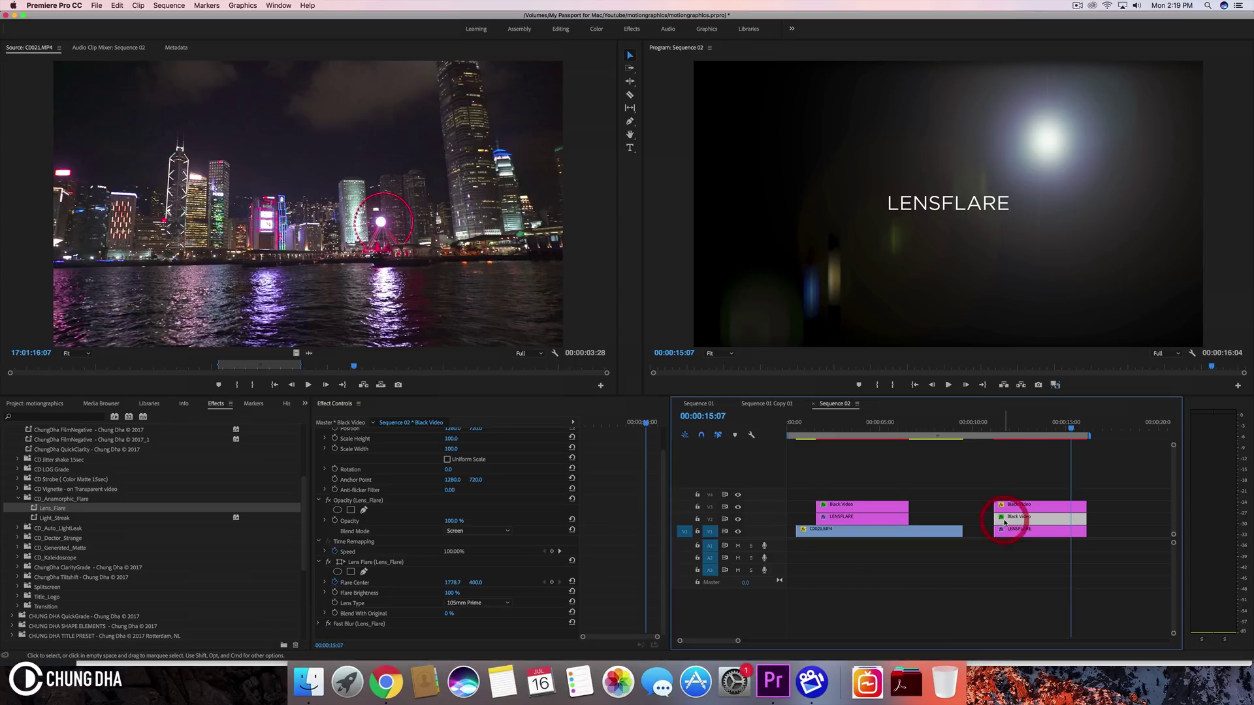
left_click_drag(1005, 429, 997, 433)
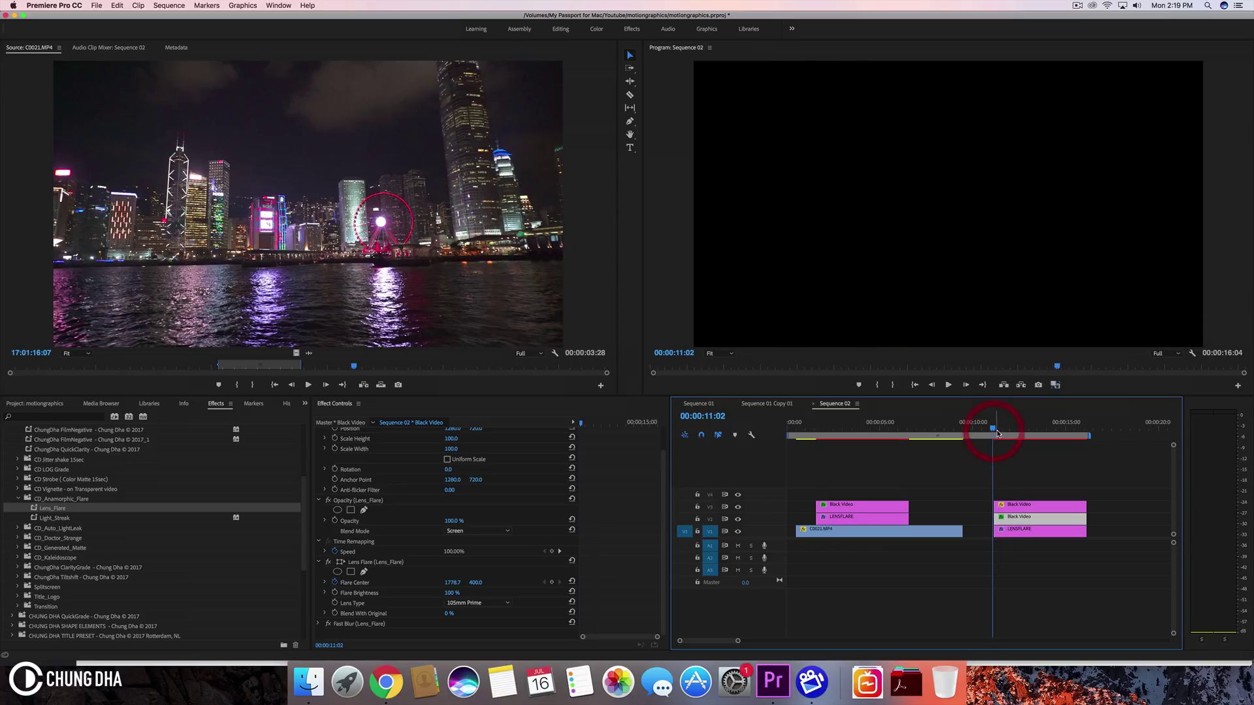
left_click(1018, 517)
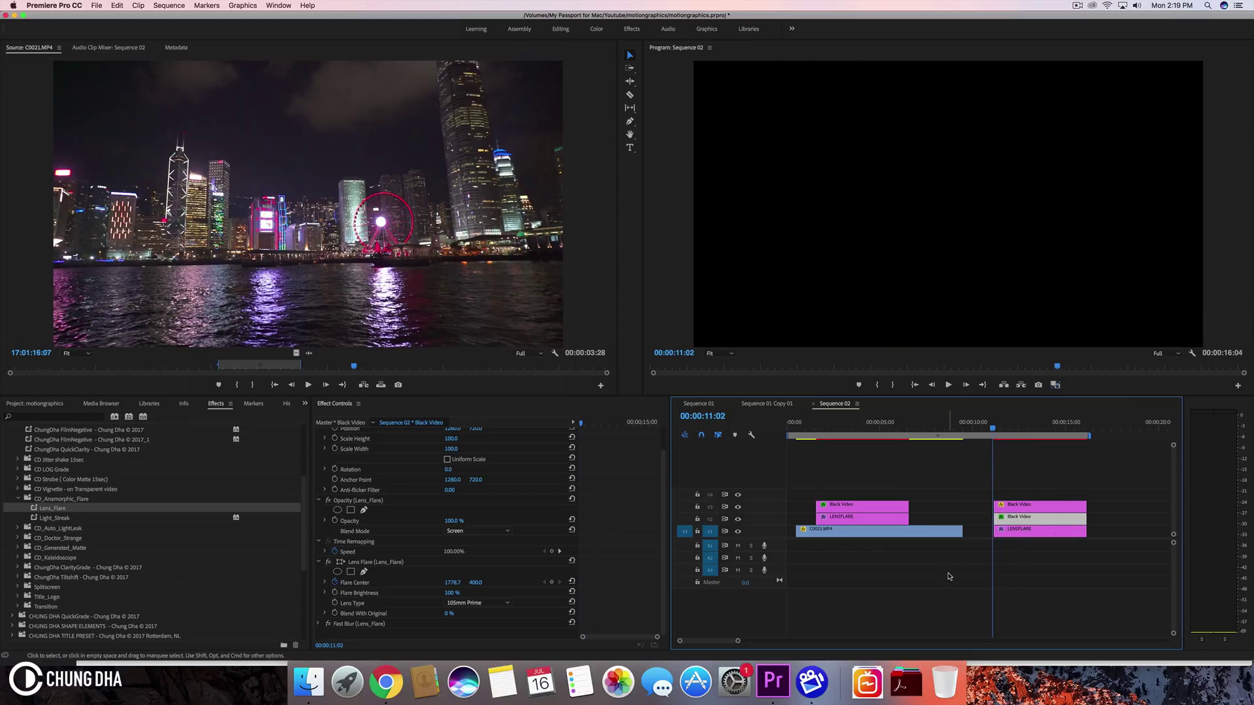
left_click(1026, 529)
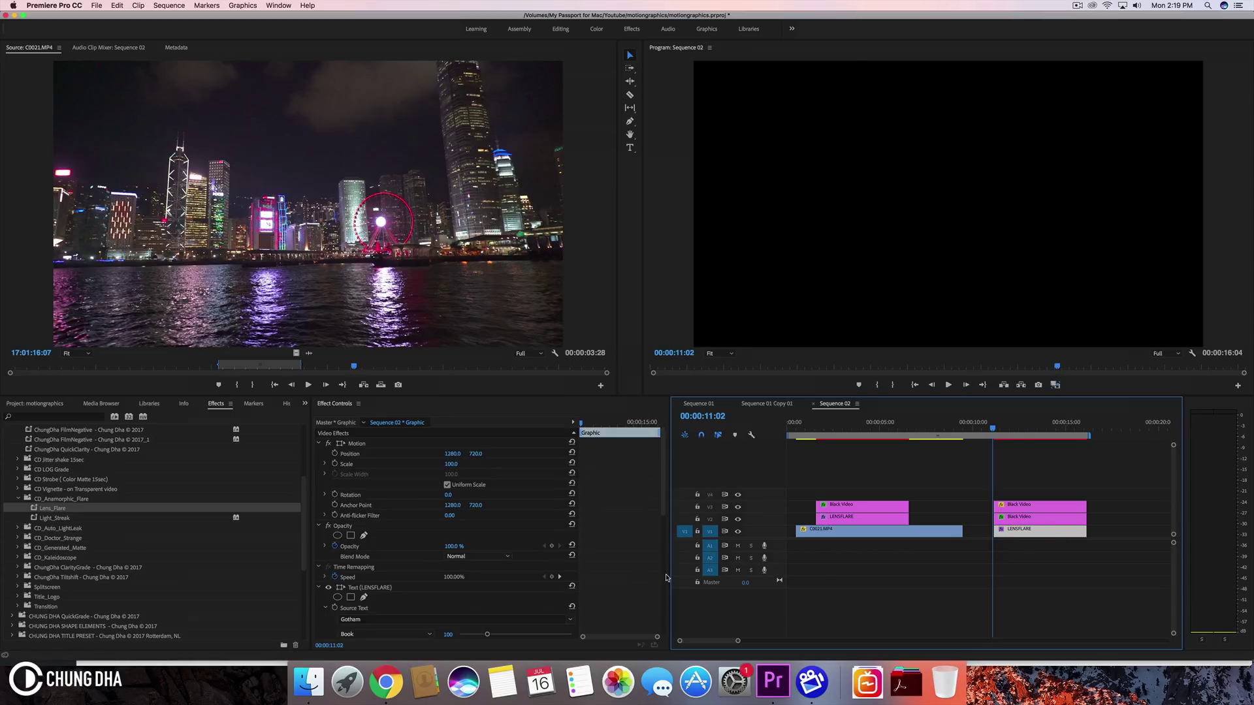
scroll(663, 562, "down", 2)
scroll(666, 578, "down", 3)
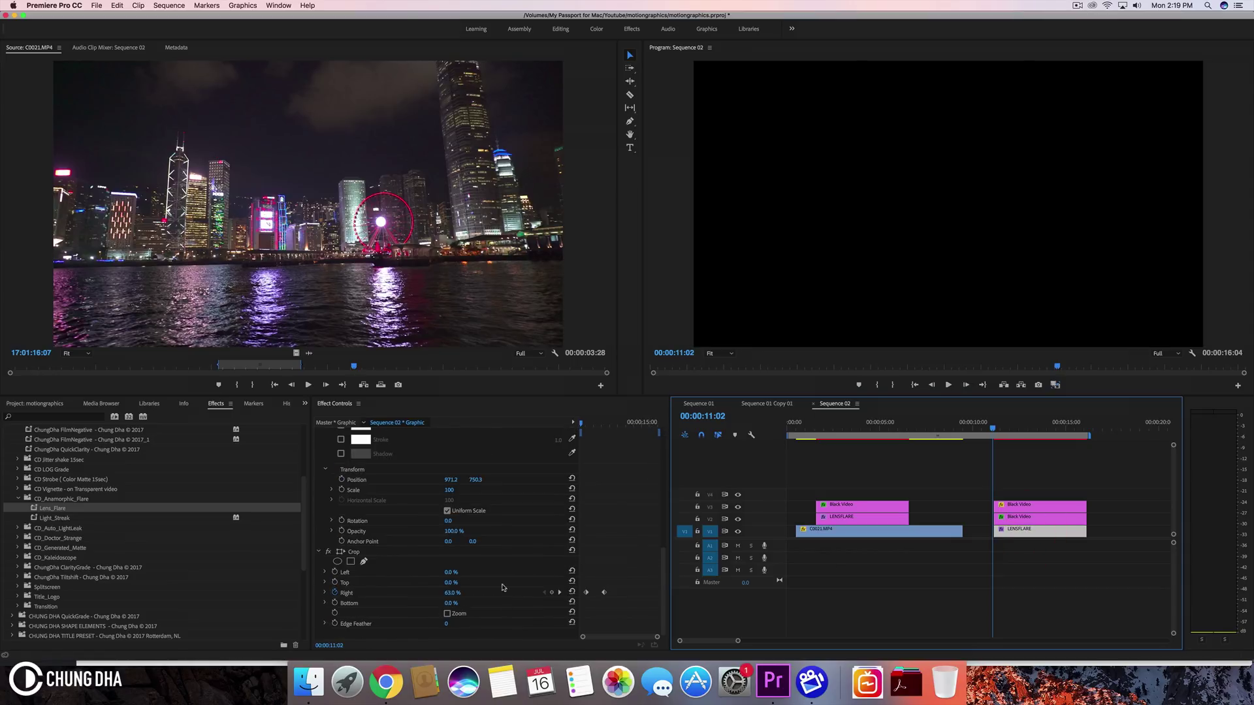
left_click_drag(620, 583, 572, 613)
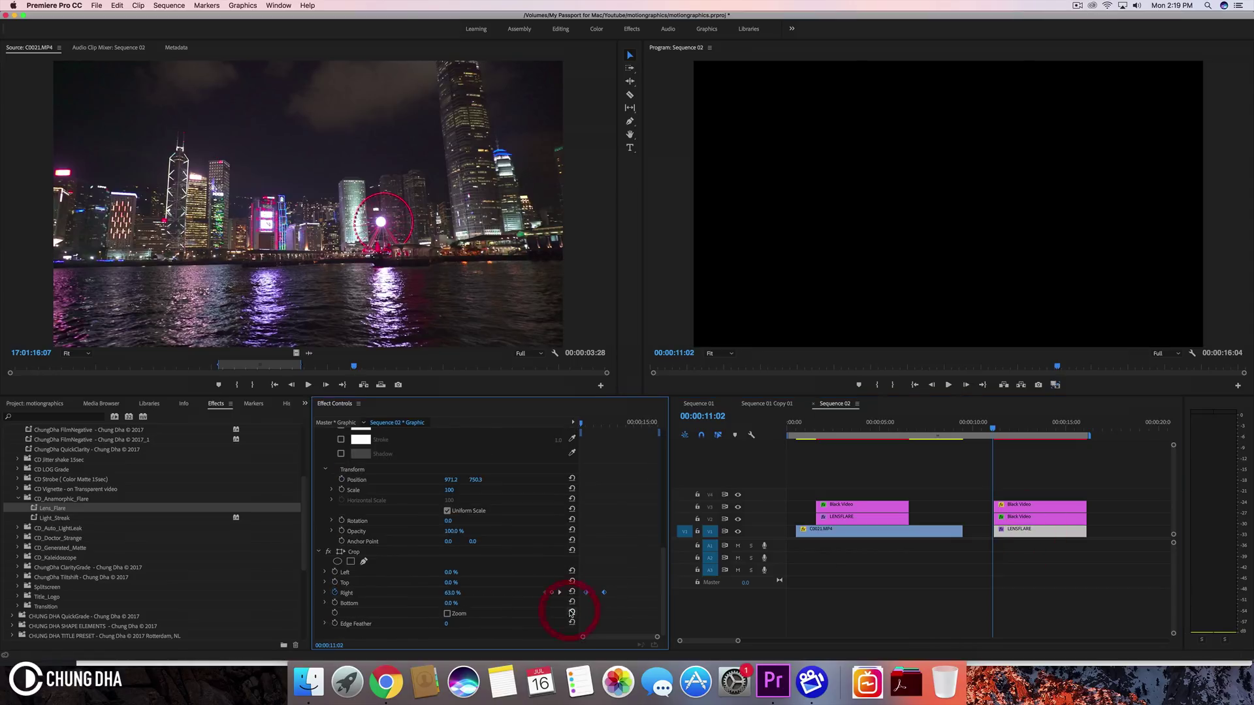
key("BackSpace")
At 00:00:11:04, place the V2 clip's Flare Center just before the title's first letter, at about 775, 709
mouse_move(993, 431)
left_mouse_down()
mouse_move(1013, 431)
mouse_move(967, 431)
mouse_move(994, 431)
left_mouse_up()
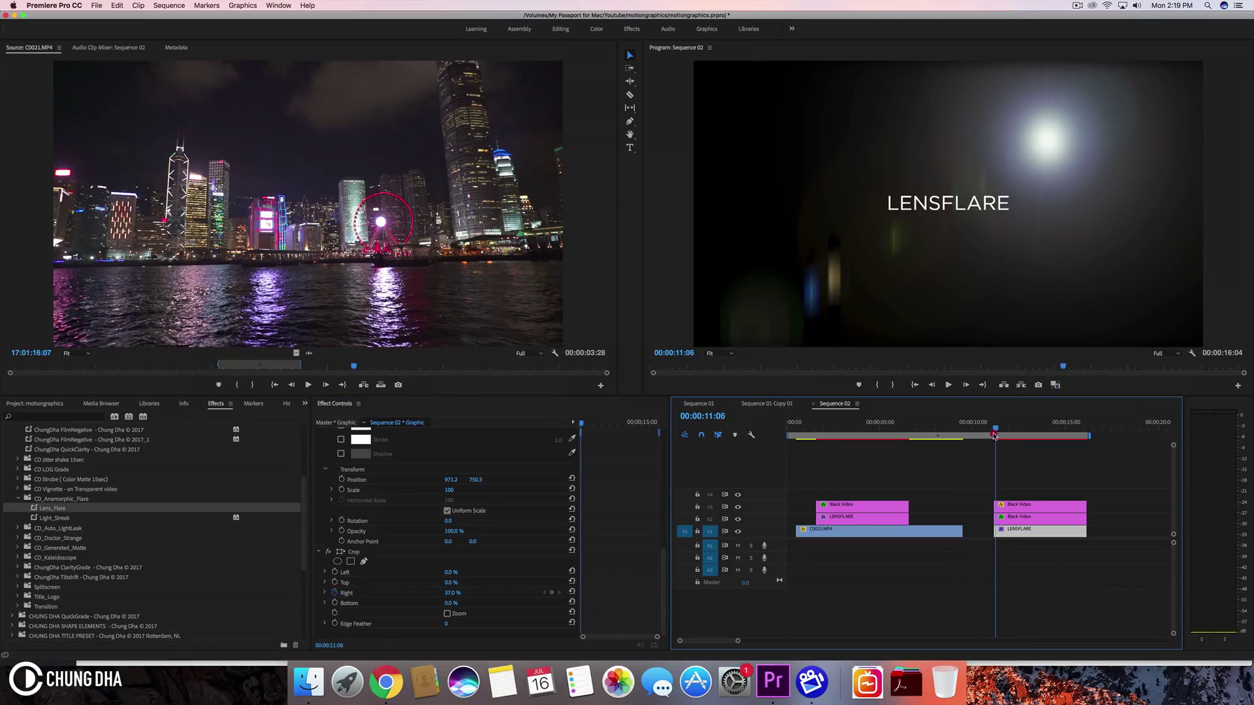
left_click(1038, 516)
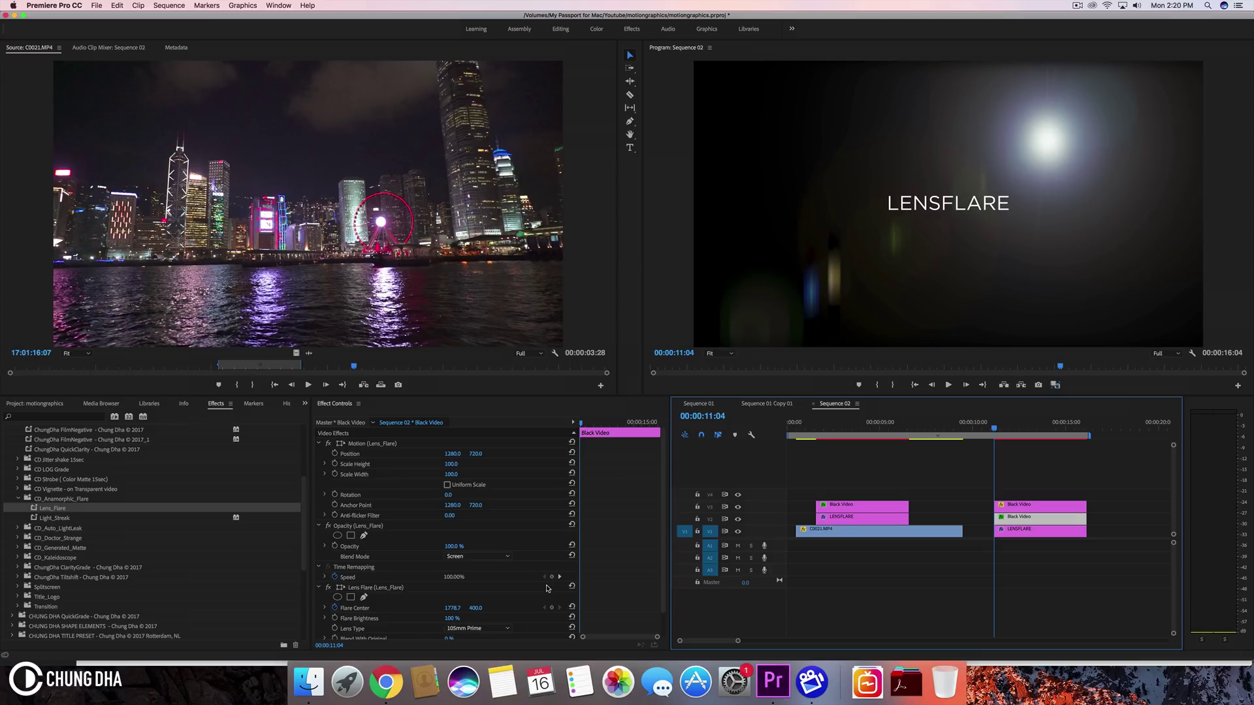
left_click(354, 609)
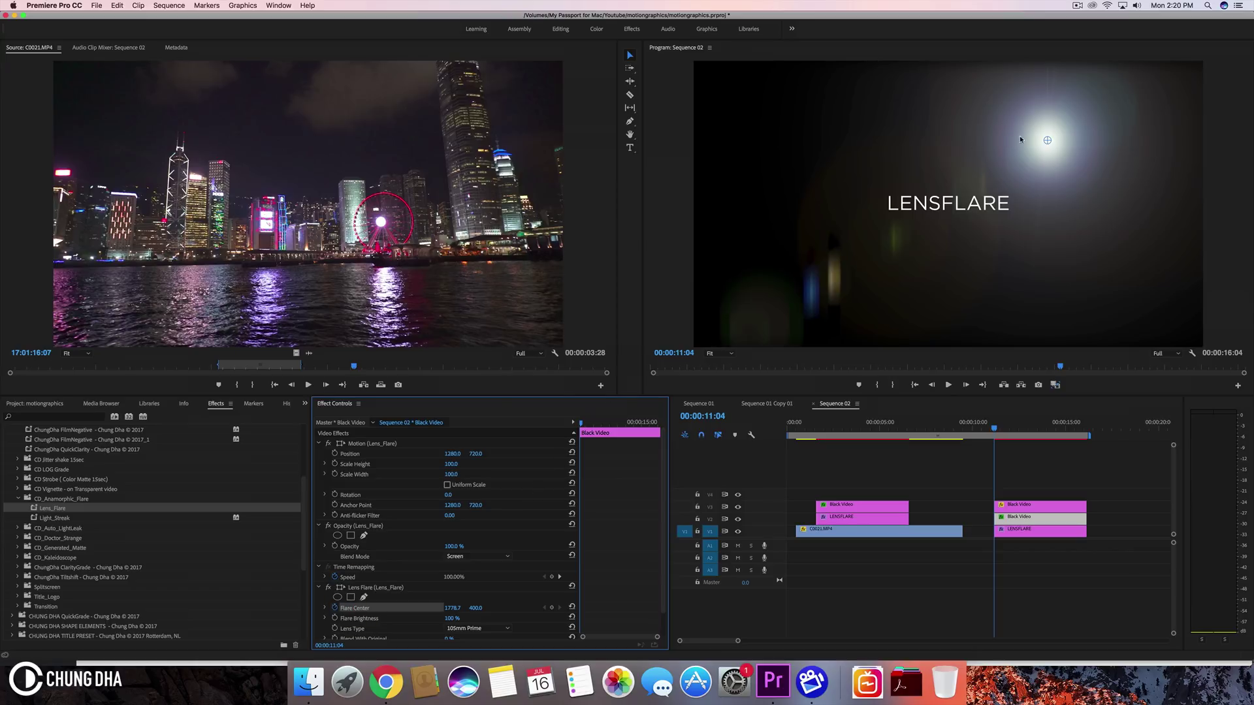
left_click_drag(1048, 141, 847, 203)
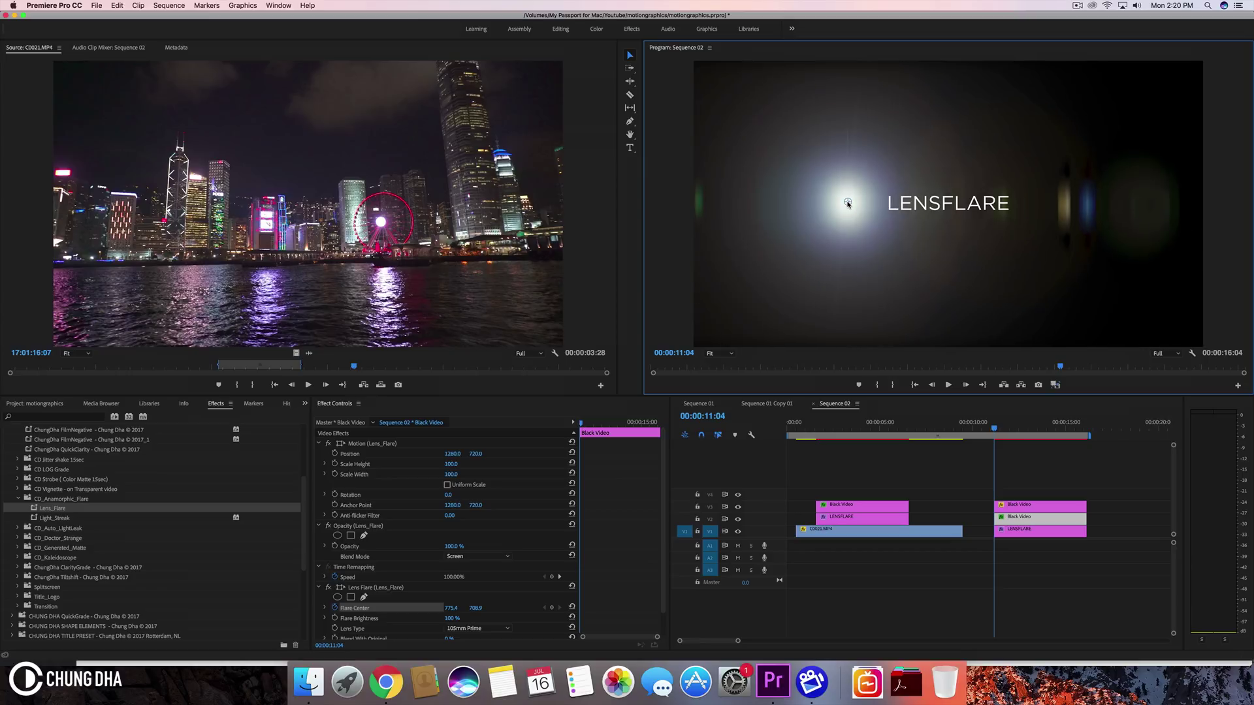
left_click(848, 203)
scroll(633, 543, "down", 2)
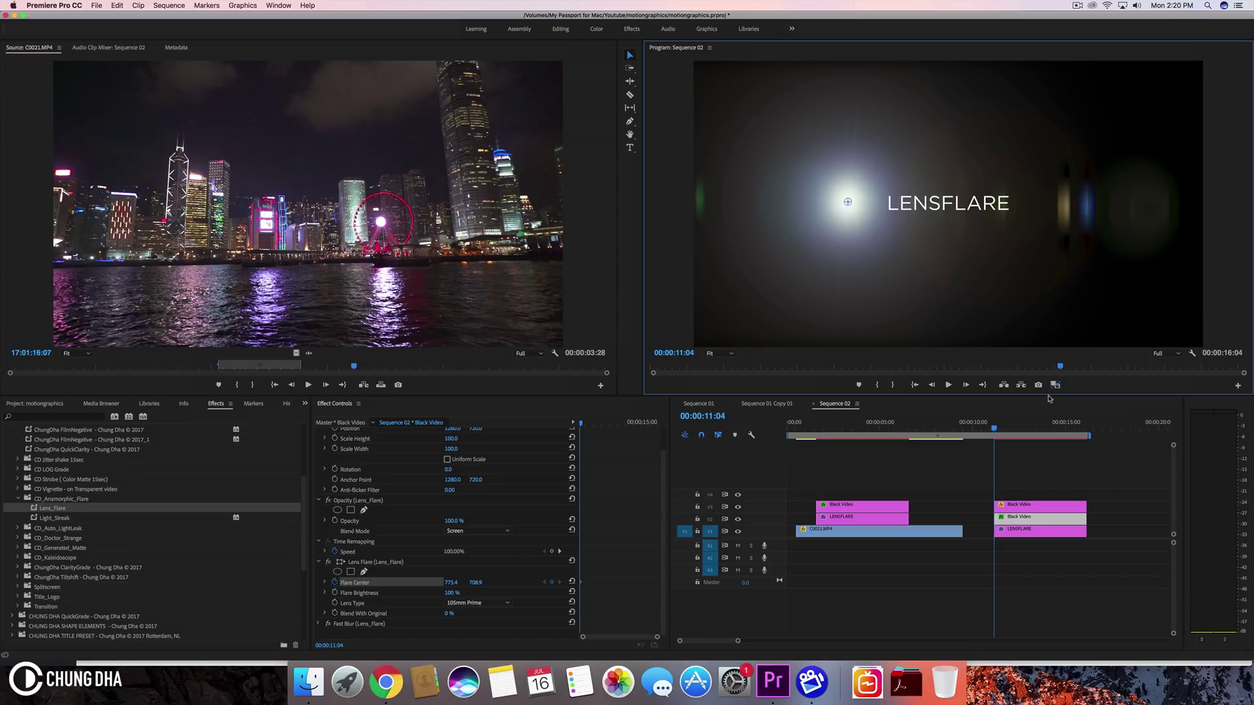
At 00:00:13:09, move the Flare Center horizontally past the title's end to about 1762 and scrub through the sweep
left_click_drag(1007, 424, 1036, 426)
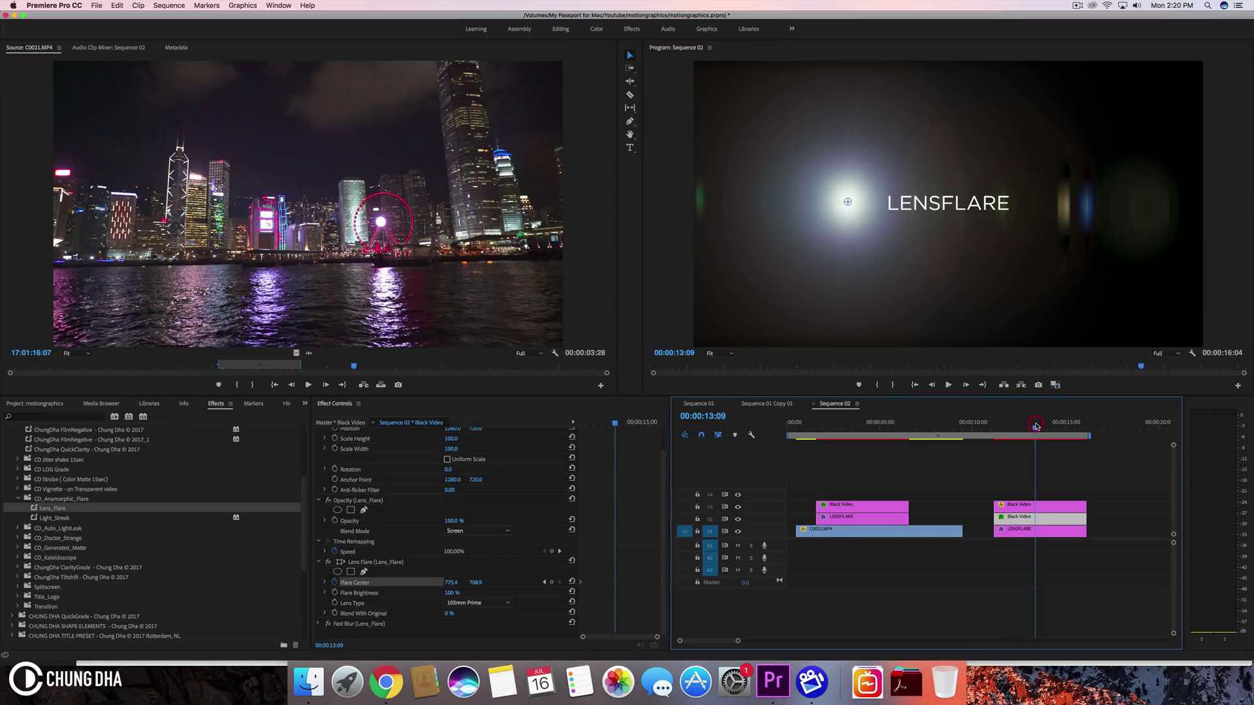
left_click_drag(450, 582, 1095, 582)
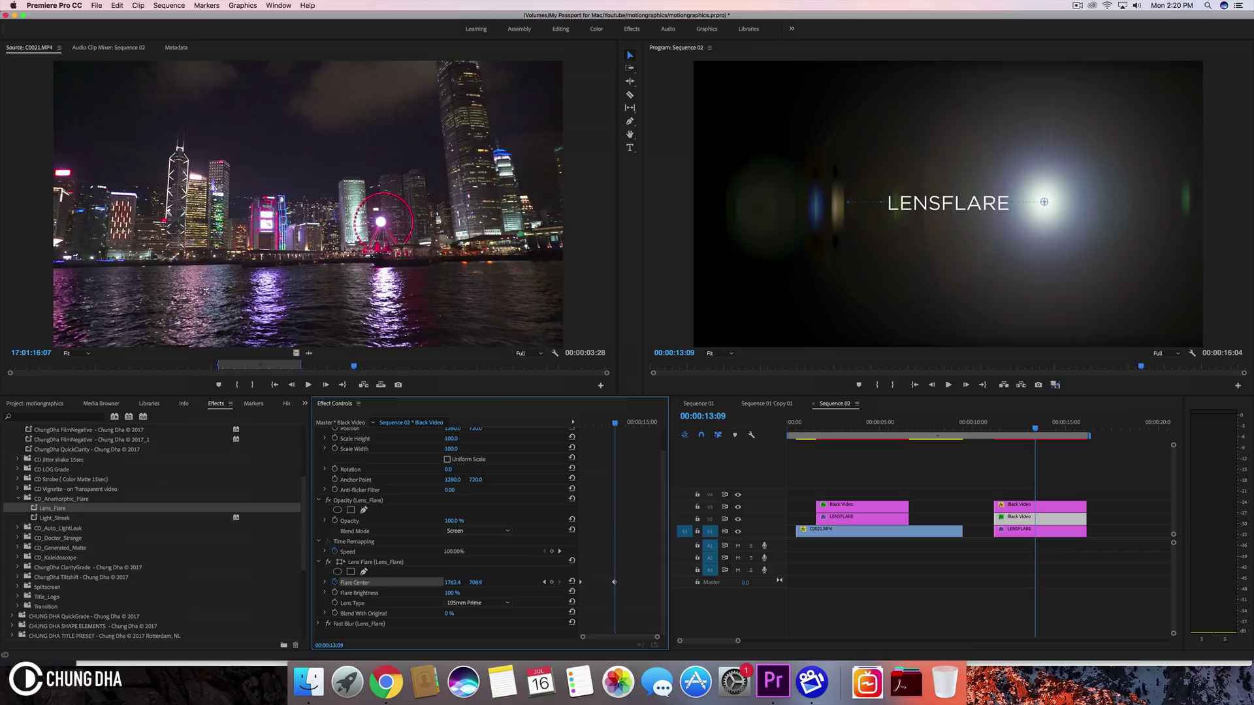
left_click_drag(986, 425, 1040, 426)
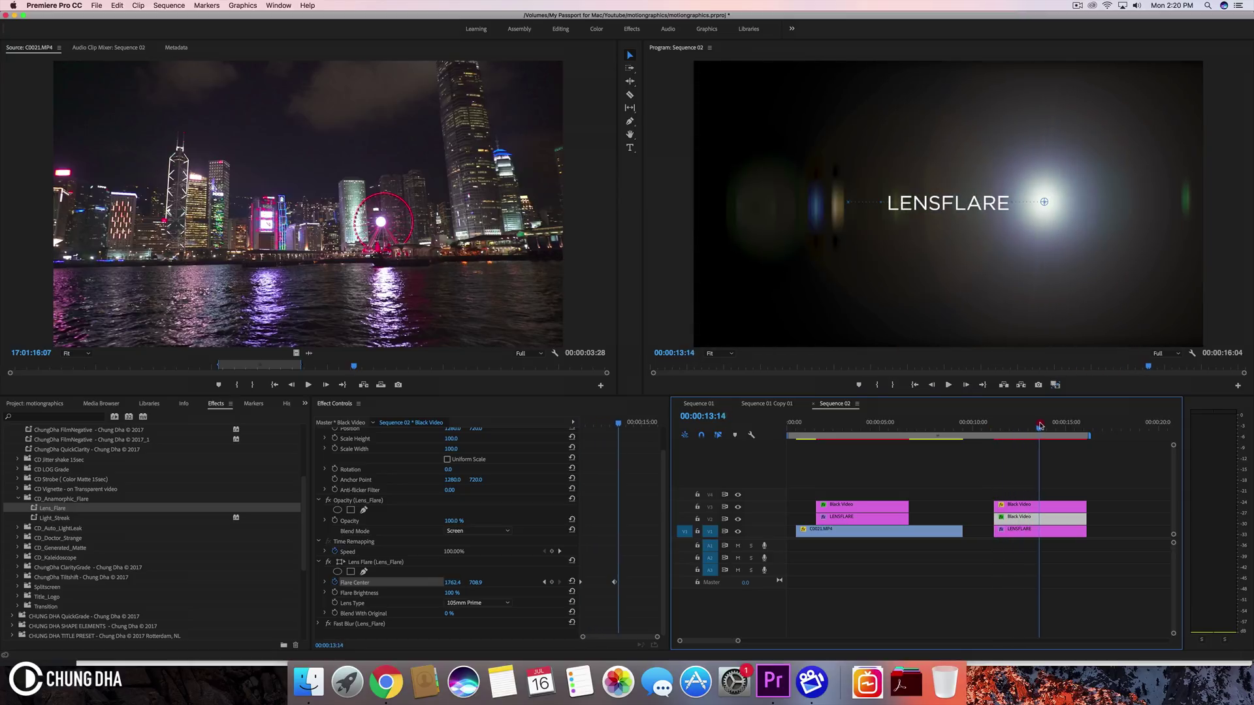
Shift the second Flare Center keyframe to 00:00:13:04, two seconds after the first, and play back the flare sweep
left_click_drag(596, 425, 517, 424)
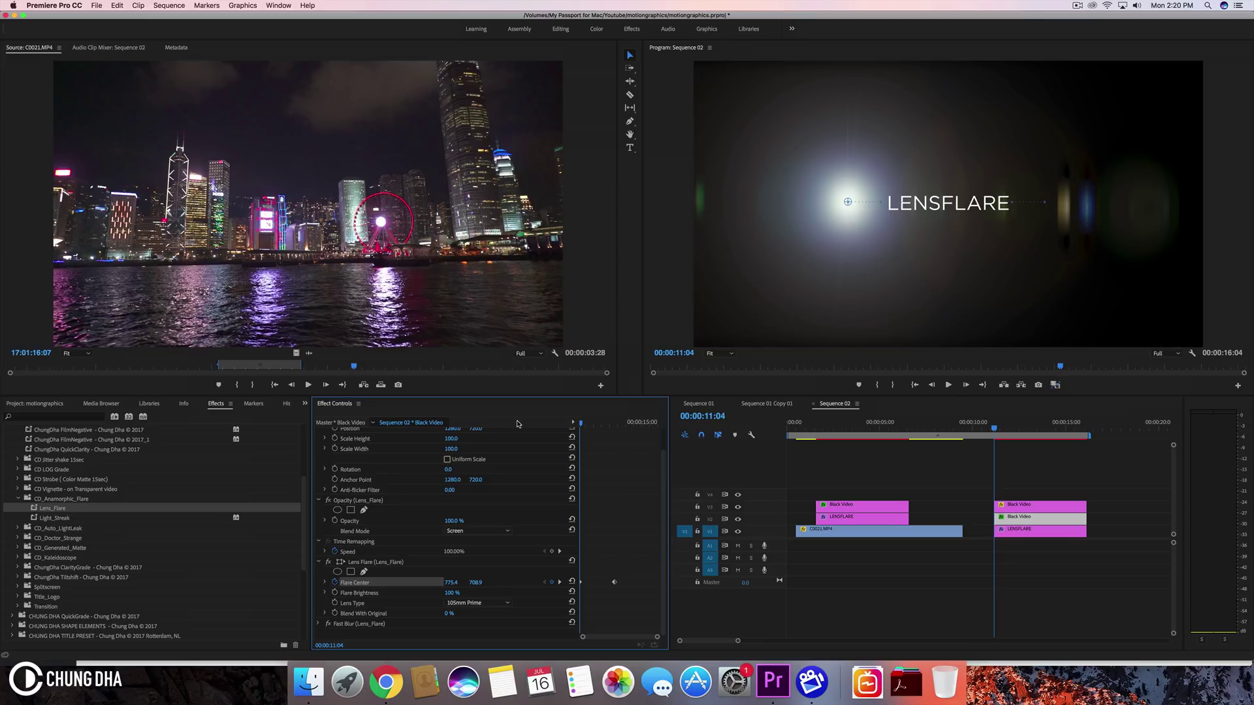
key("shift+Right")
key("shift+Right")
key("shift+Right")
key("shift+Right")
key("shift+Right")
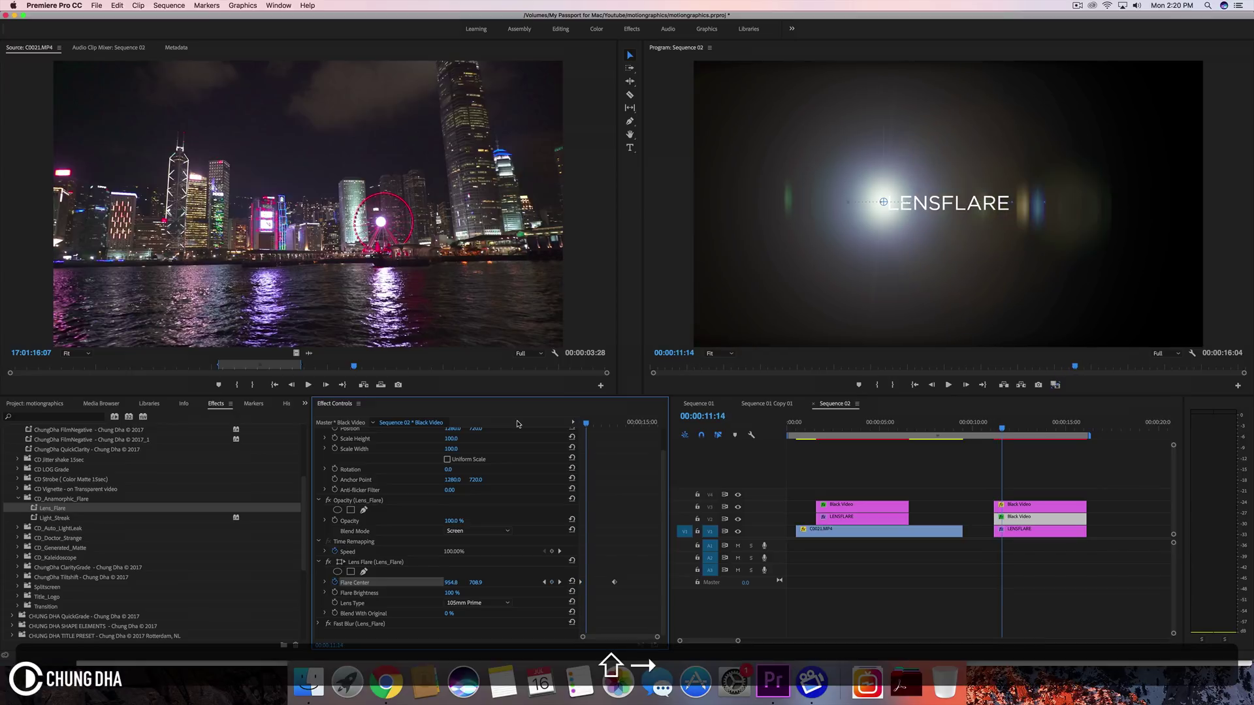
key("shift+Right")
key("shift+Right")
key("shift+Right")
key("shift+Right")
key("shift+Right")
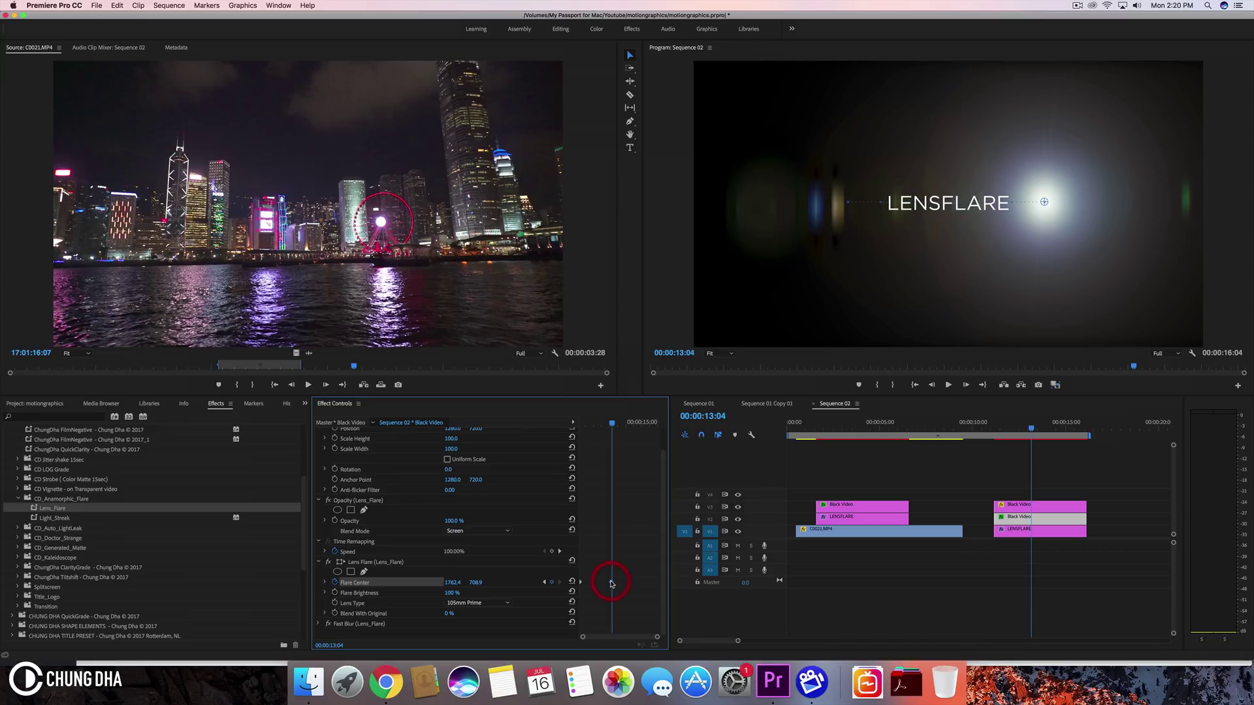
left_click(993, 421)
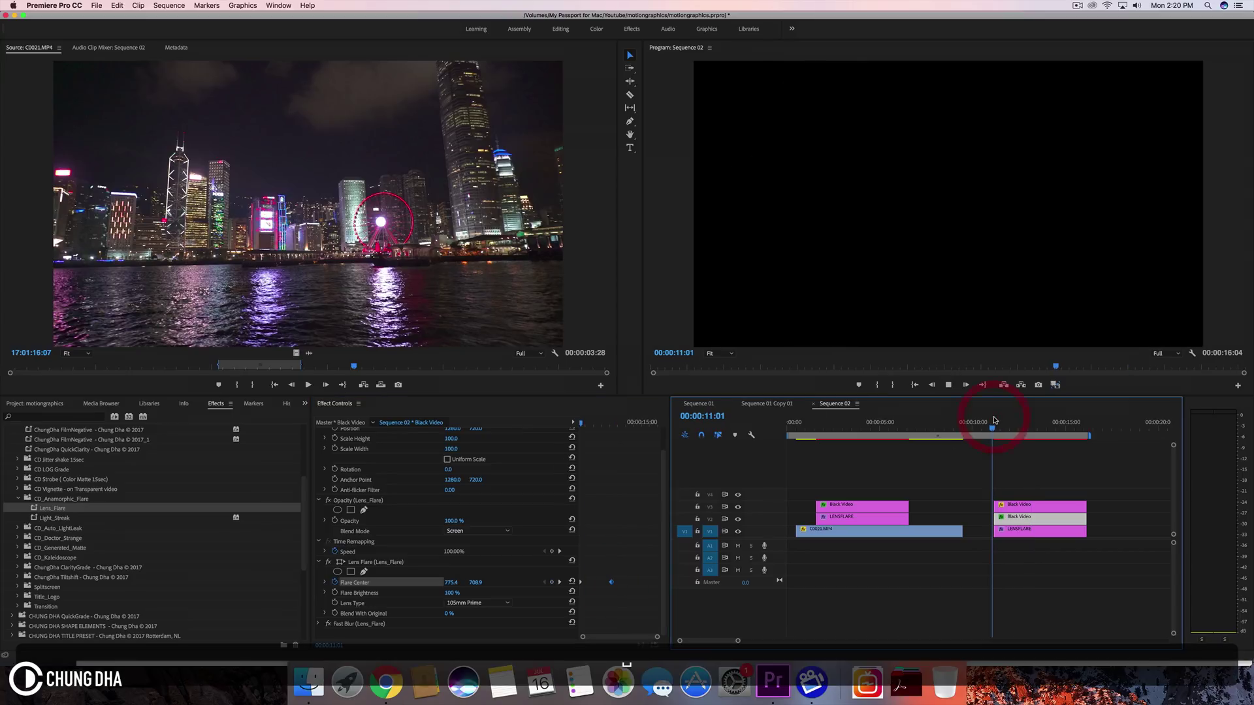
key("space")
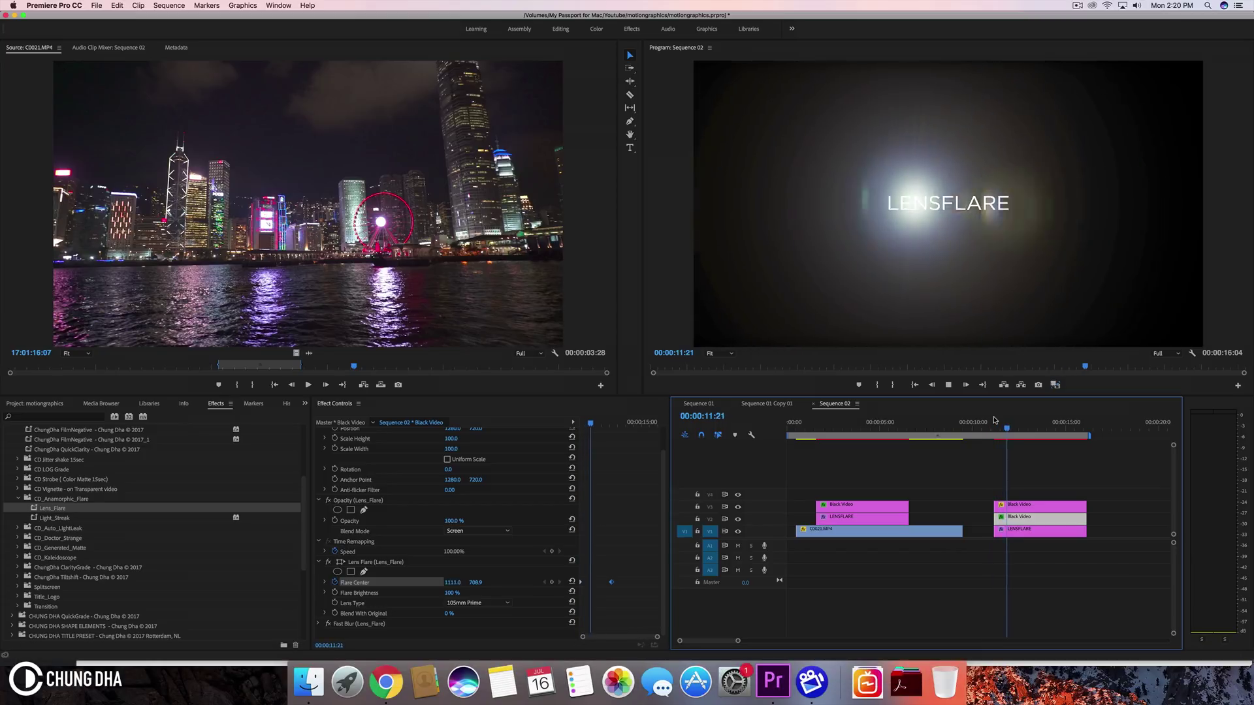
Add Flare Brightness keyframes of 100% at 00:00:11:15 and 00:00:12:20 on the V2 Black Video clip
left_click_drag(986, 424, 1004, 433)
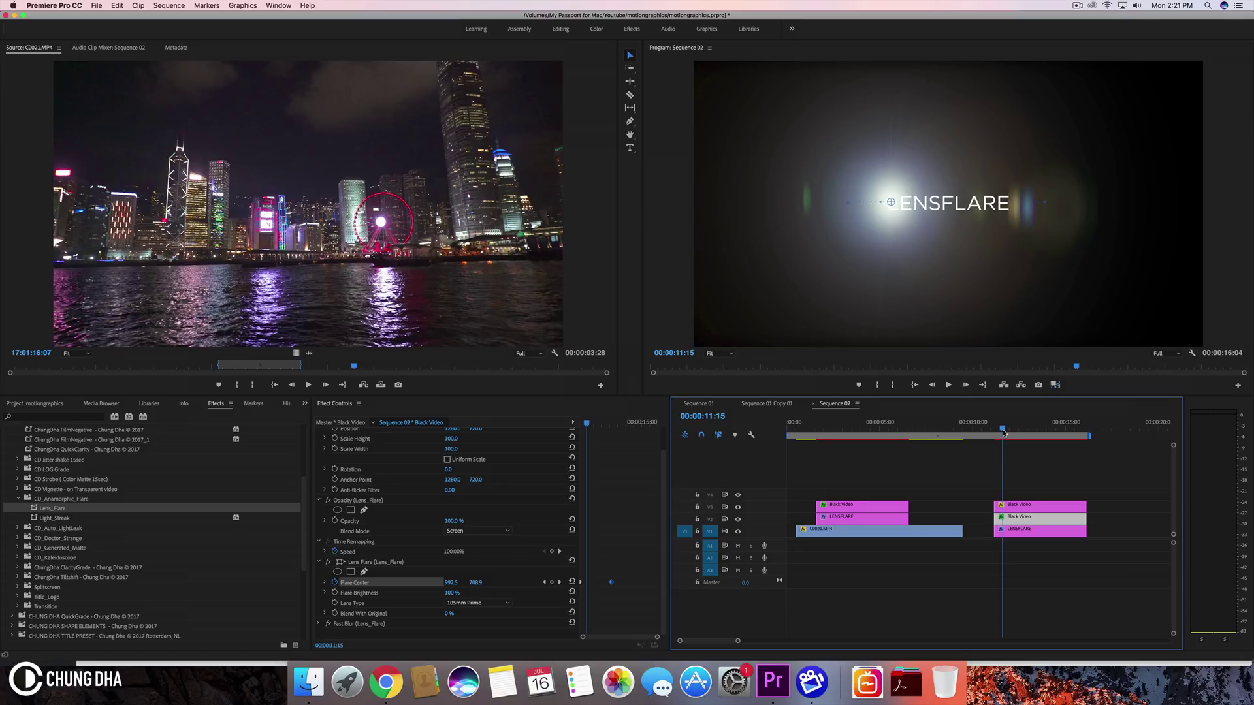
left_click_drag(1003, 432, 1006, 430)
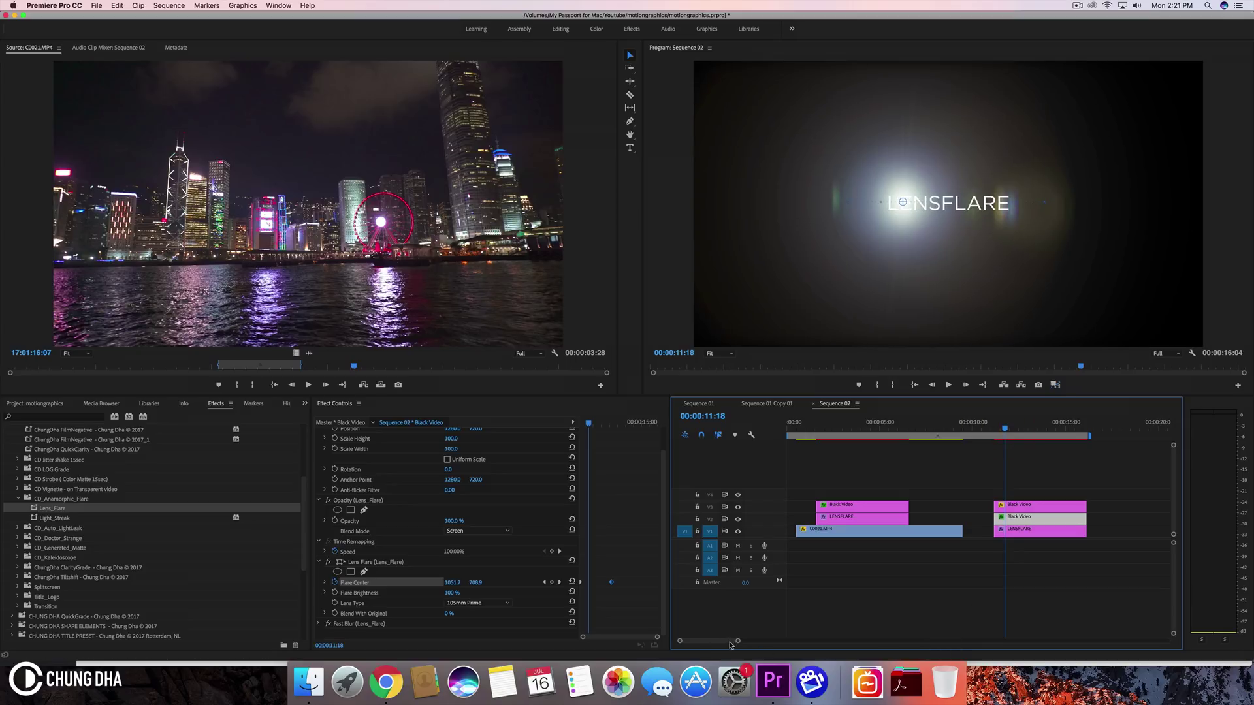
left_click_drag(739, 643, 694, 643)
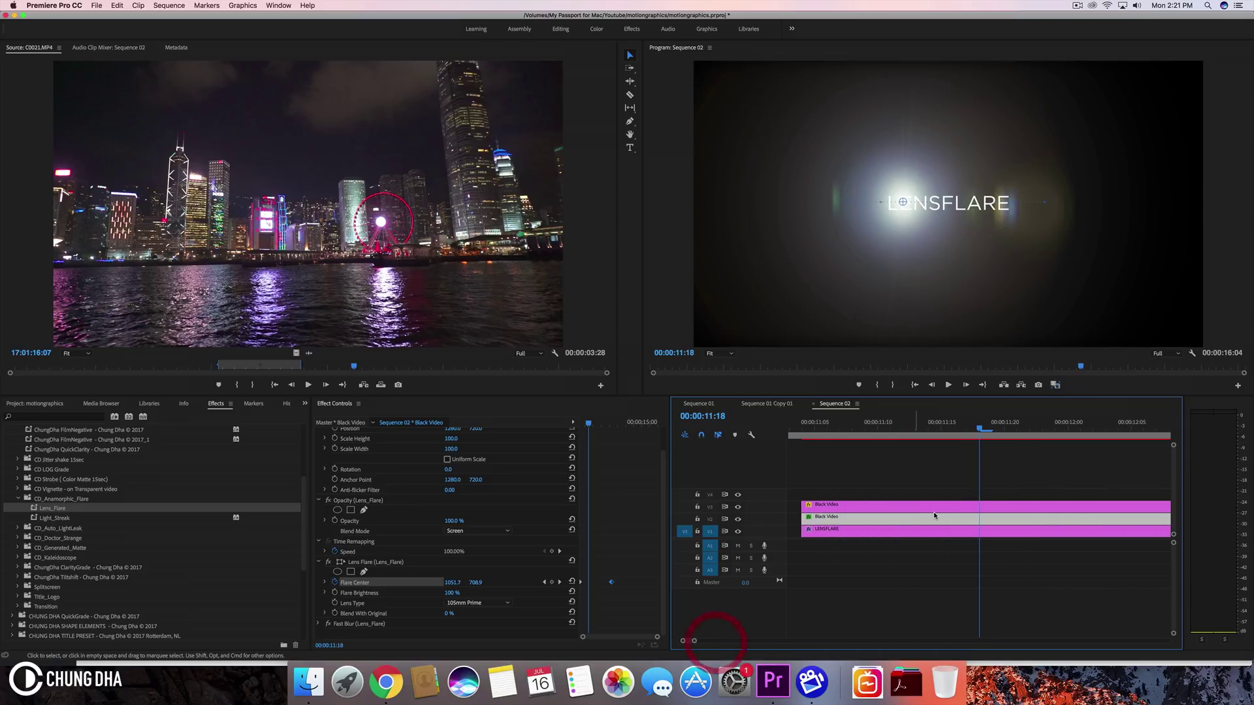
left_click_drag(988, 423, 940, 427)
left_click(461, 648)
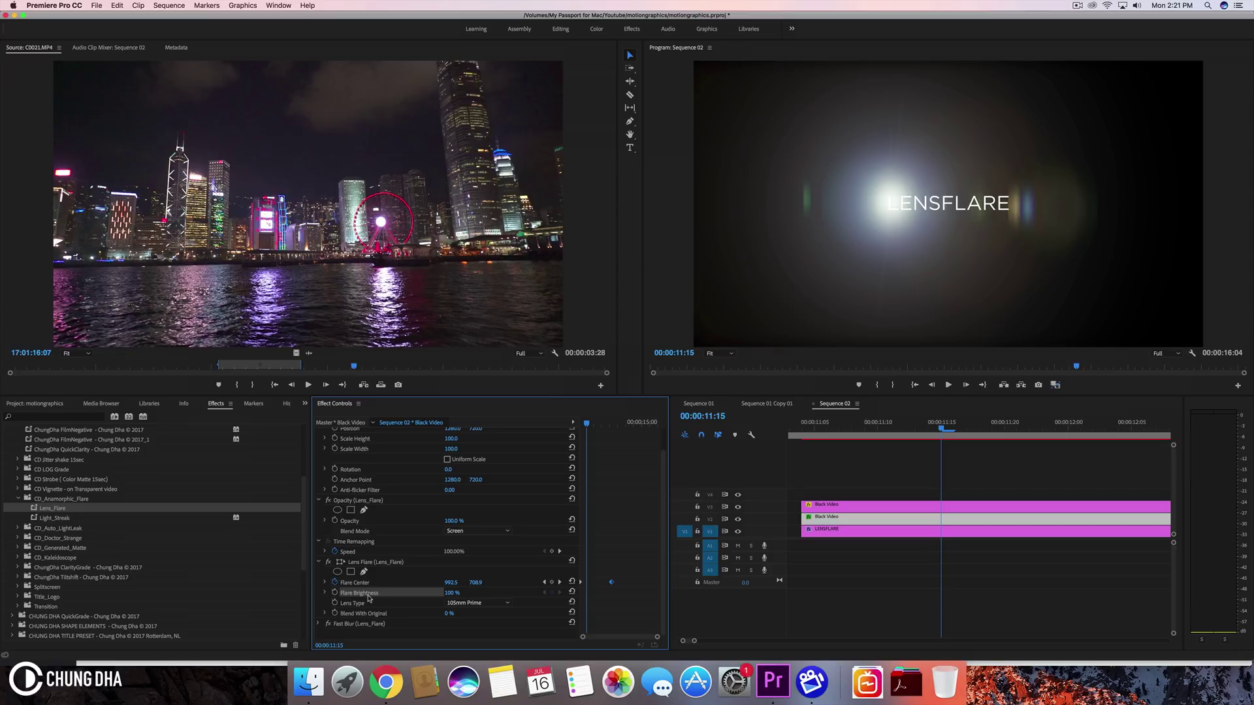
left_click(335, 593)
left_click_drag(942, 424, 1159, 427)
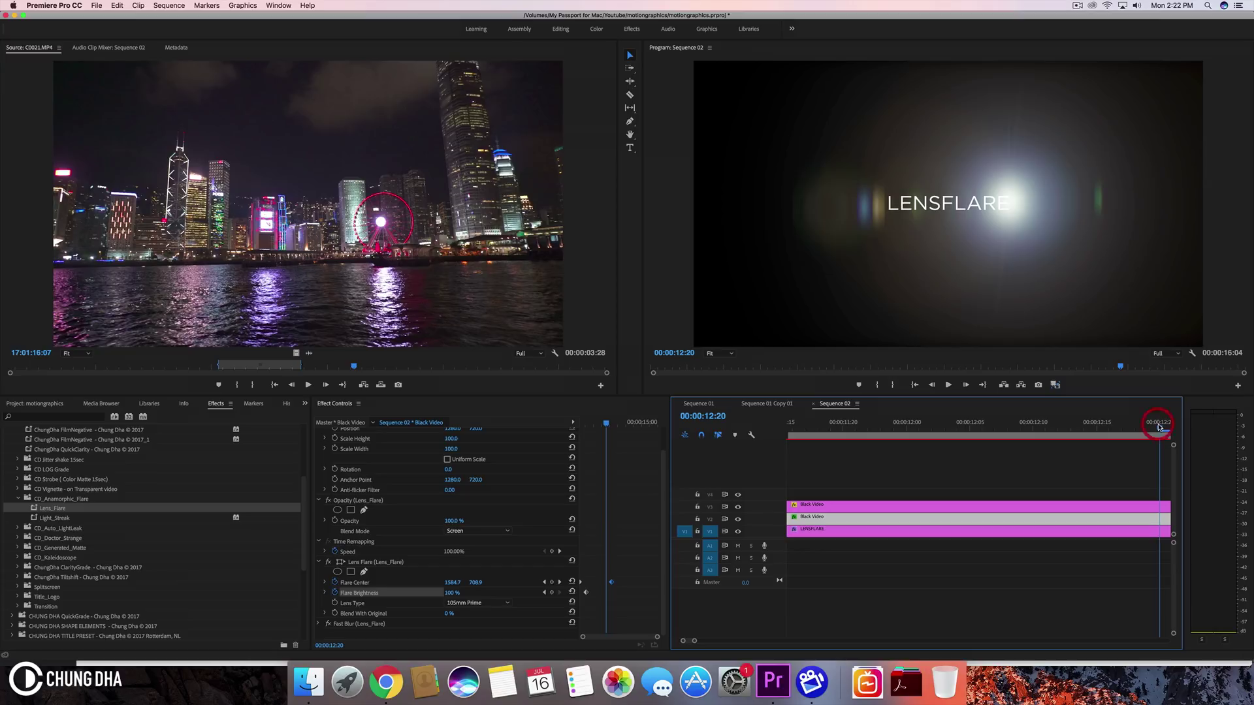
left_click(553, 593)
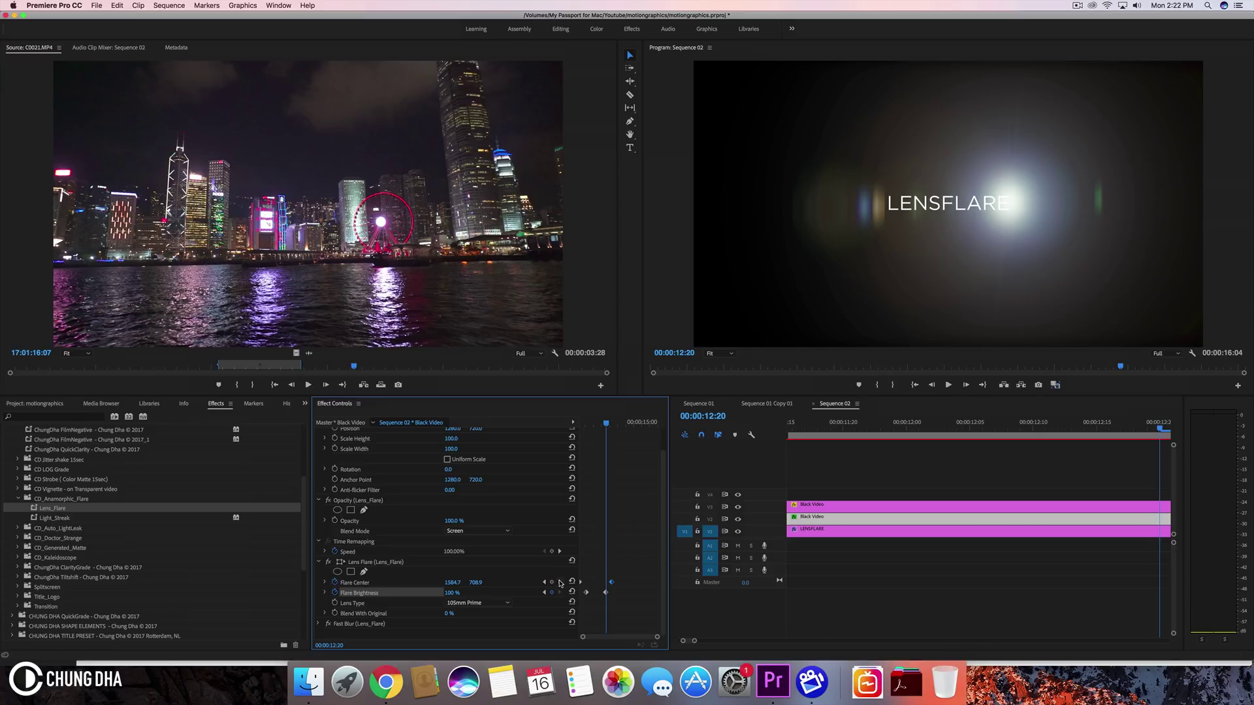
Set the Flare Brightness to 0% at the final Flare Center keyframe, 00:00:13:04, and apply Ease In to the new brightness keyframe
left_click(560, 581)
left_click(460, 594)
type("0")
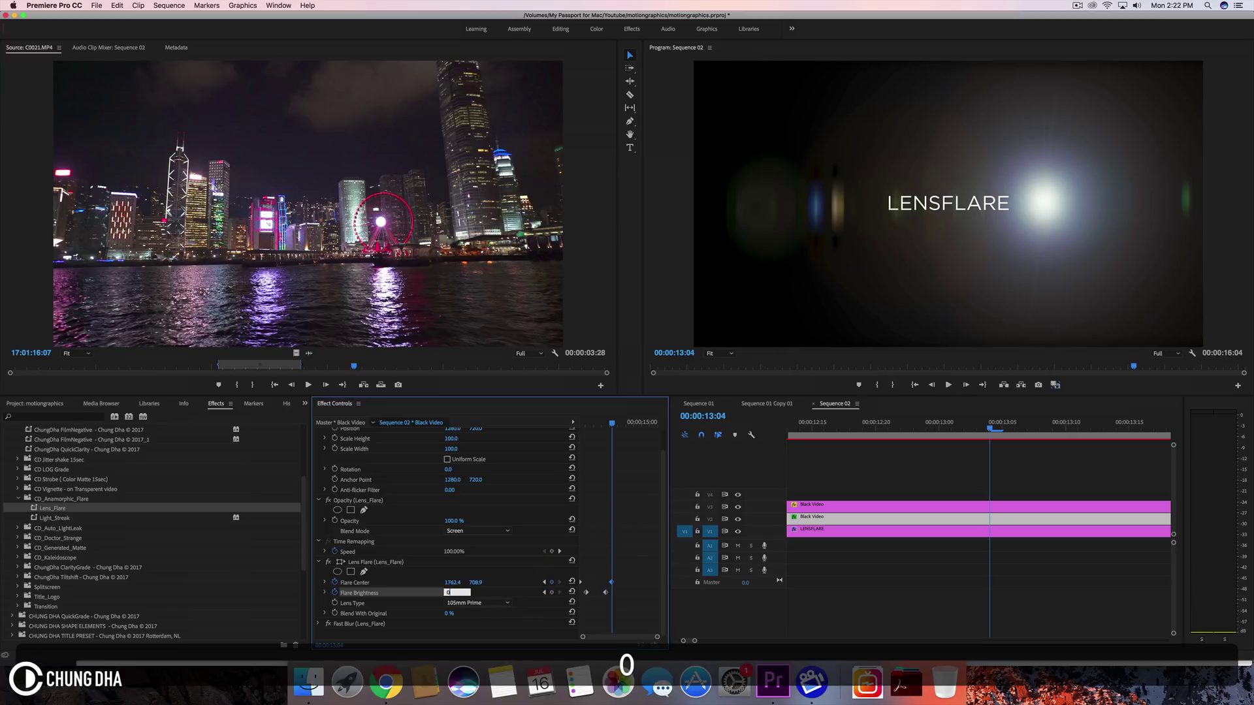
key("Return")
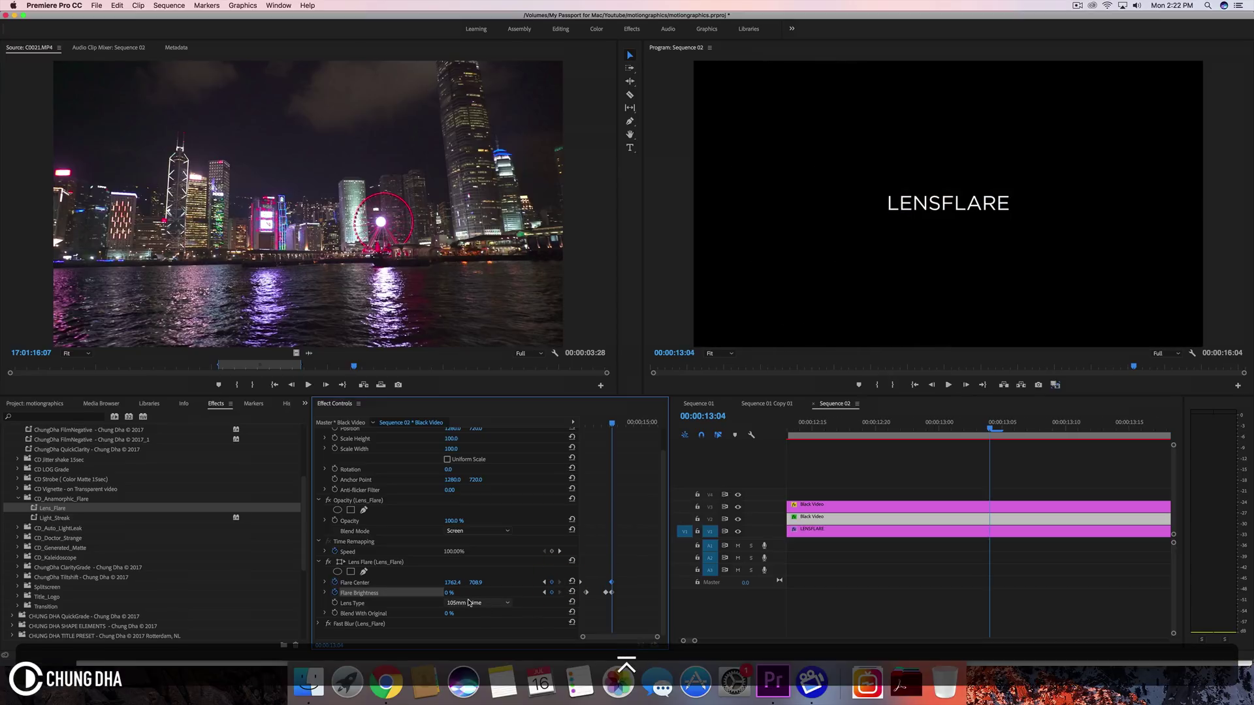
right_click(612, 594)
left_click(659, 640)
Set the Flare Brightness to 0% at 00:00:11:04 with Ease In on that keyframe, and play back the animation
left_click_drag(612, 423, 518, 421)
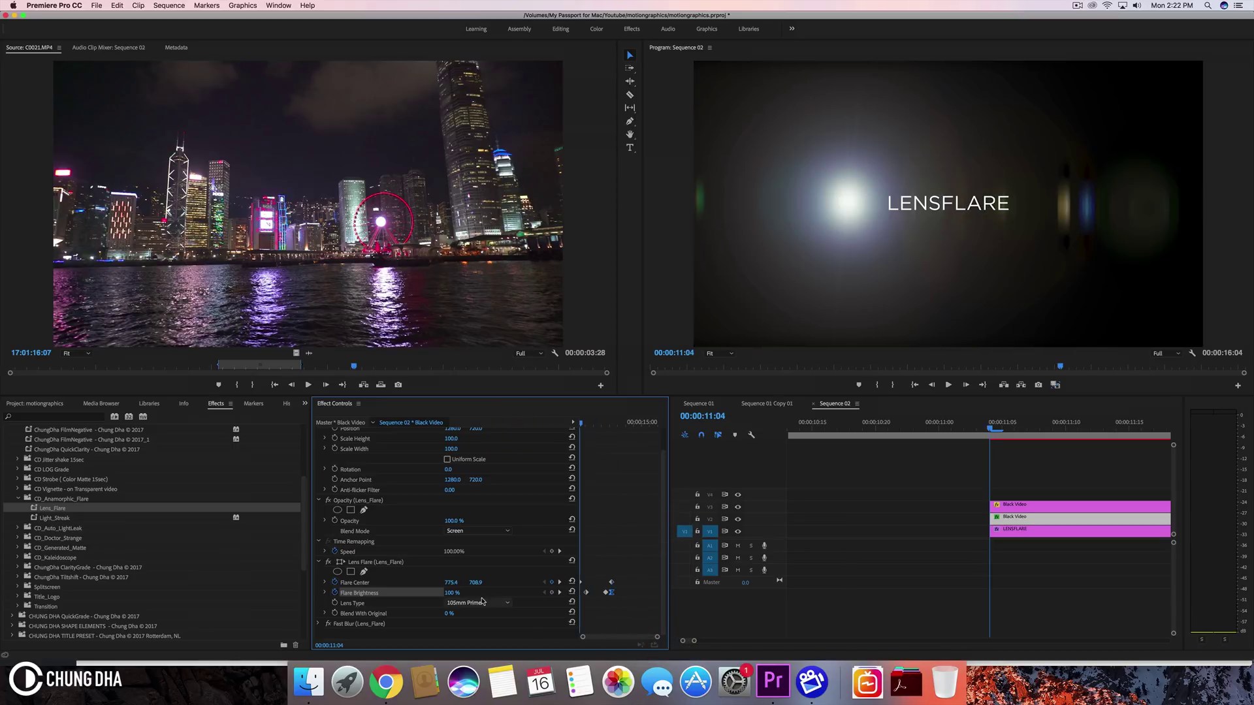
left_click(450, 593)
type("0")
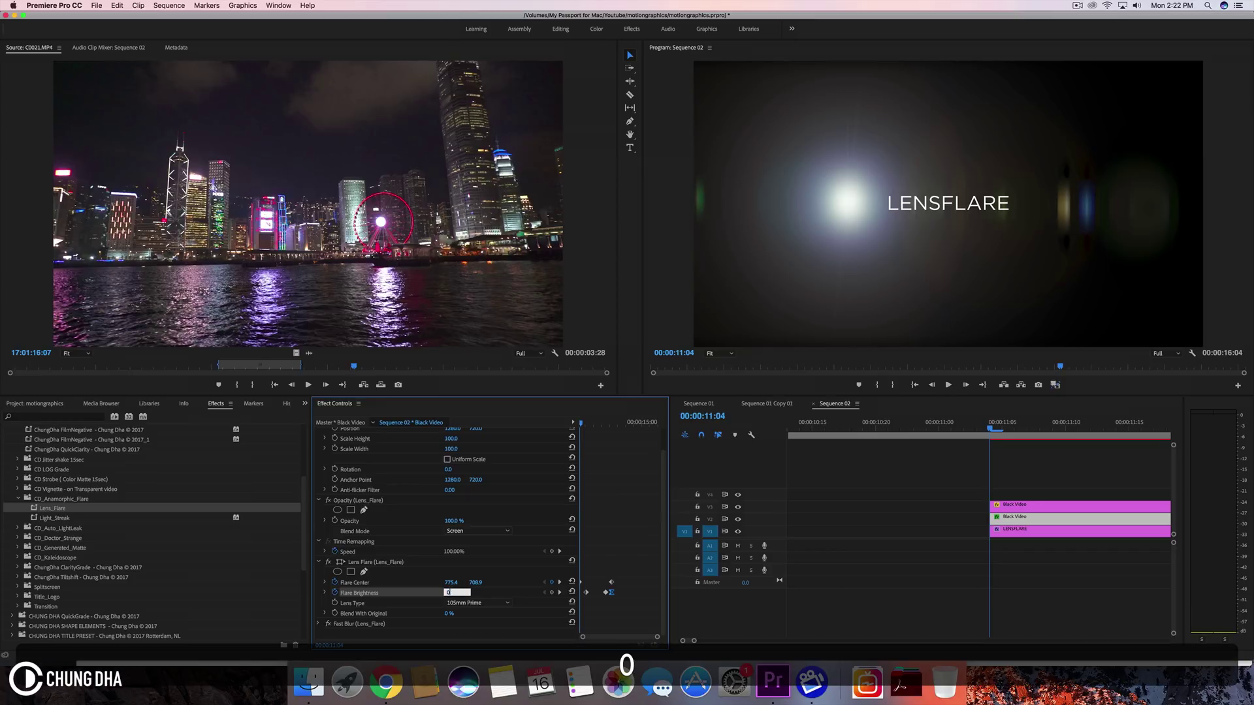
key("Return")
right_click(587, 592)
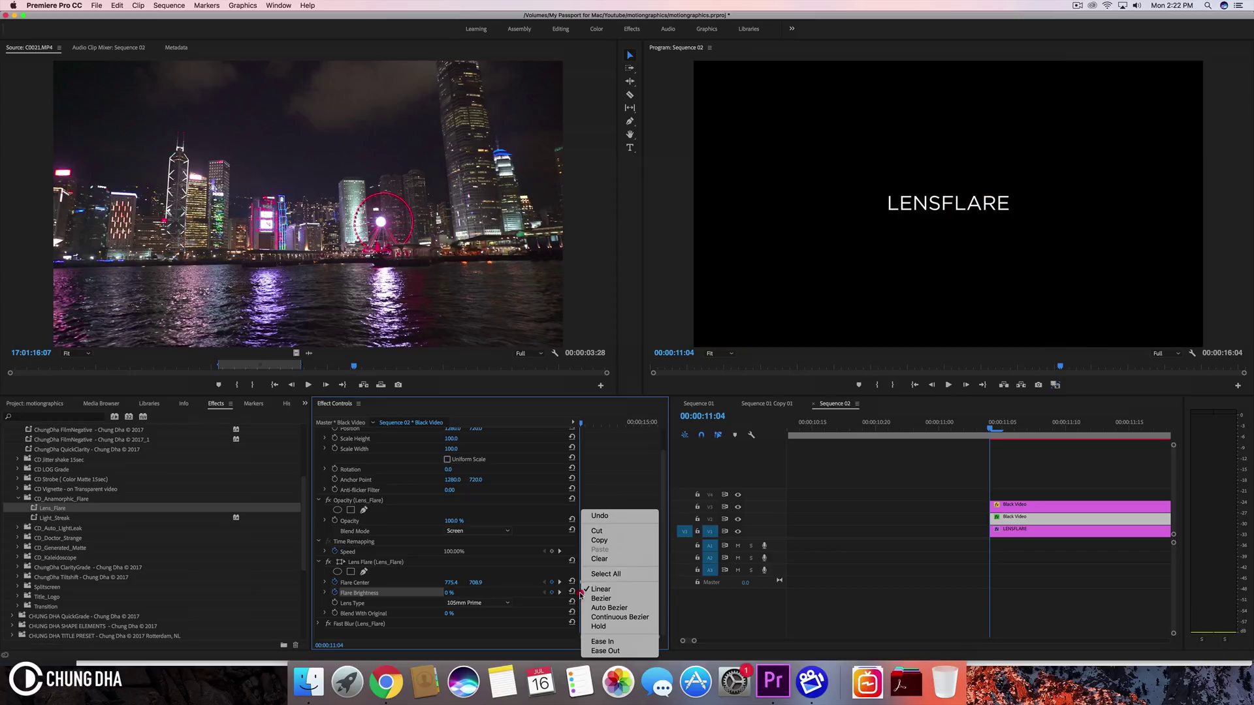
left_click(610, 639)
key("space")
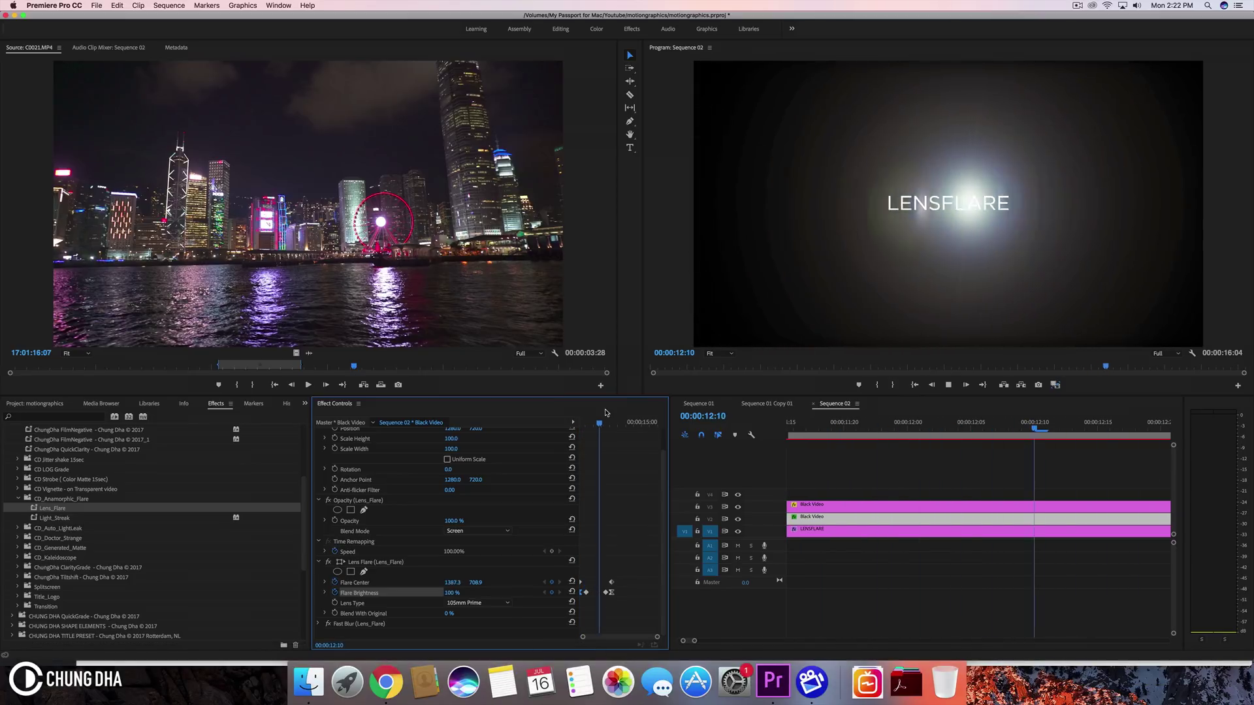
key("space")
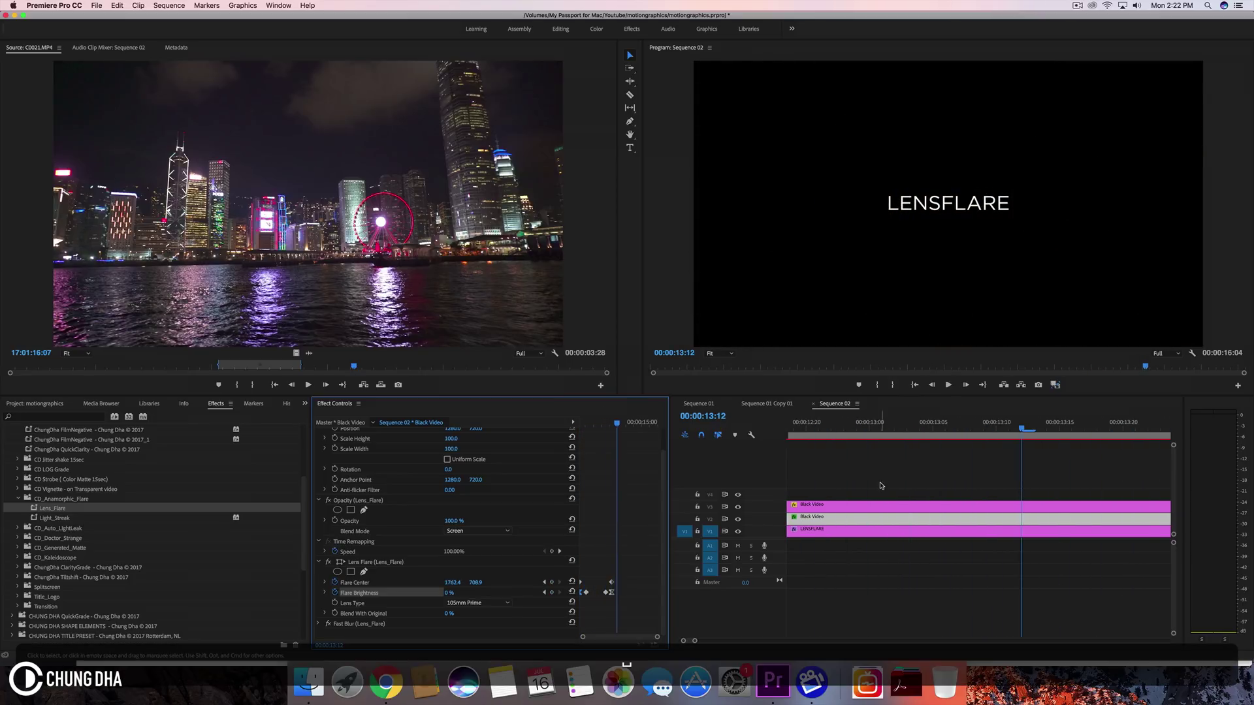
Play back the second LENSFLARE title's flare animation from just before the title starts
left_click_drag(696, 642, 749, 641)
left_click(921, 433)
key("space")
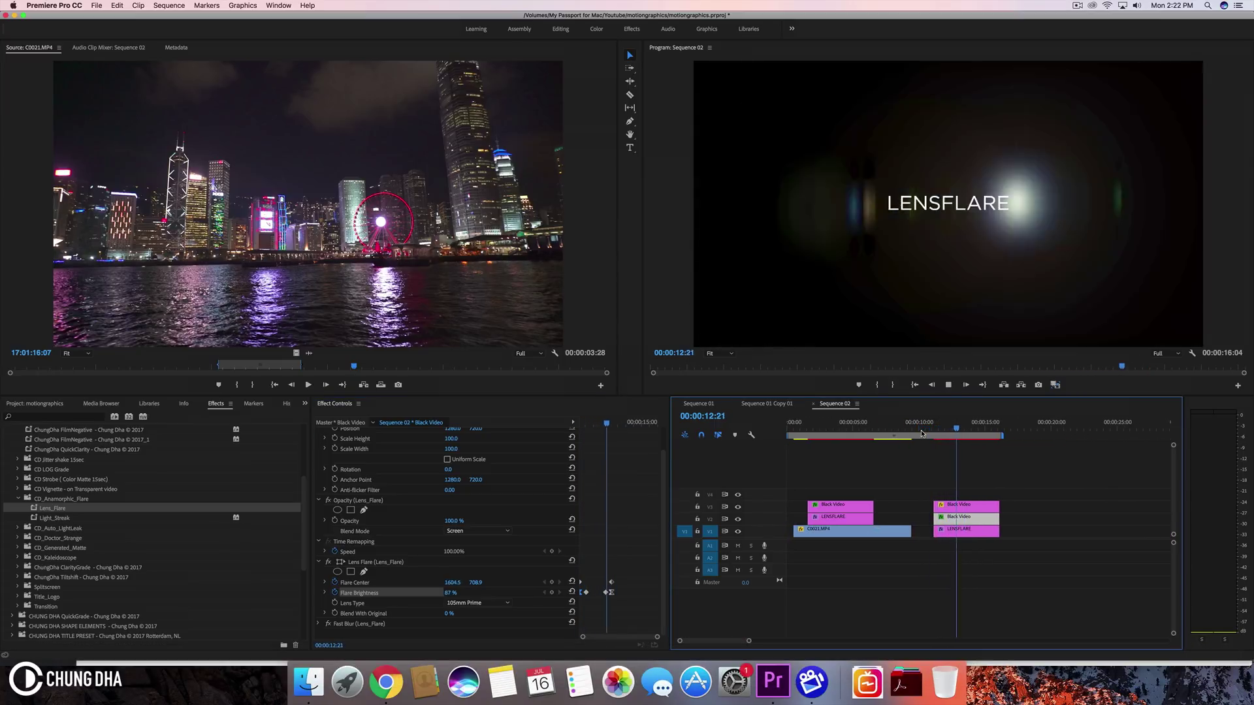
left_click(932, 432)
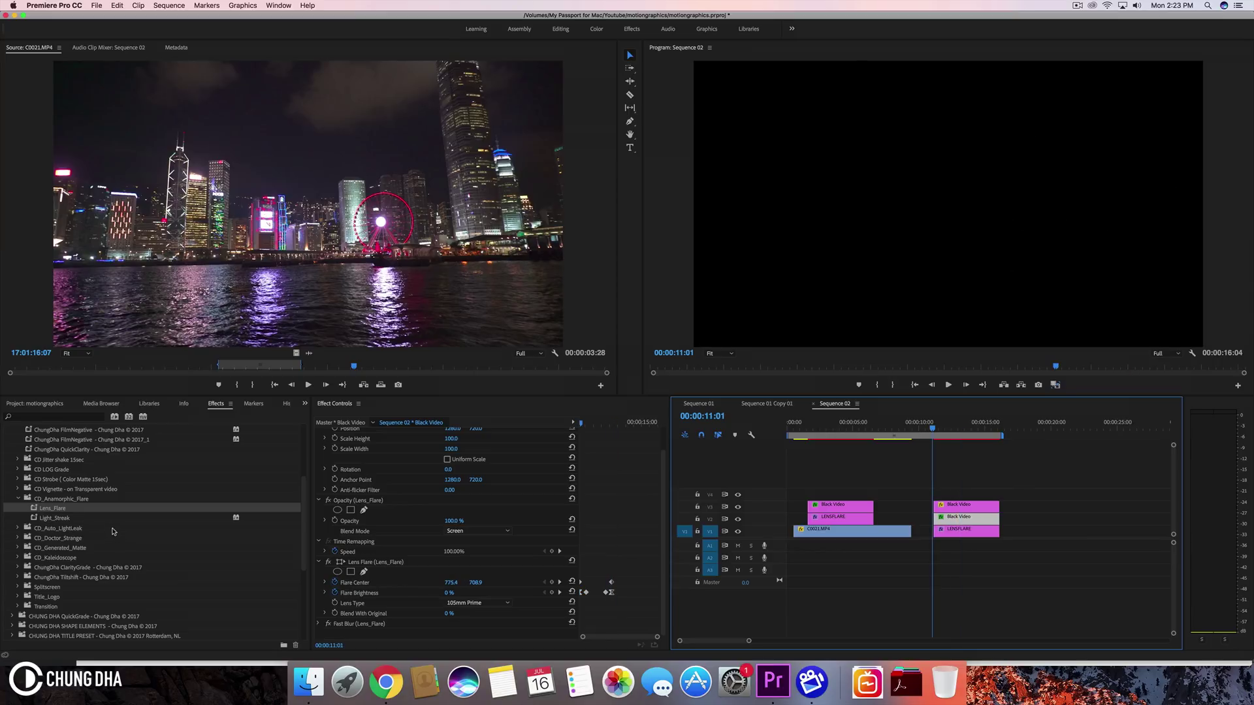
Apply the Light_Streak preset to the V3 Black Video clip above the flare and scrub through the second title
left_click_drag(60, 522, 971, 506)
left_click(944, 431)
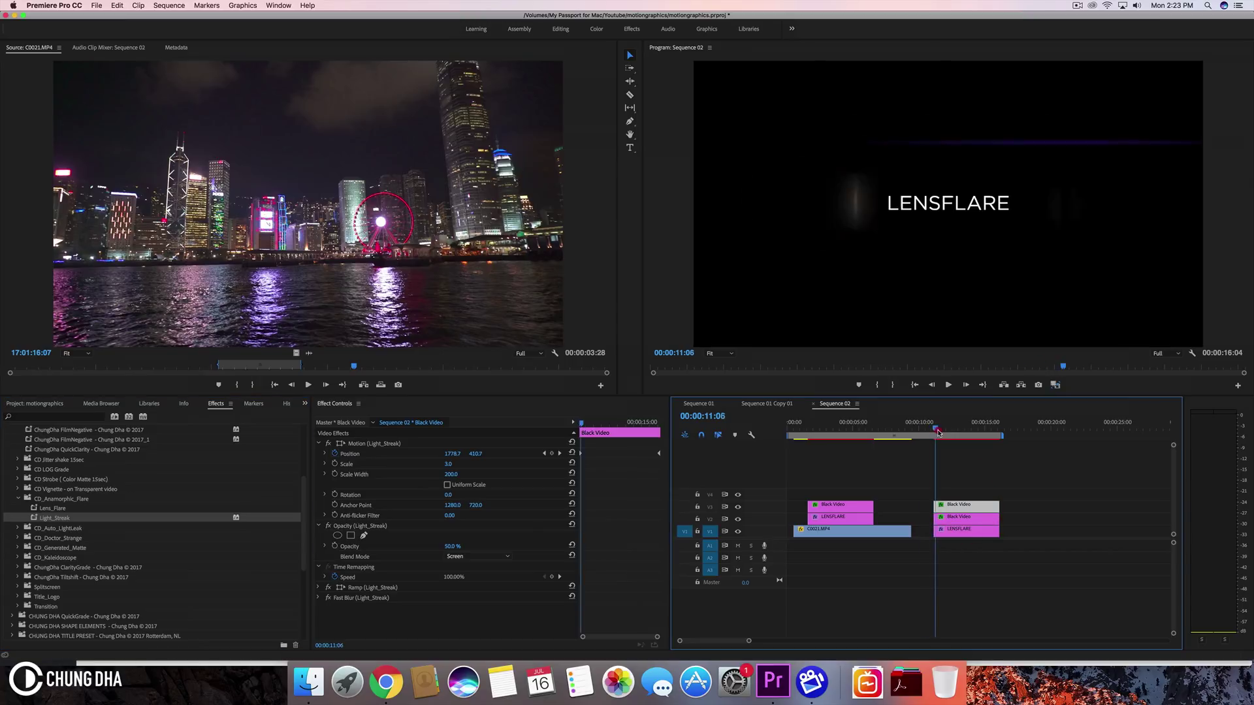
left_click_drag(947, 433, 961, 432)
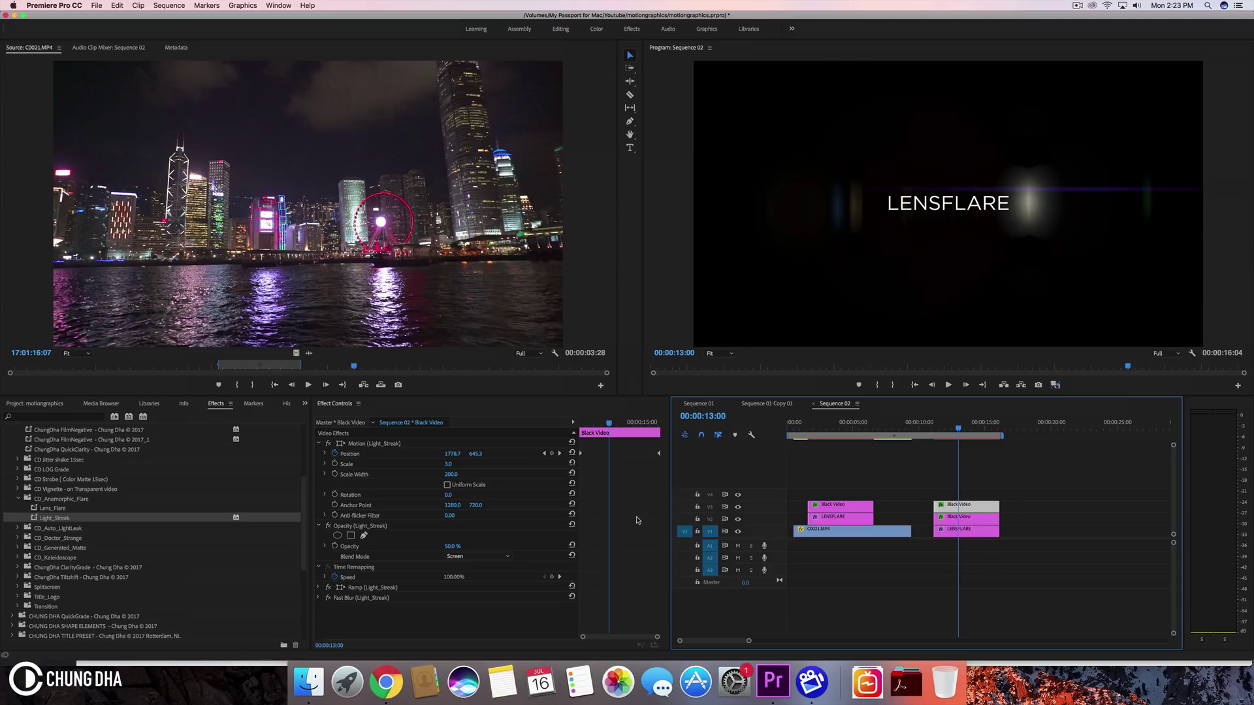
Delete the preset Position keyframes on the Light_Streak clip and return to the clip's start at 00:00:11:04
left_click(335, 454)
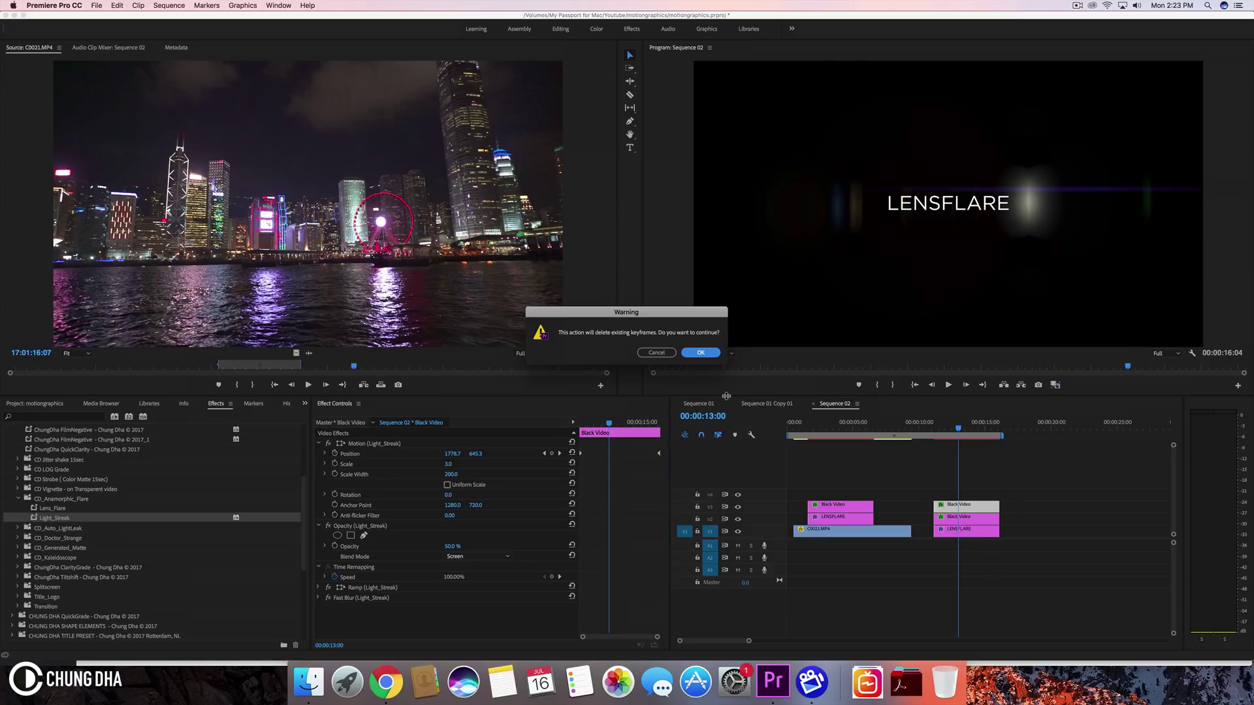
left_click(704, 353)
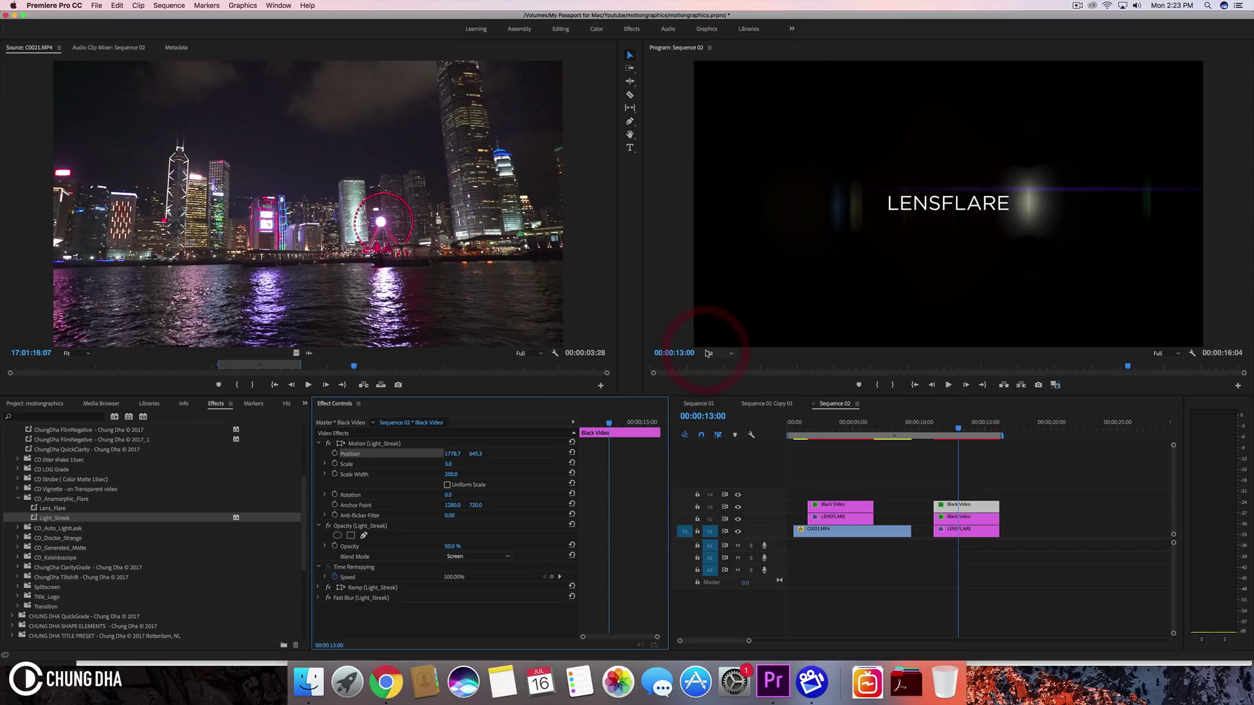
mouse_move(580, 415)
left_mouse_down()
mouse_move(618, 415)
mouse_move(569, 422)
left_mouse_up()
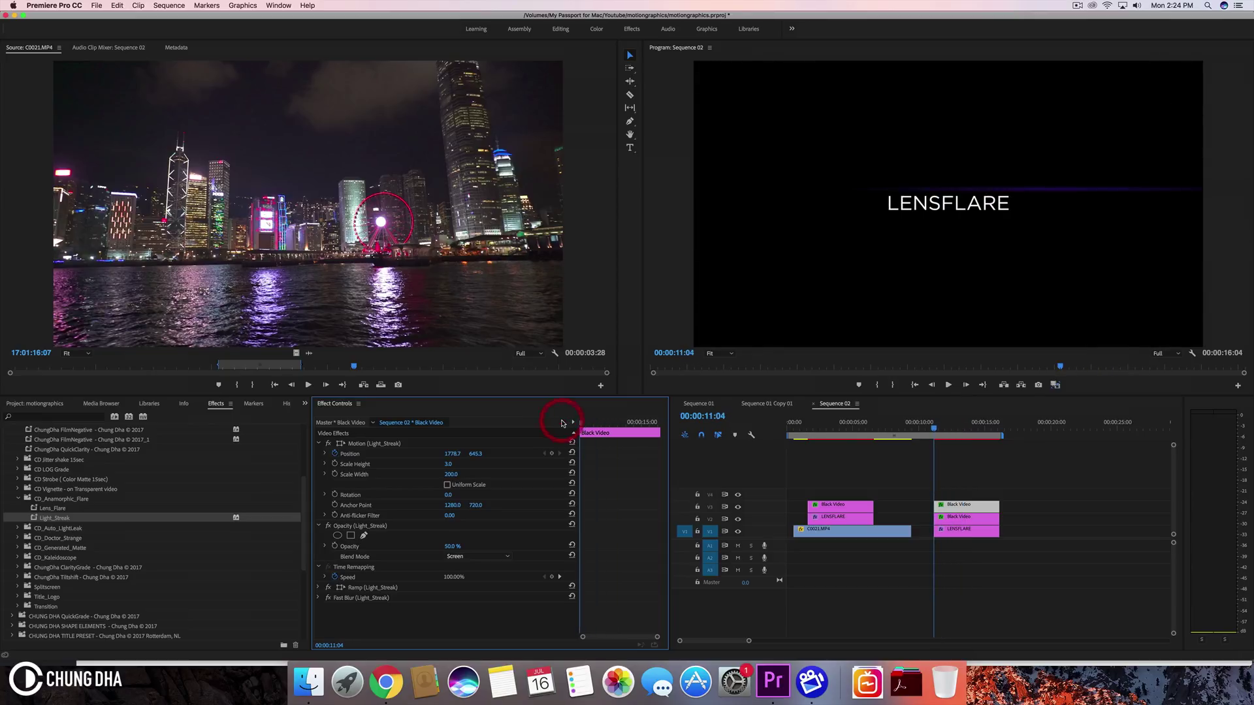
Set the first Flare Center keyframe on the V2 Black Video clip to 775, 709 at 00:00:11:04 and preview the sweep
left_click(956, 518)
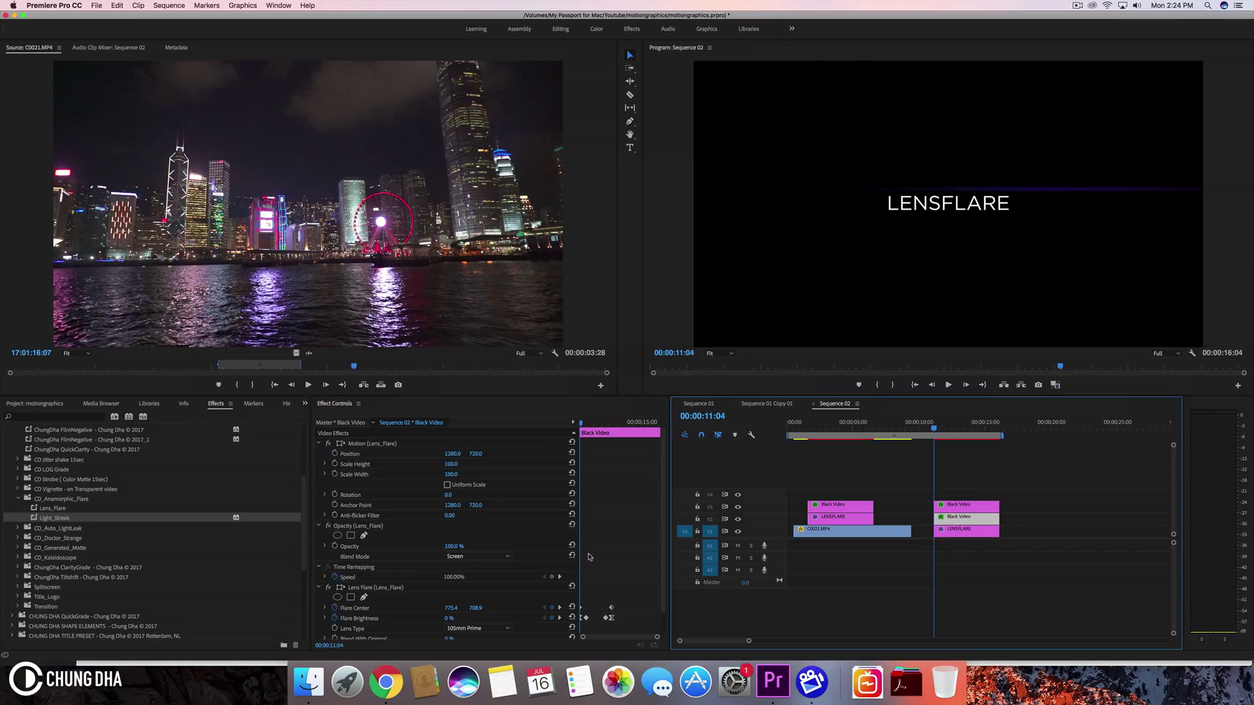
scroll(638, 563, "down", 1)
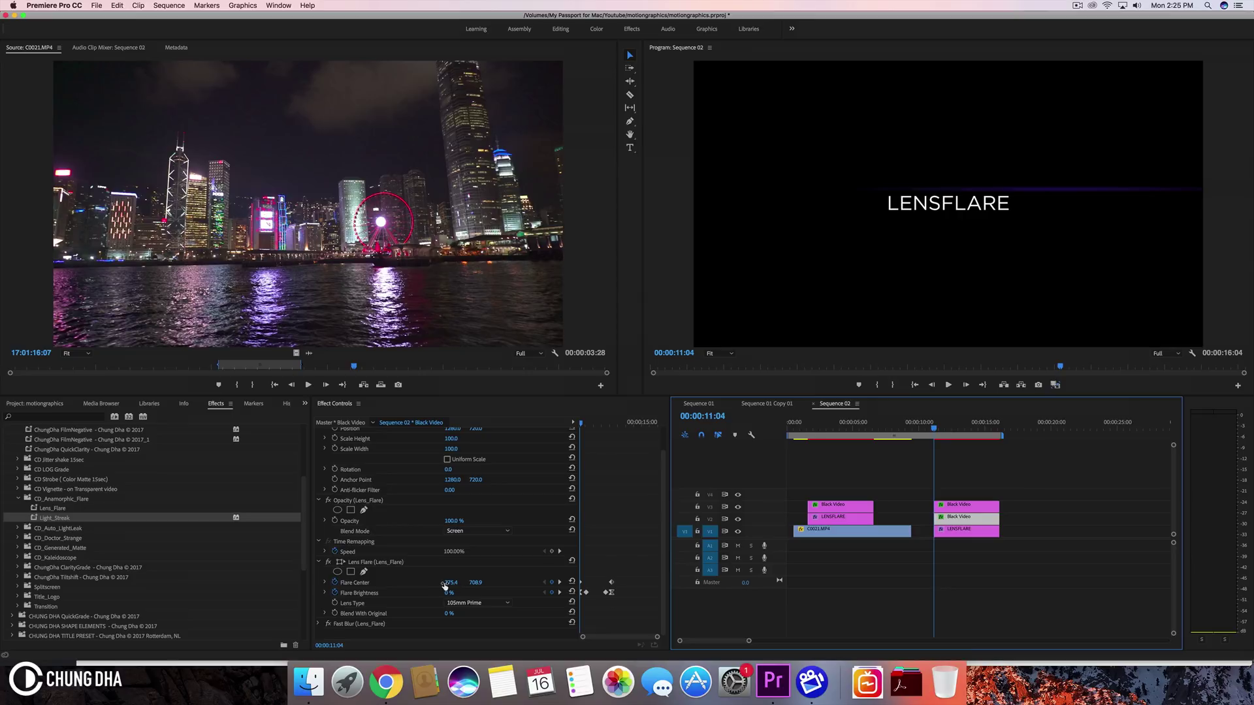
left_click(482, 581)
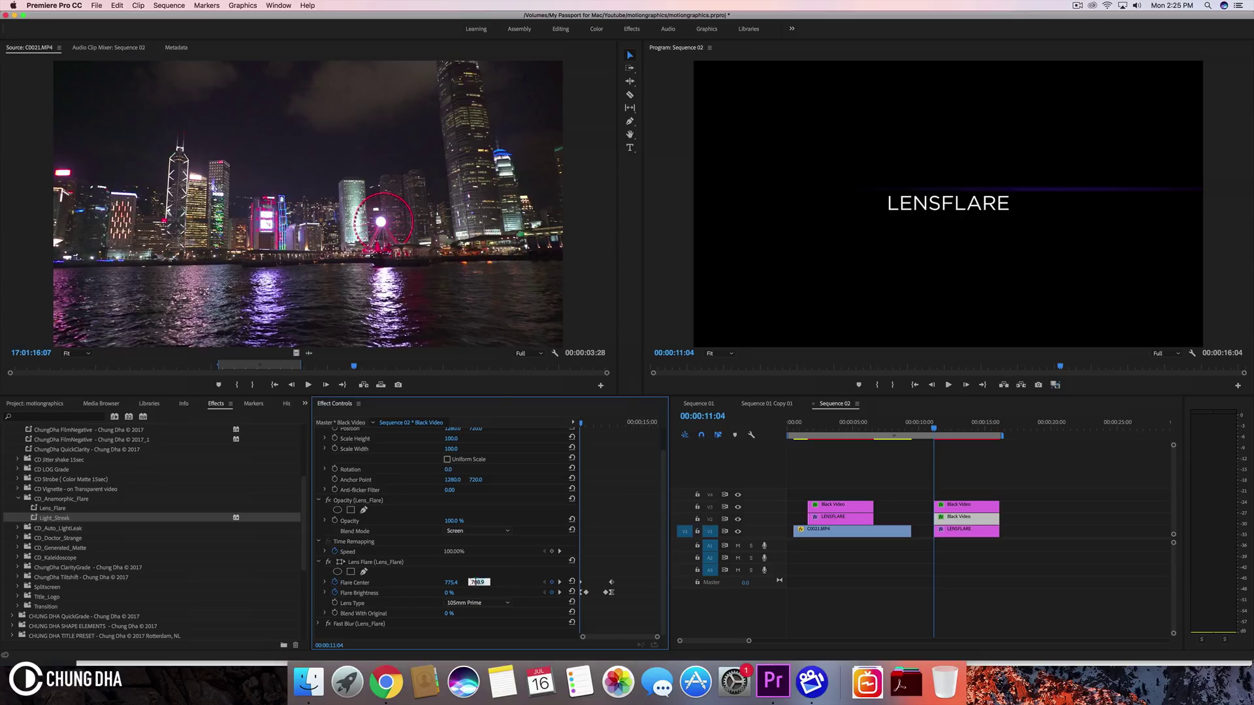
type("709")
left_click(456, 582)
type("775")
left_click_drag(925, 428, 952, 431)
left_click(922, 432)
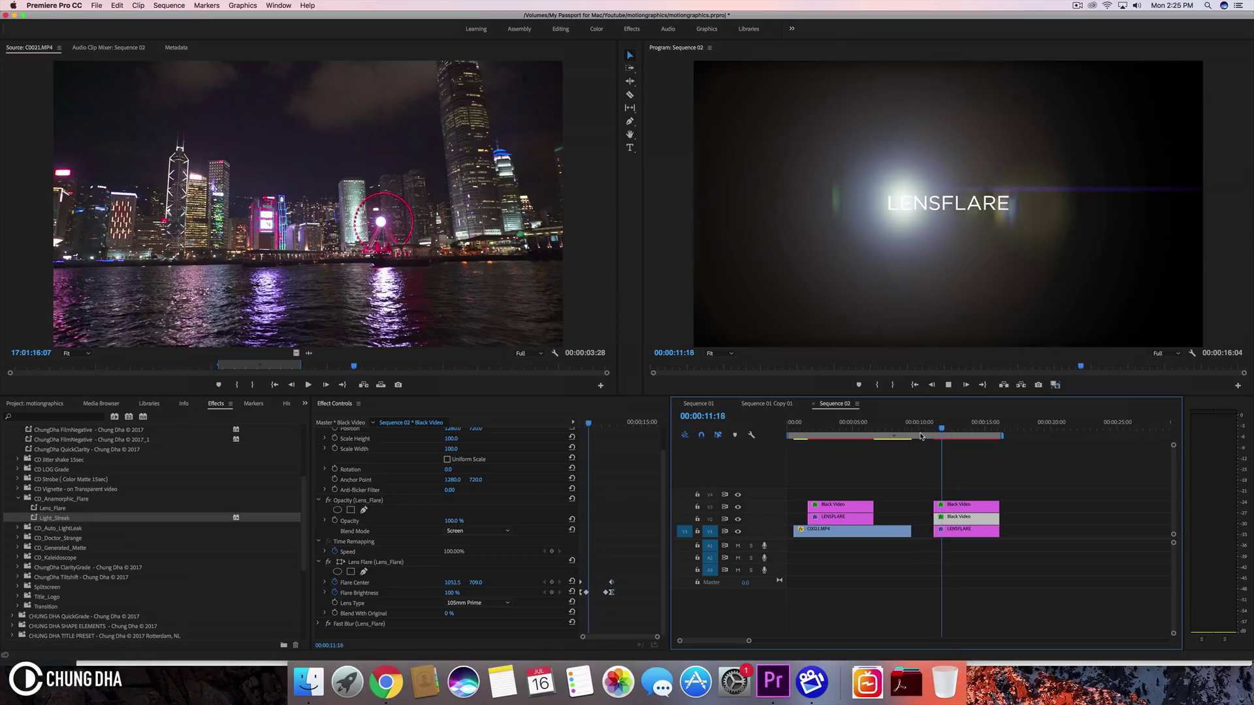
Set the second Flare Center keyframe, at 00:00:13:04, to 1726, 709
left_click_drag(921, 435, 959, 440)
left_click(560, 582)
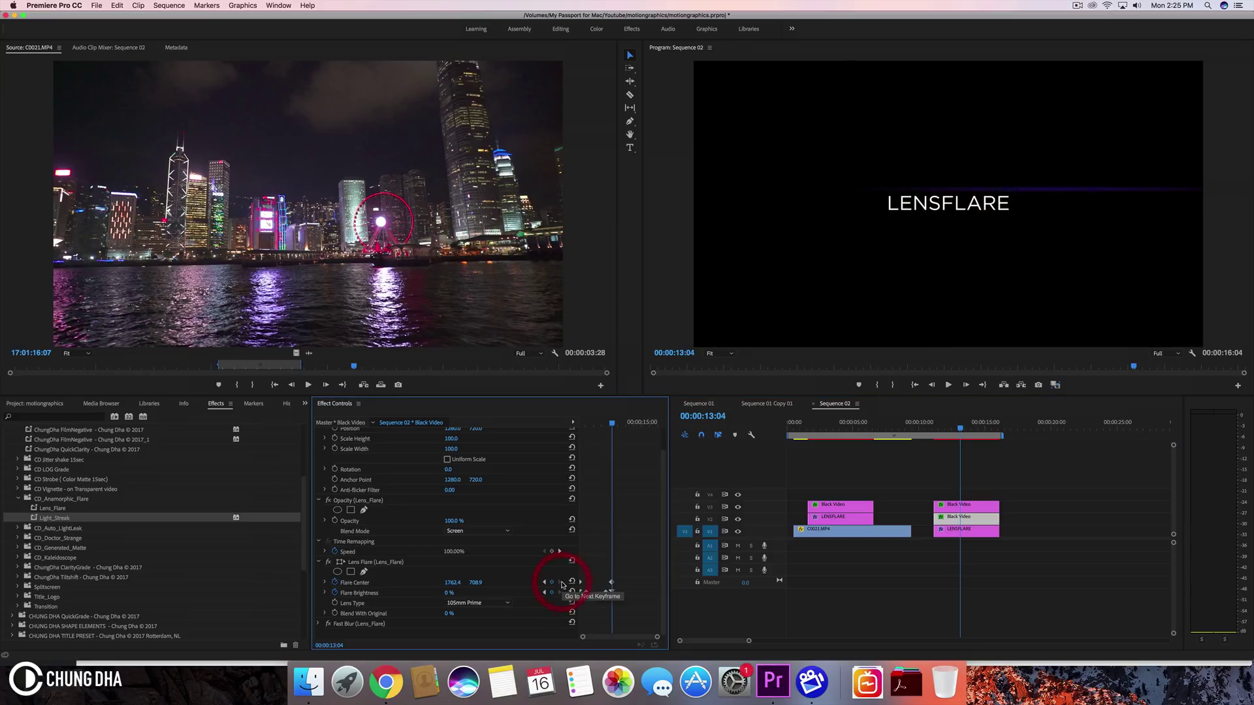
left_click(454, 582)
type("136")
key("BackSpace")
key("BackSpace")
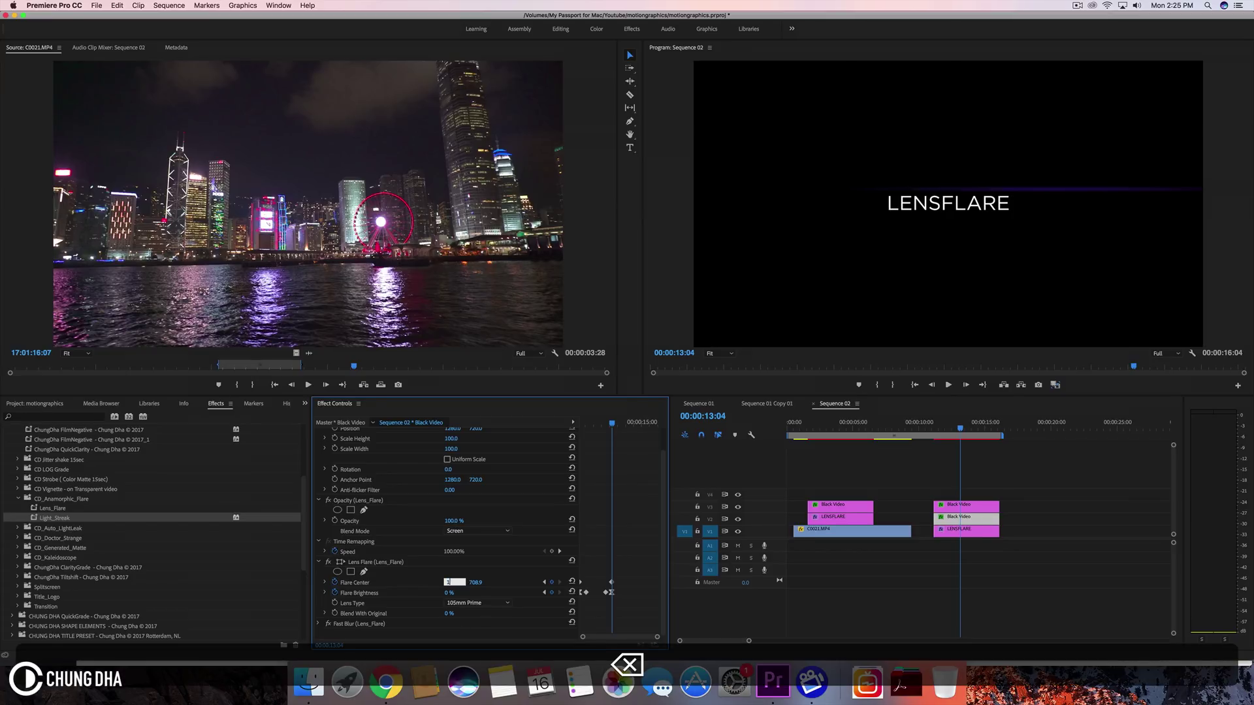
key("super+z")
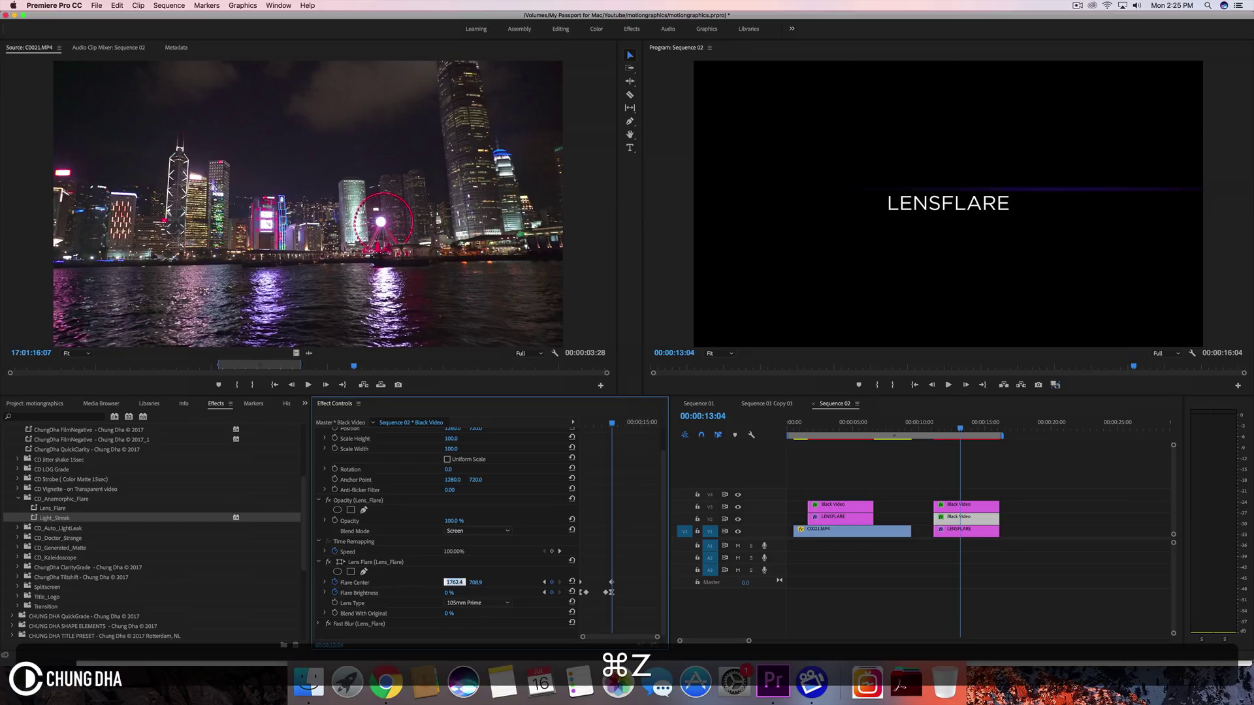
type("172")
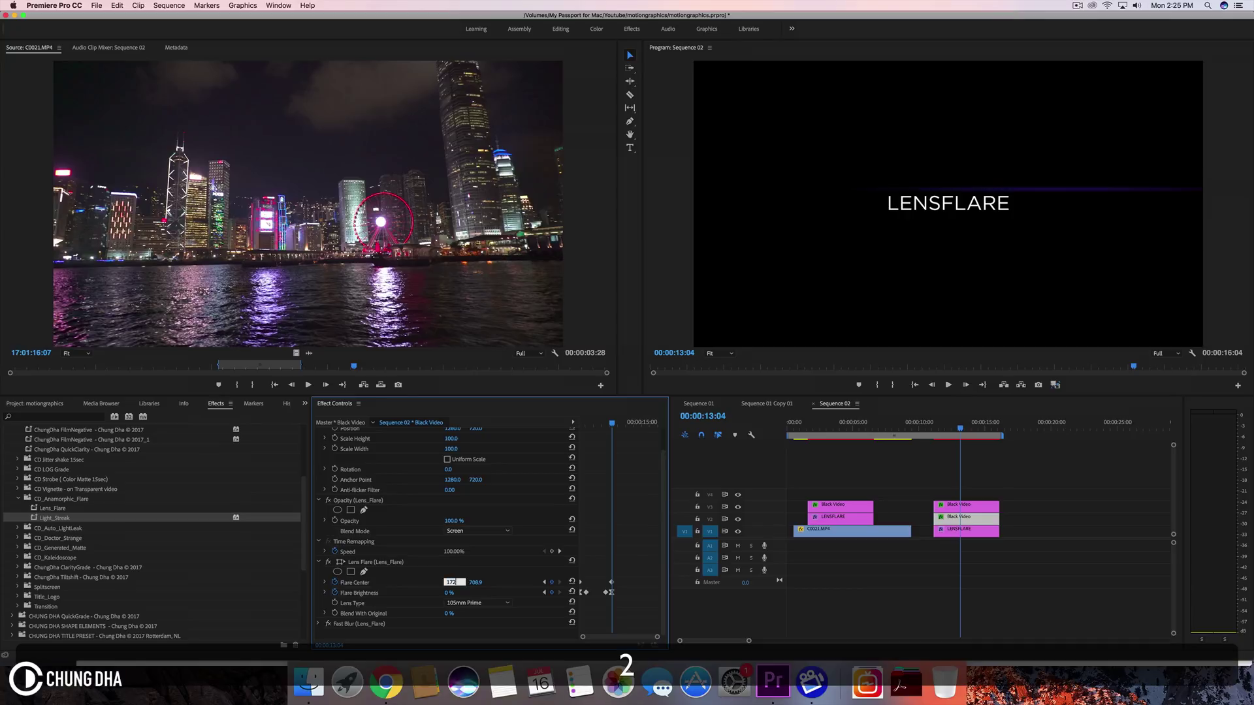
type("6")
key("Return")
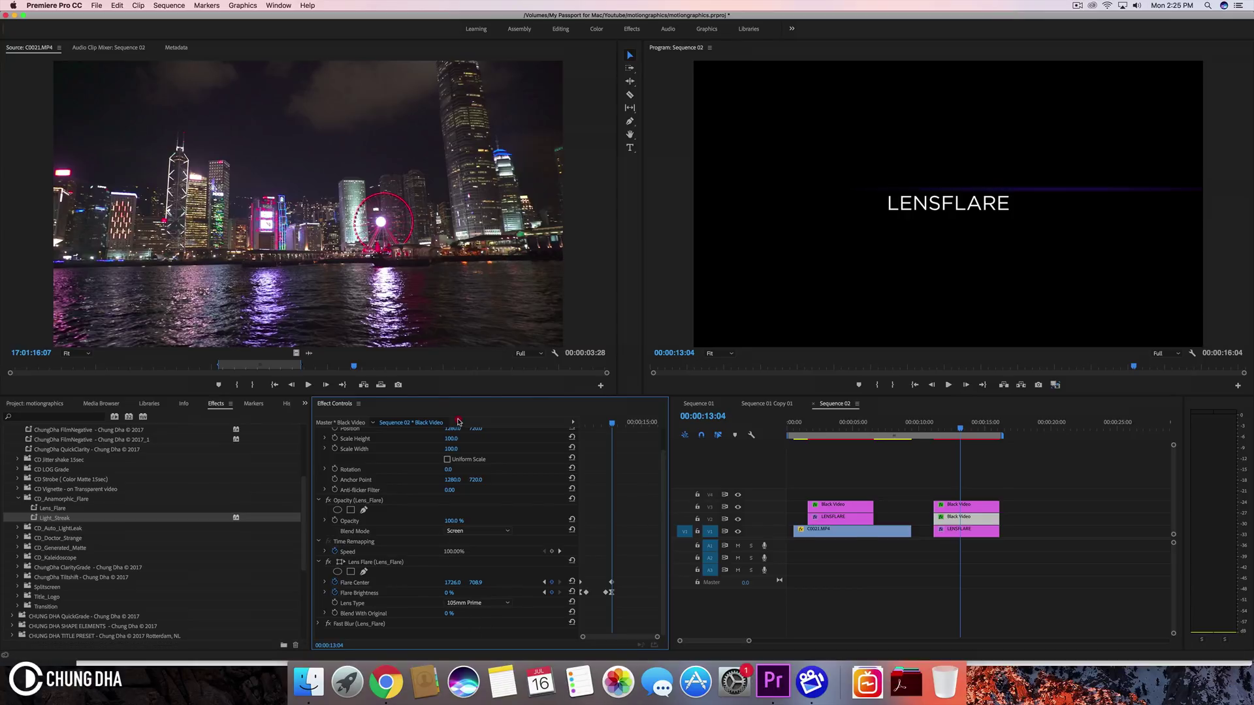
left_click(478, 582)
type("709")
key("Return")
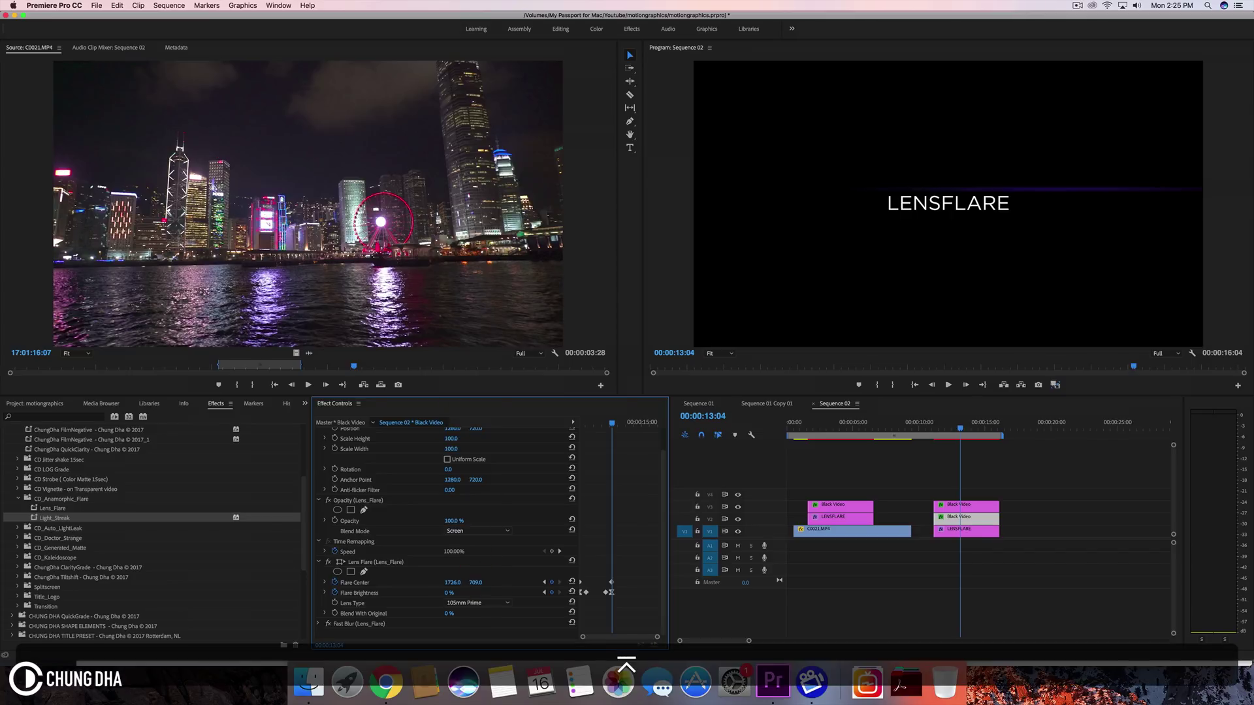
Set a Position keyframe of 775, 709 at 00:00:11:04 on the V3 Light_Streak clip to match the flare's starting point
mouse_move(945, 438)
left_mouse_down()
mouse_move(928, 438)
mouse_move(955, 439)
mouse_move(933, 438)
left_mouse_up()
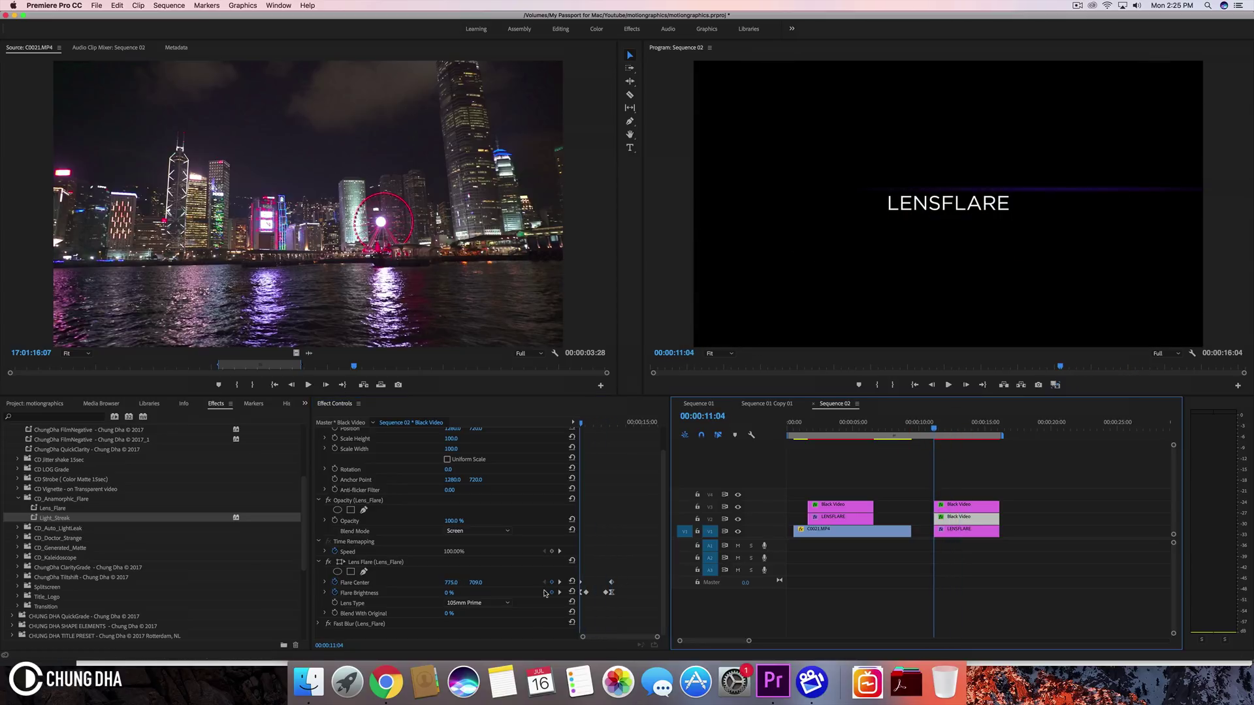
left_click(566, 424)
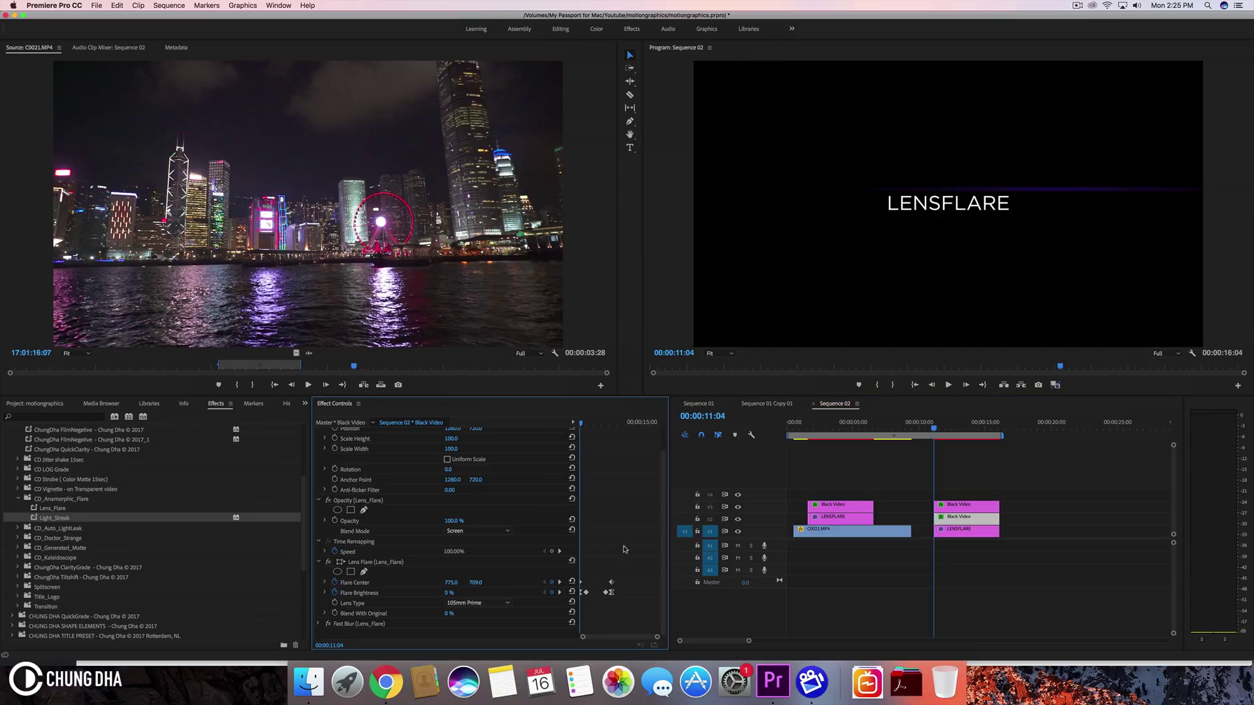
left_click(987, 505)
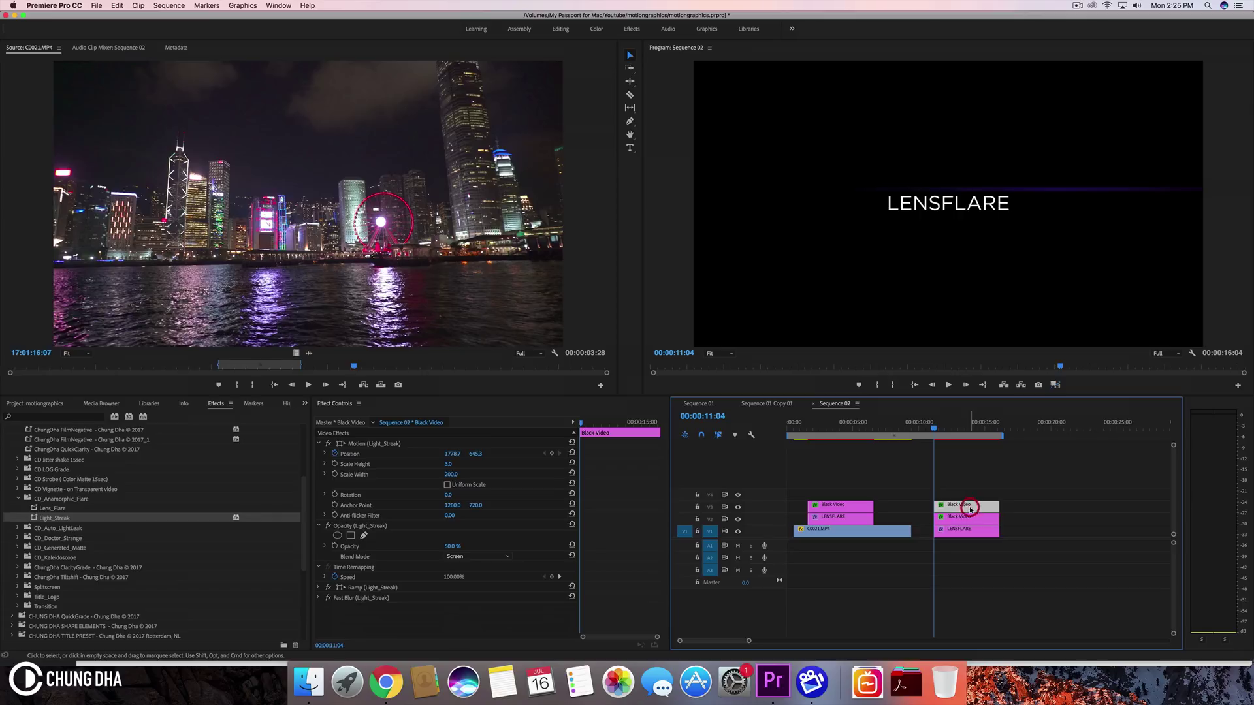
left_click(451, 453)
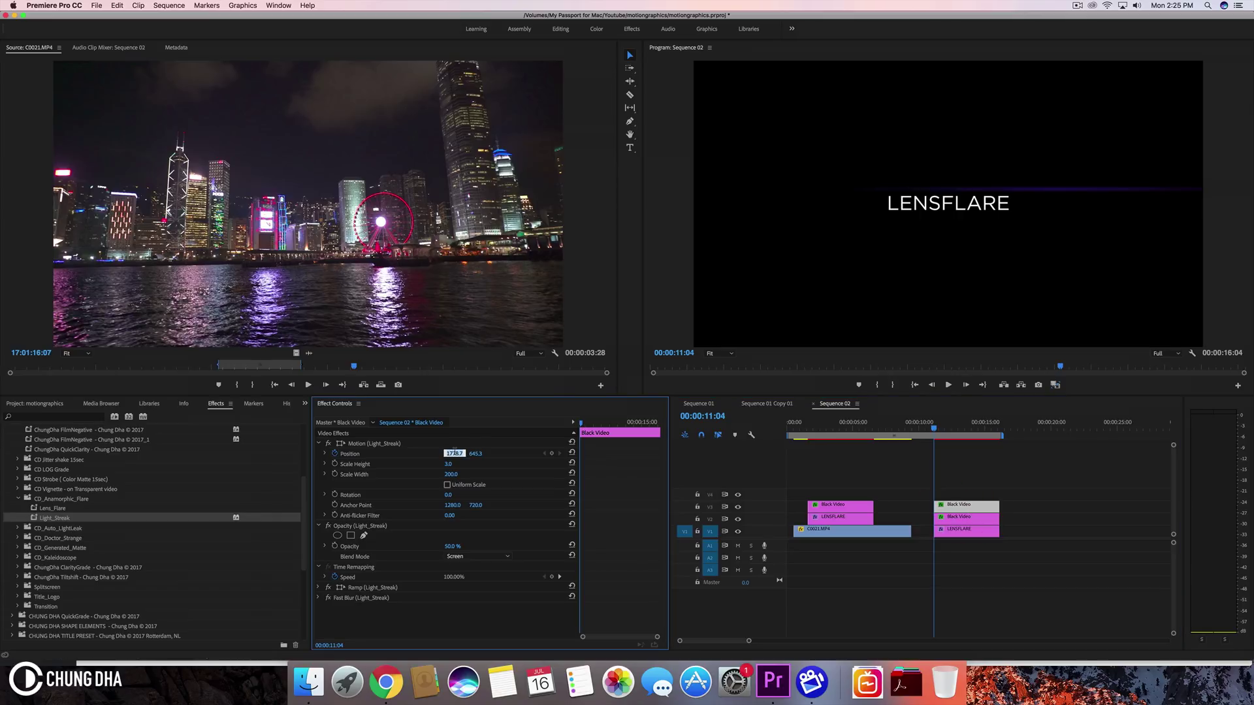
type("775")
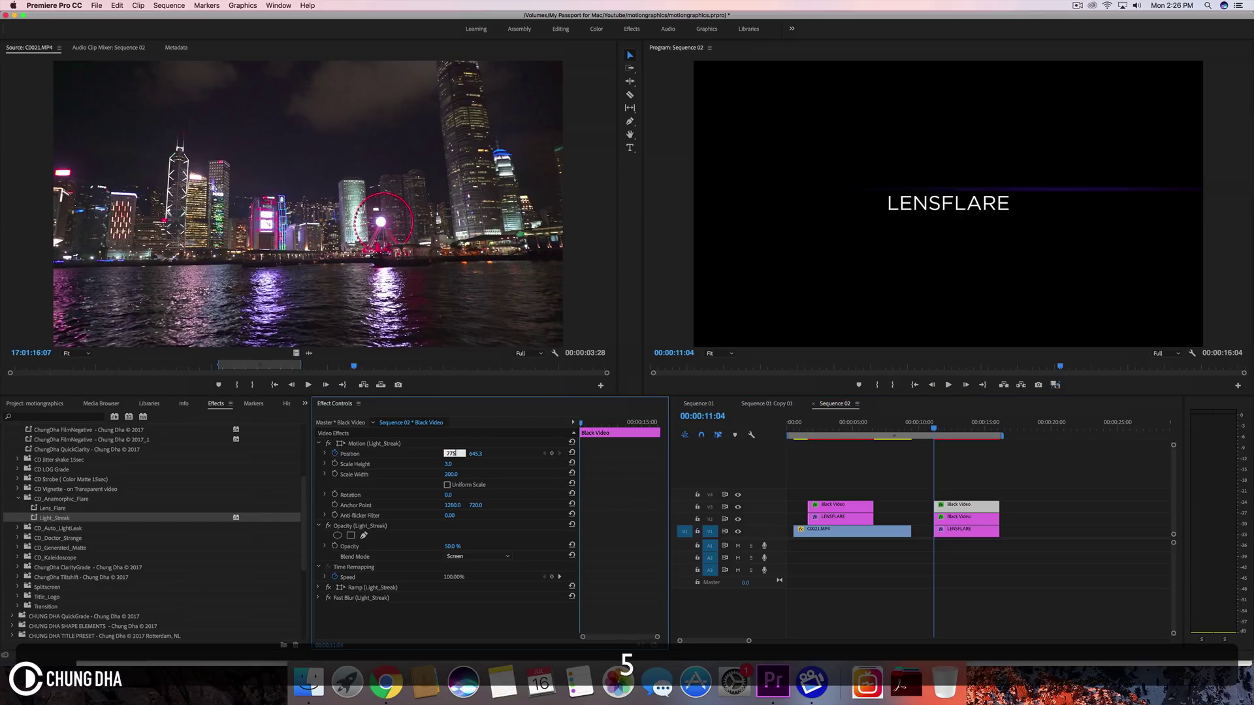
left_click(474, 453)
type("709")
key("Return")
left_click(336, 451)
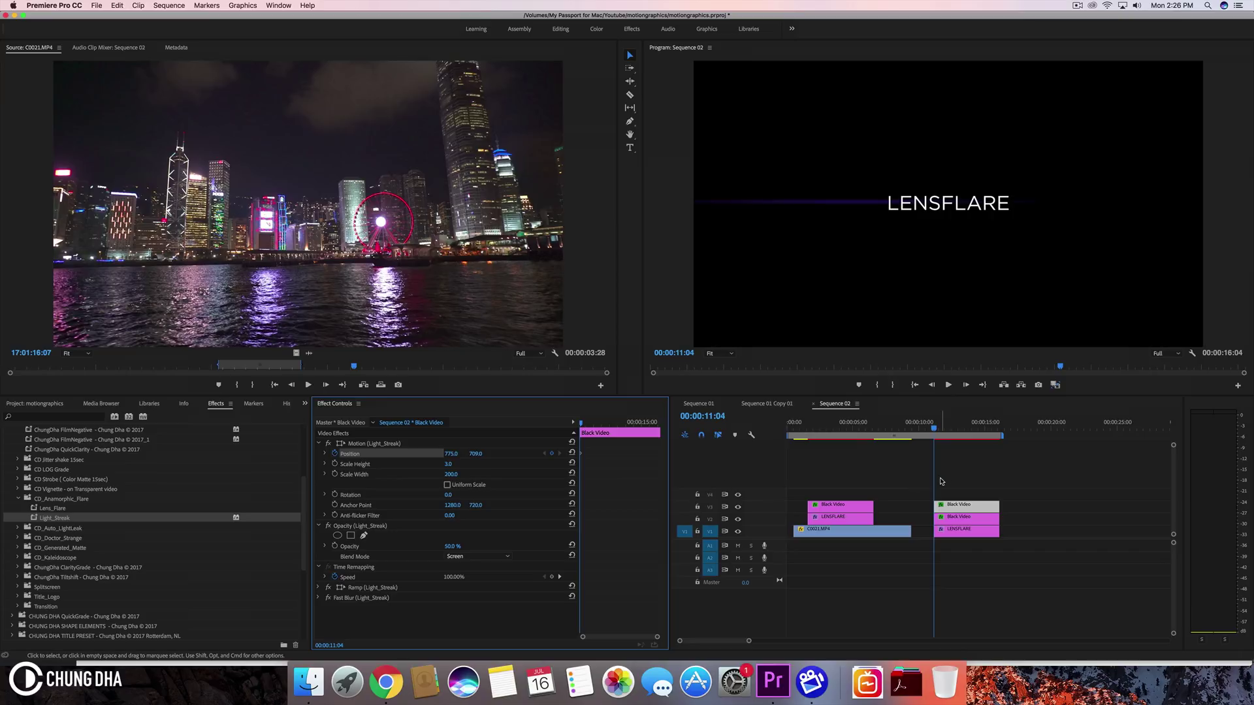
At the final Flare Center keyframe, 00:00:13:04, keyframe the Light_Streak clip's horizontal Position to 1726
left_click(952, 519)
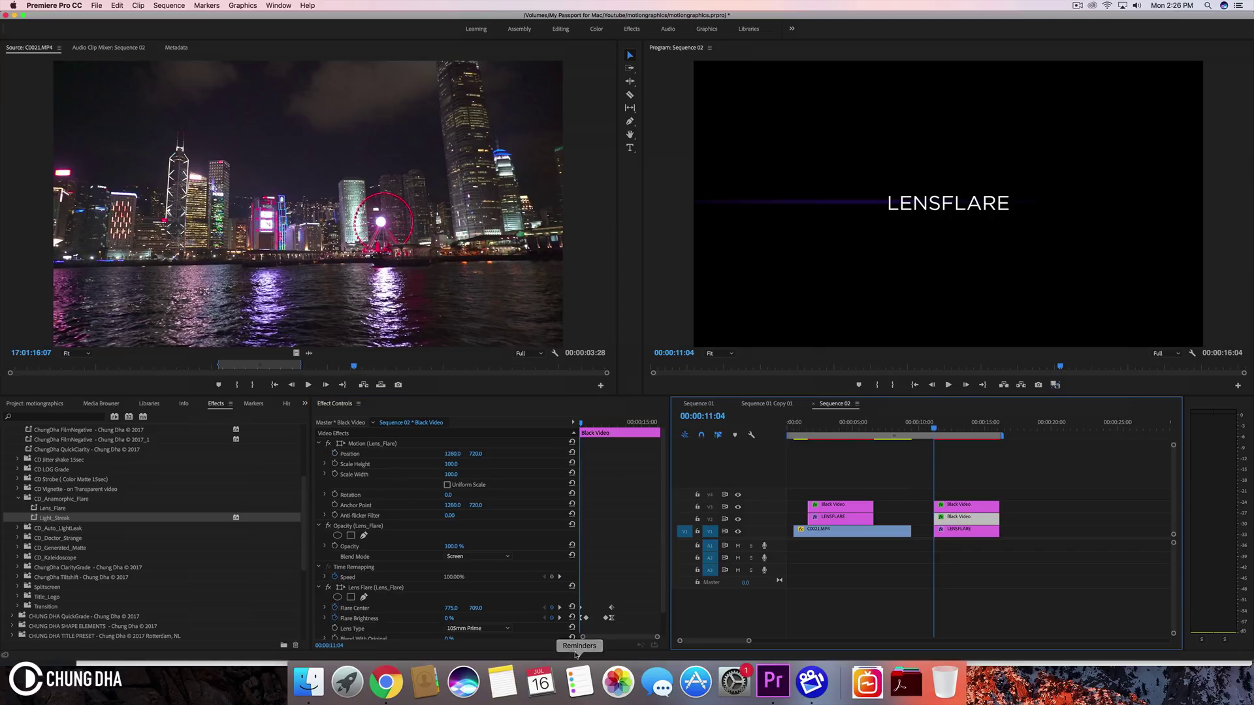
left_click(541, 621)
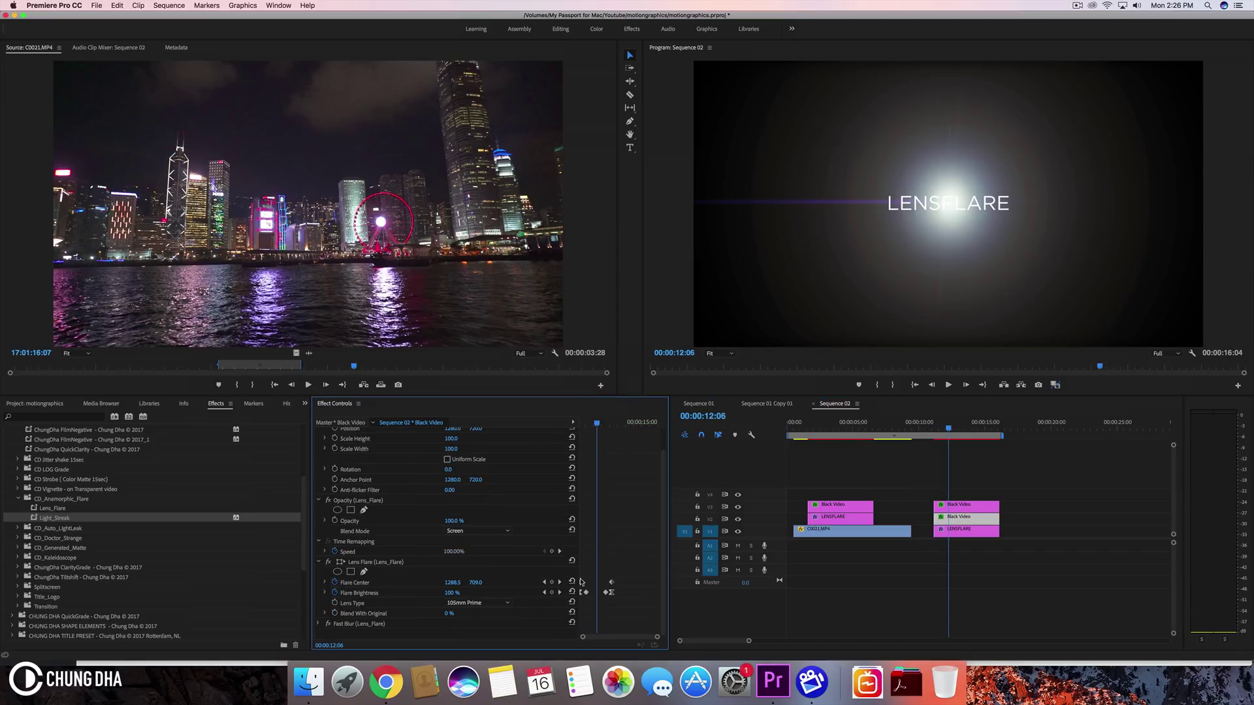
left_click(559, 582)
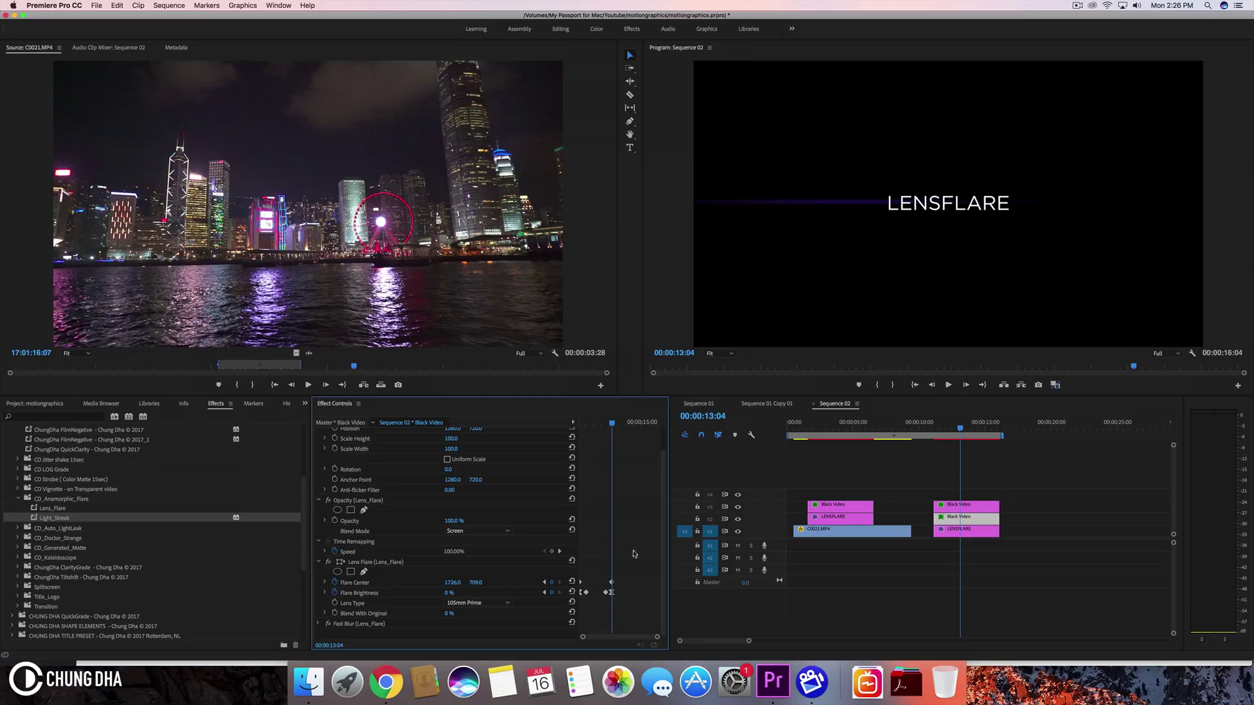
left_click(959, 508)
left_click(454, 454)
type("1726")
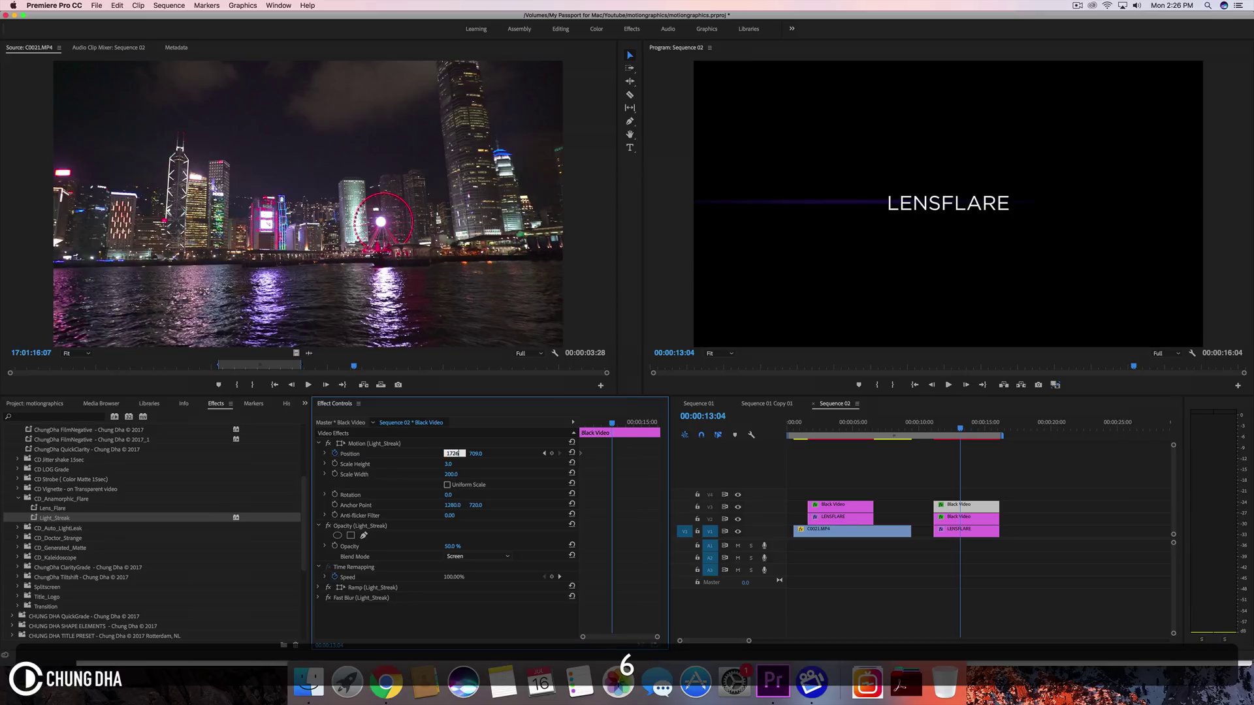
key("Return")
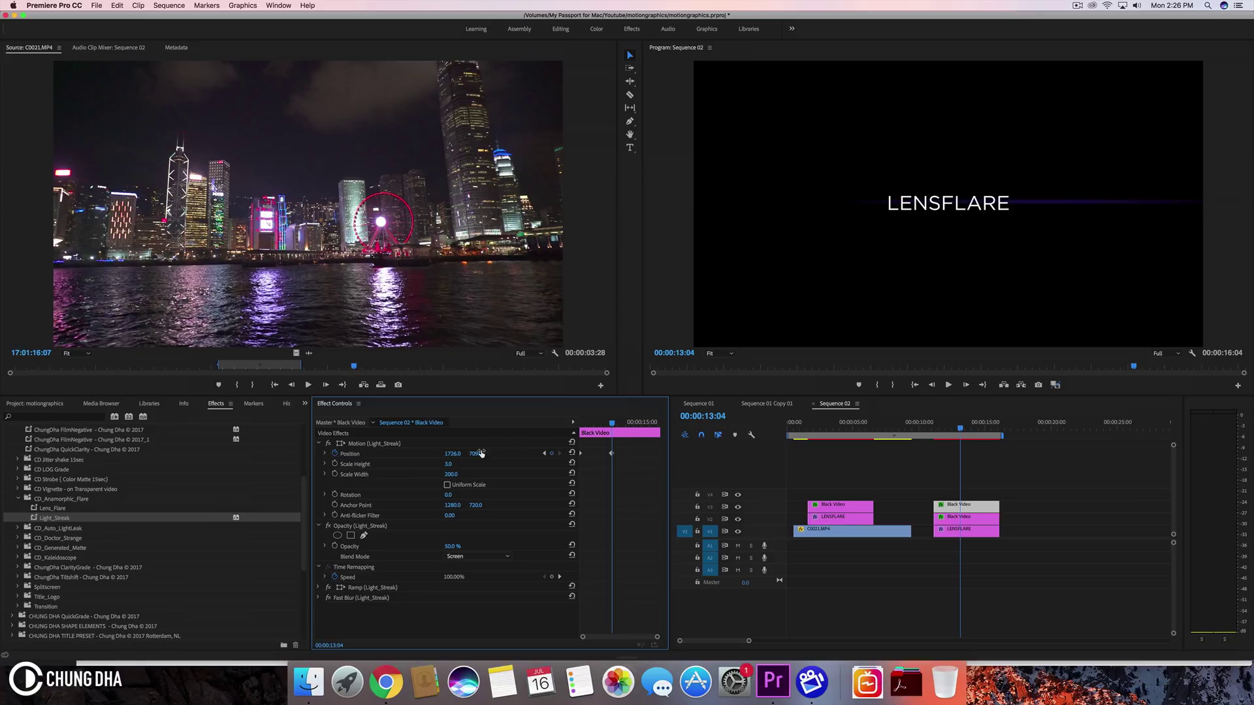
Preview the light streak moving together with the lens flare across the title
key("Up")
key("space")
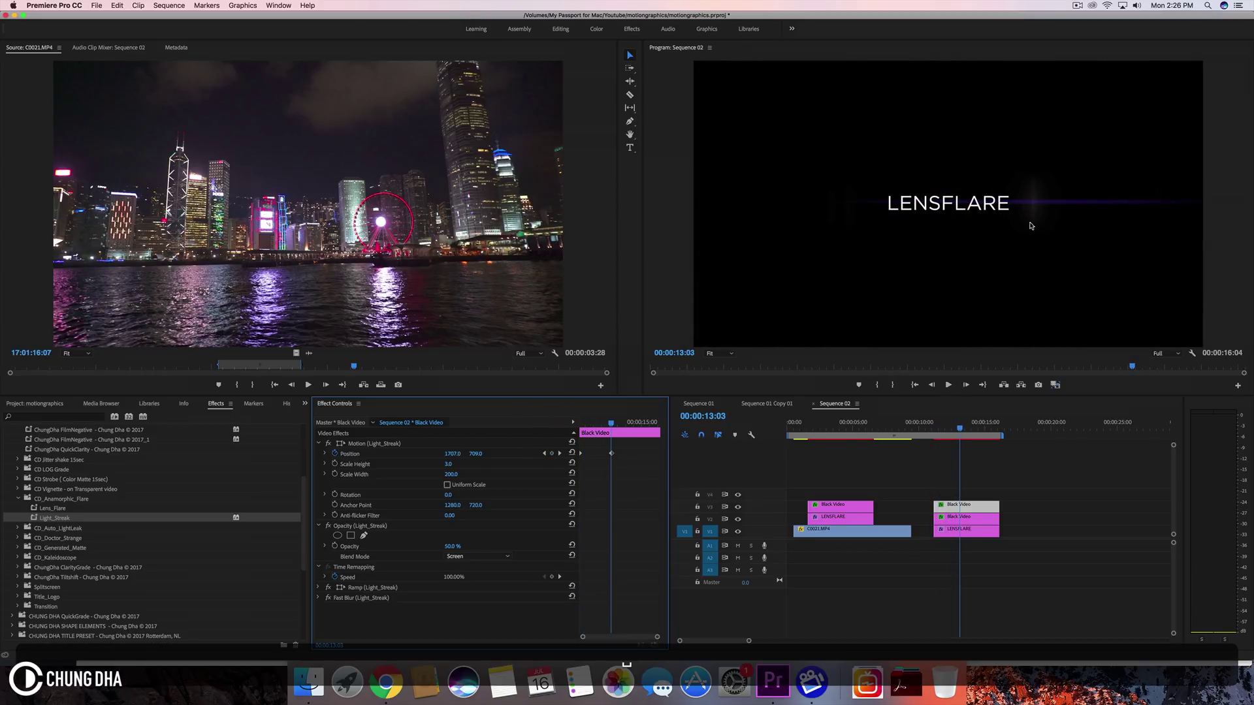
mouse_move(932, 433)
left_mouse_down()
mouse_move(922, 434)
mouse_move(963, 438)
mouse_move(924, 441)
mouse_move(945, 442)
left_mouse_up()
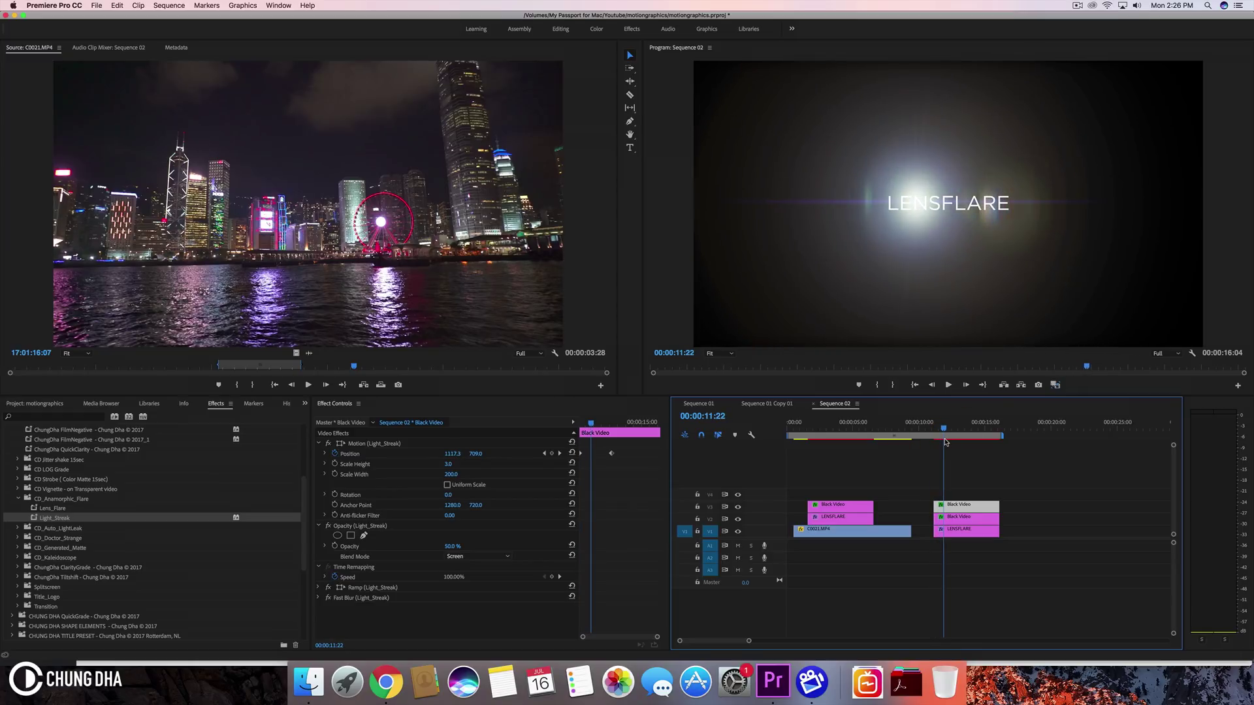
Add an Opacity keyframe of 50% on the Light_Streak clip at the 00:00:11:15 Flare Brightness keyframe, and reselect the V2 flare clip
left_click(957, 517)
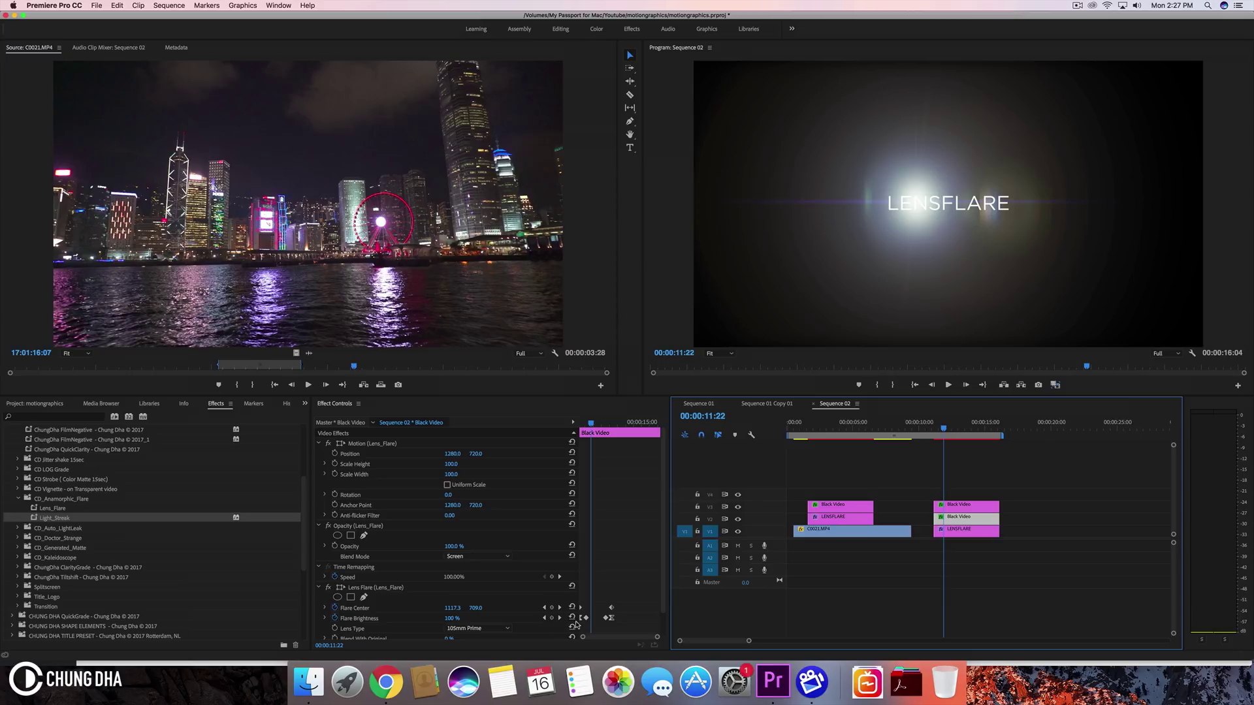
left_click(545, 619)
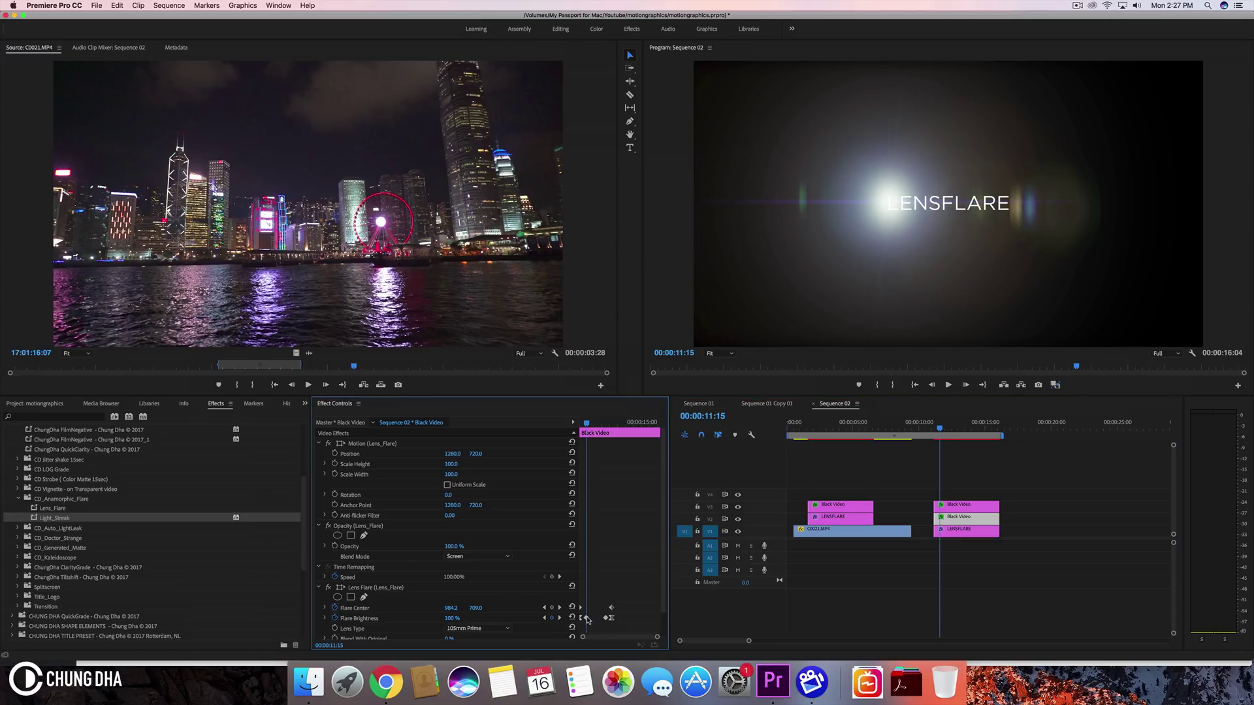
left_click(960, 505)
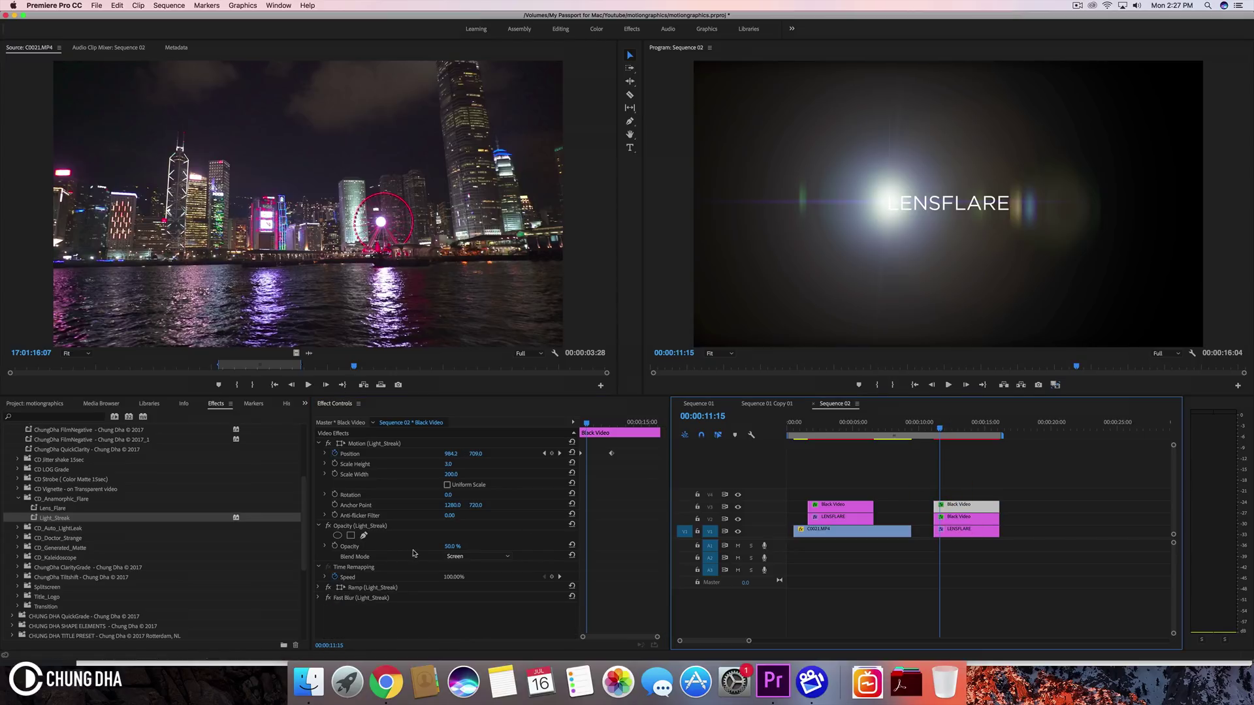
left_click(334, 546)
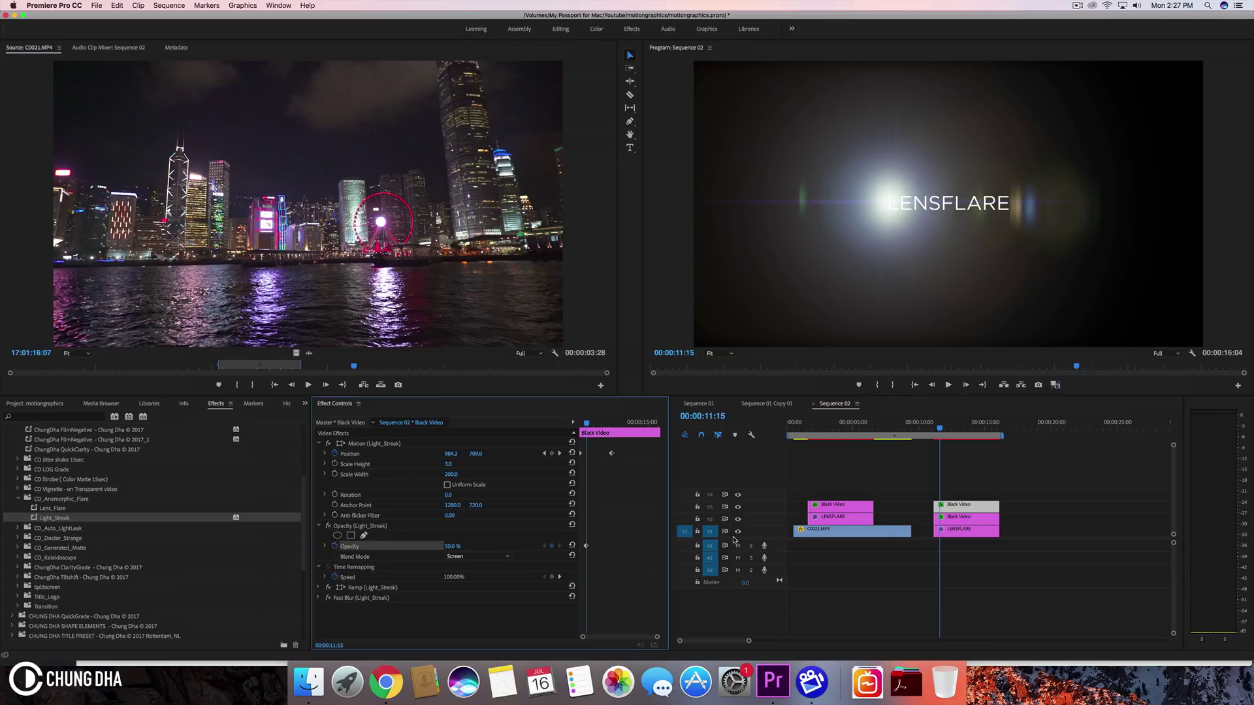
left_click(965, 517)
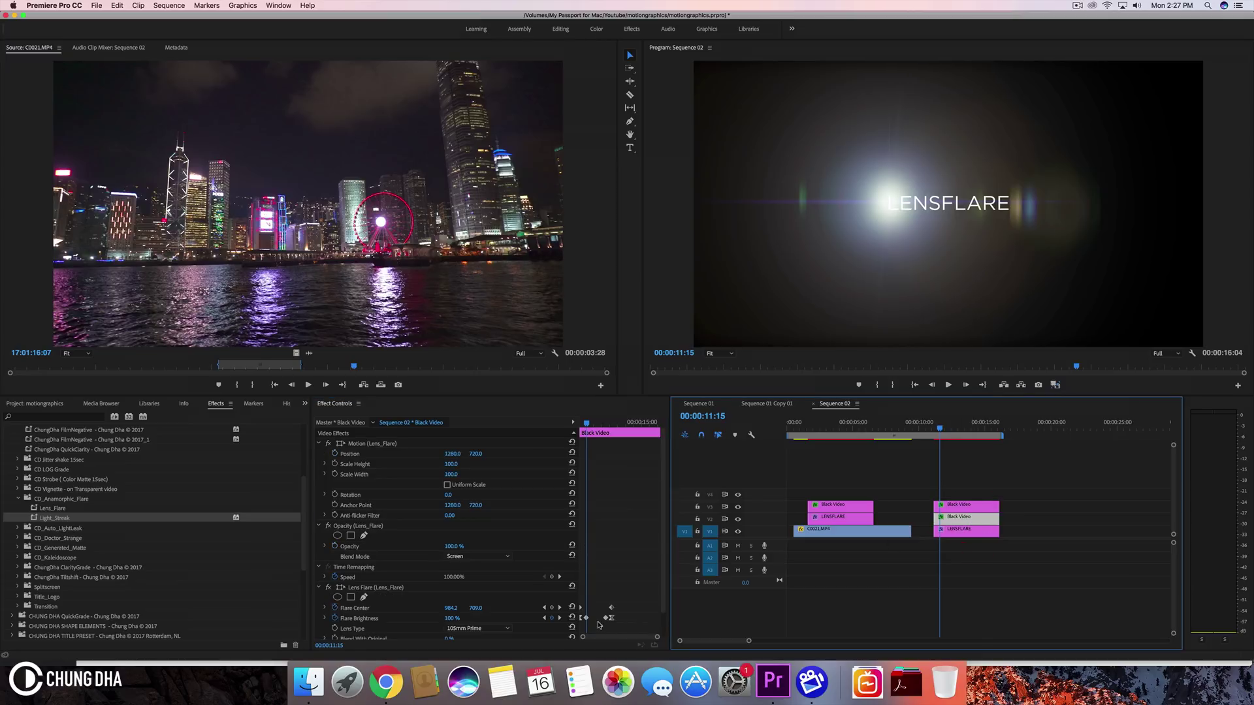
Add an Opacity keyframe at 50% on the V3 Light_Streak clip at the 00:00:12:20 Flare Brightness keyframe
left_click(560, 619)
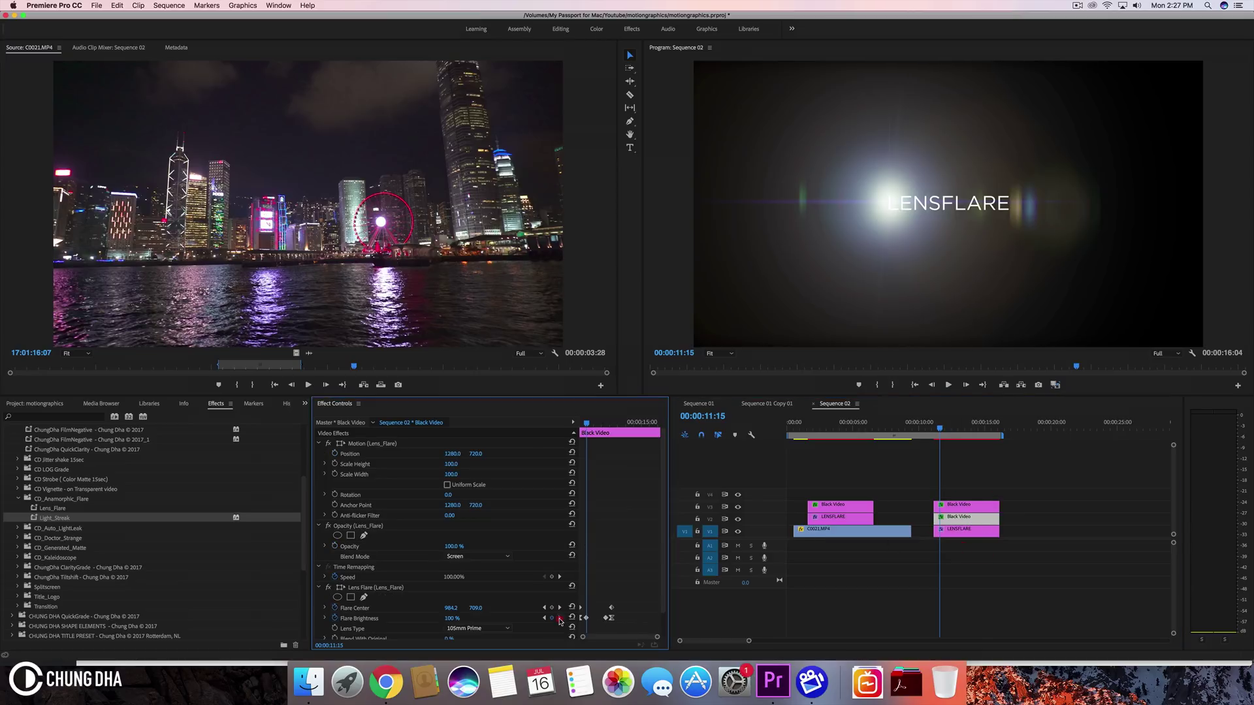
left_click(947, 507)
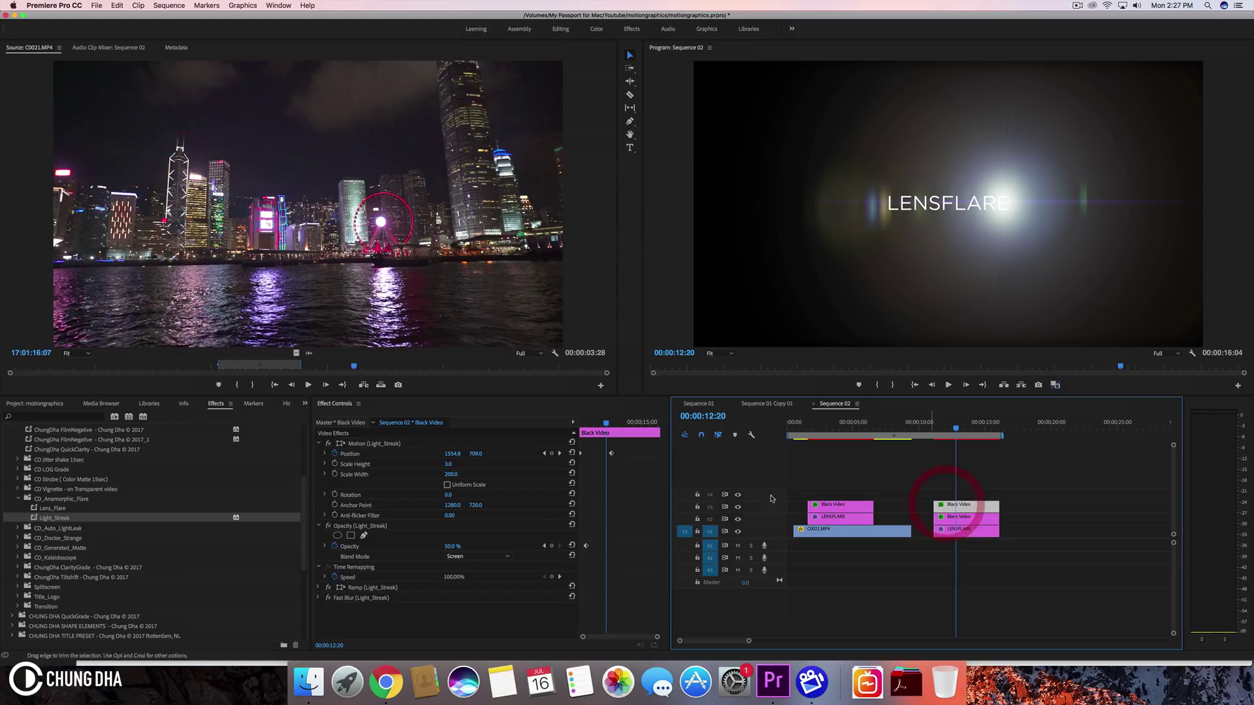
left_click(552, 546)
At the flare's final brightness keyframe, 00:00:13:04, set the Light_Streak clip's Opacity to 0%
left_click(941, 520)
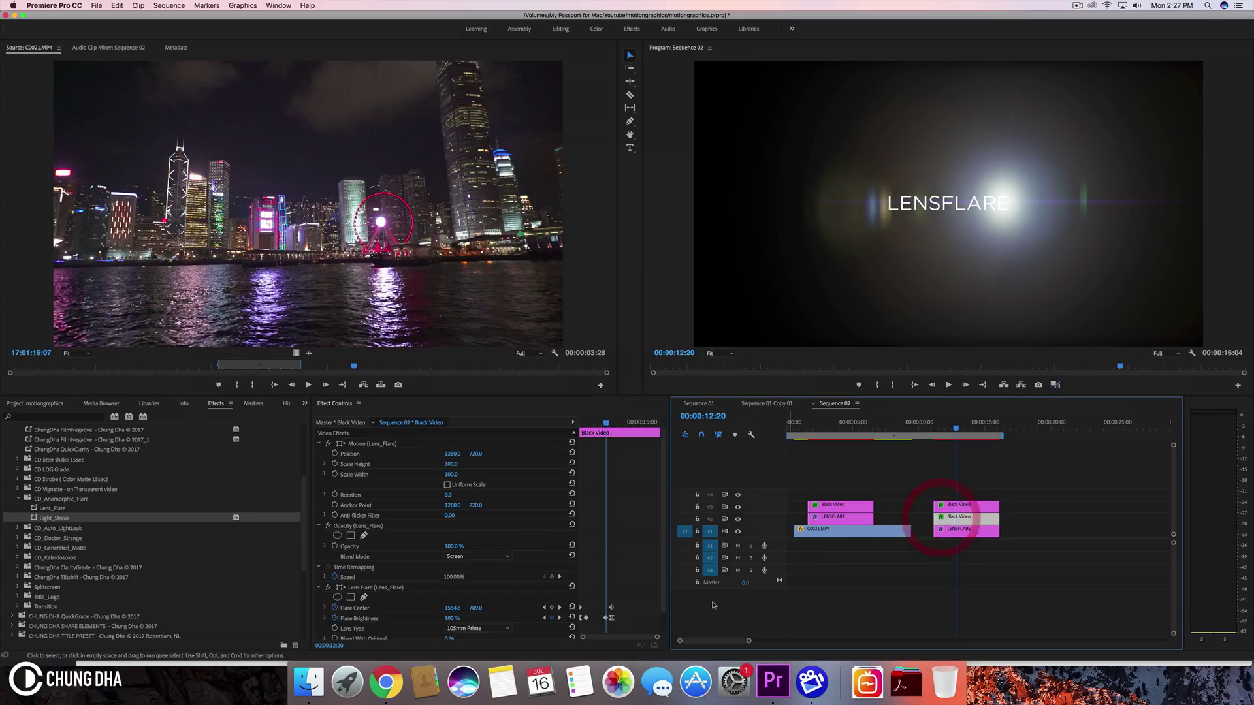
left_click(559, 619)
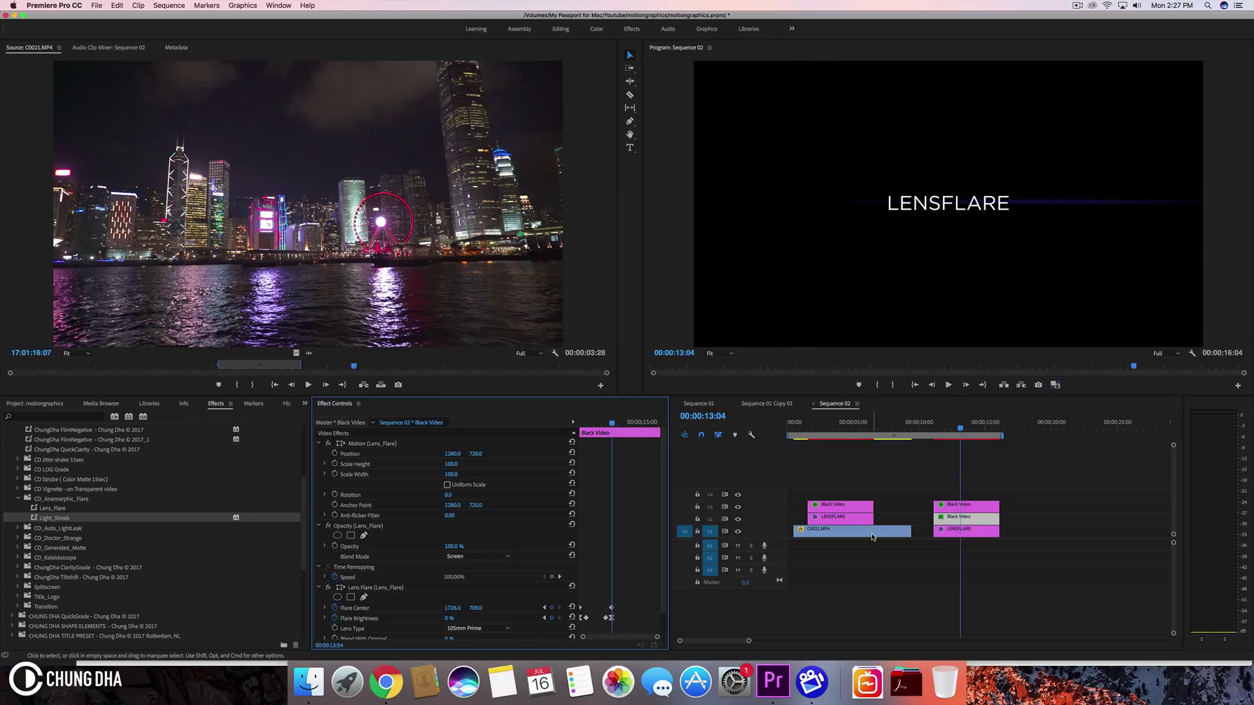
left_click(966, 506)
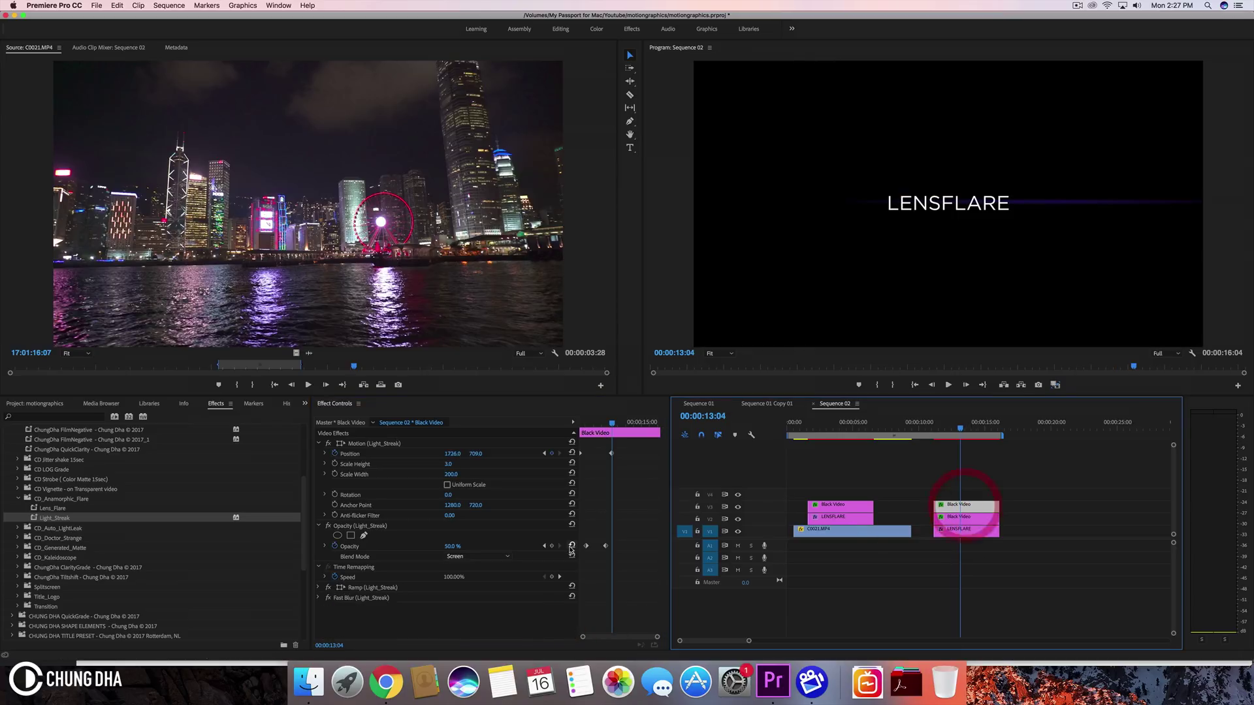
left_click(456, 546)
type("0")
key("Return")
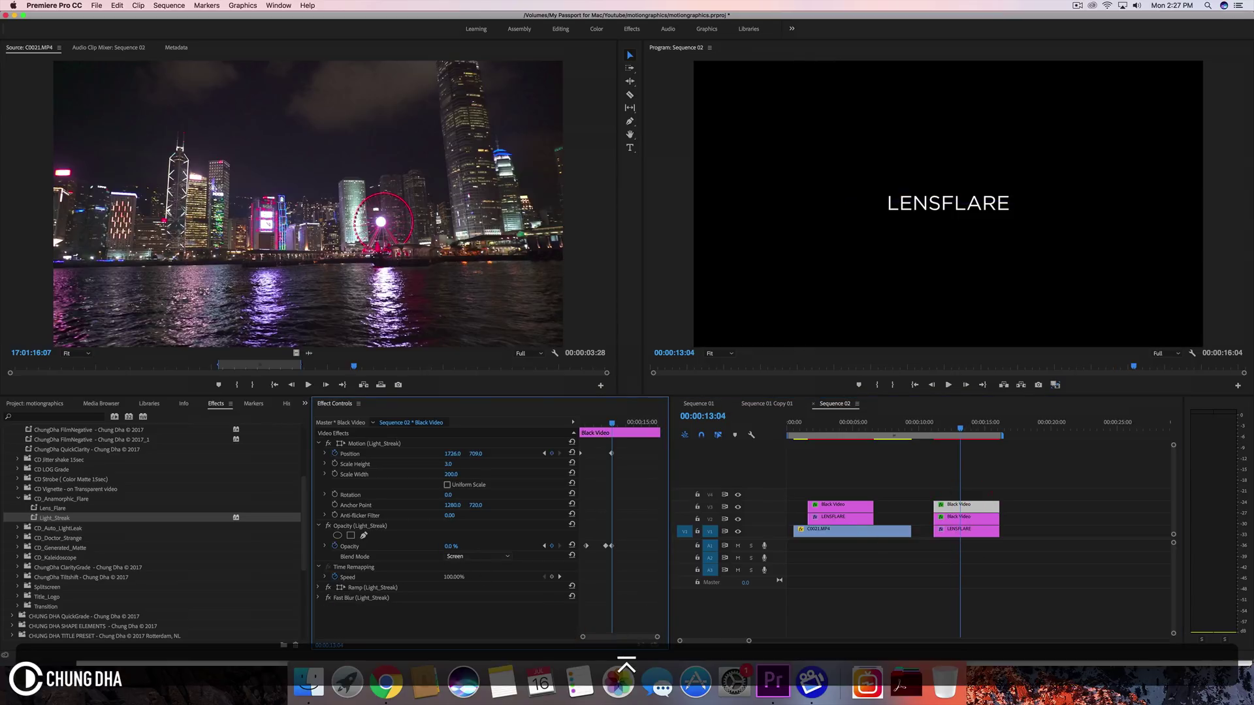
At the flare's first keyframe, 00:00:11:04, set the Light_Streak clip's Opacity to 0%
left_click(966, 520)
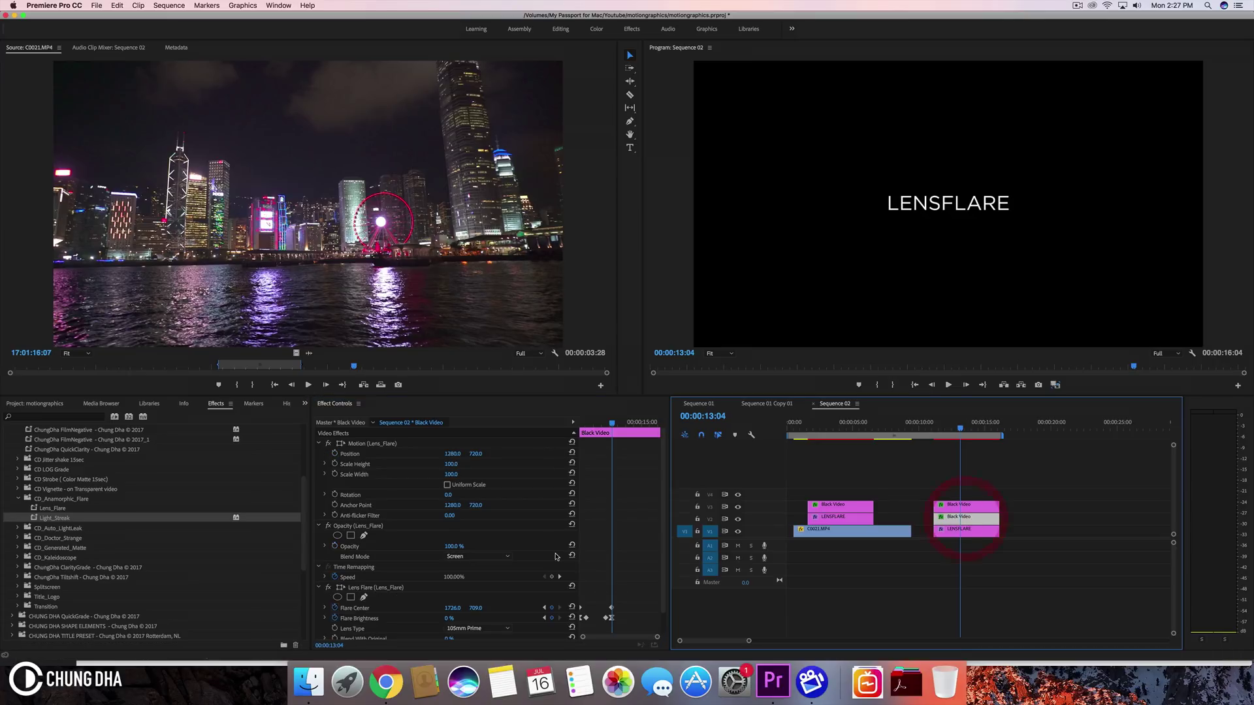
left_click(544, 618)
left_click(544, 607)
left_click(962, 505)
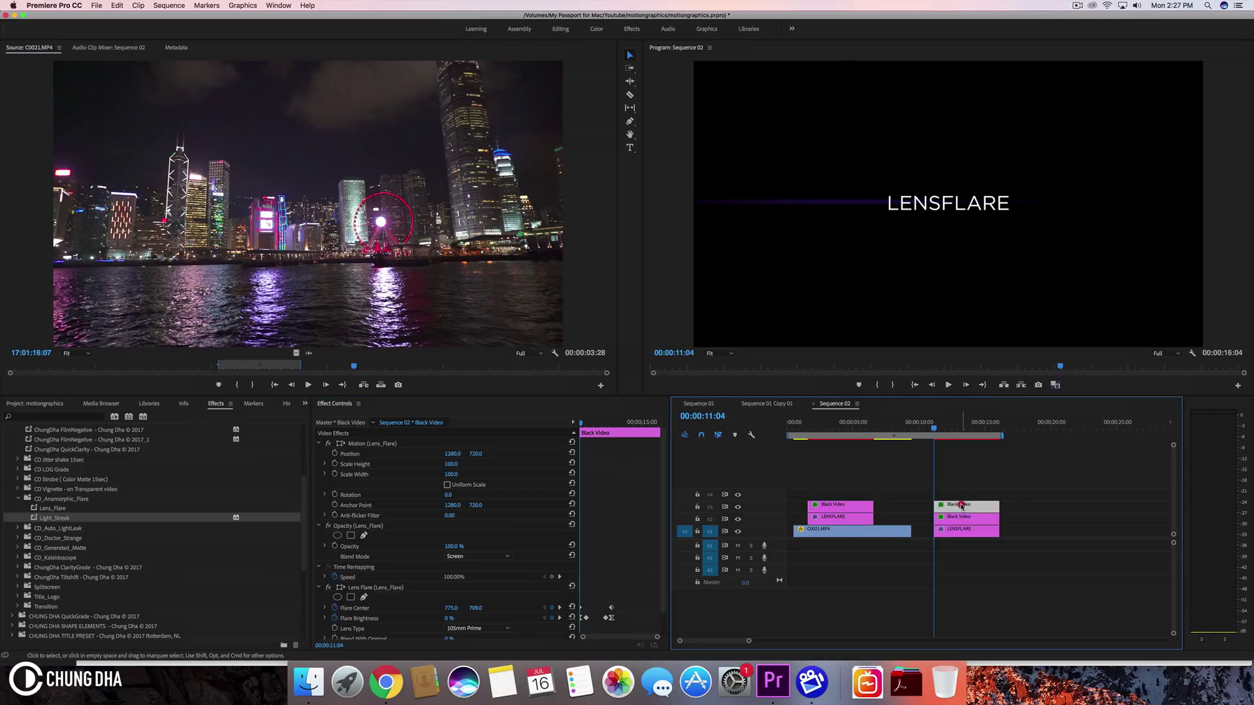
left_click(457, 545)
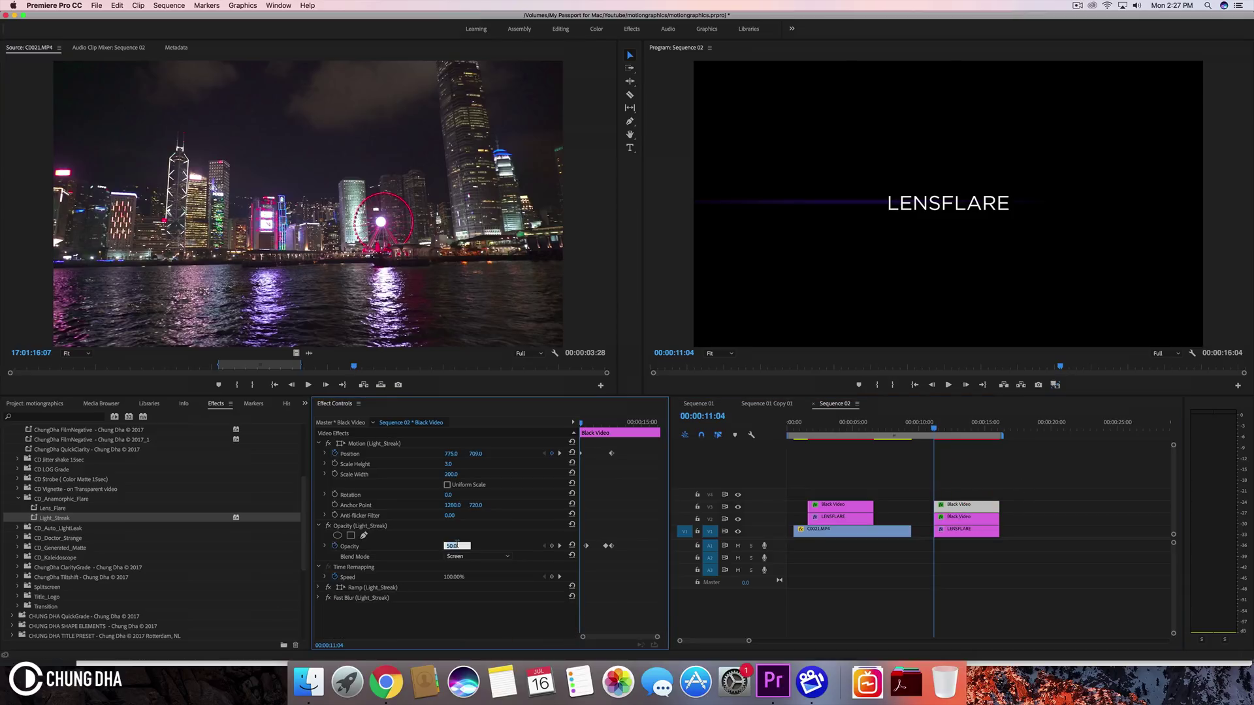
type("0")
key("Return")
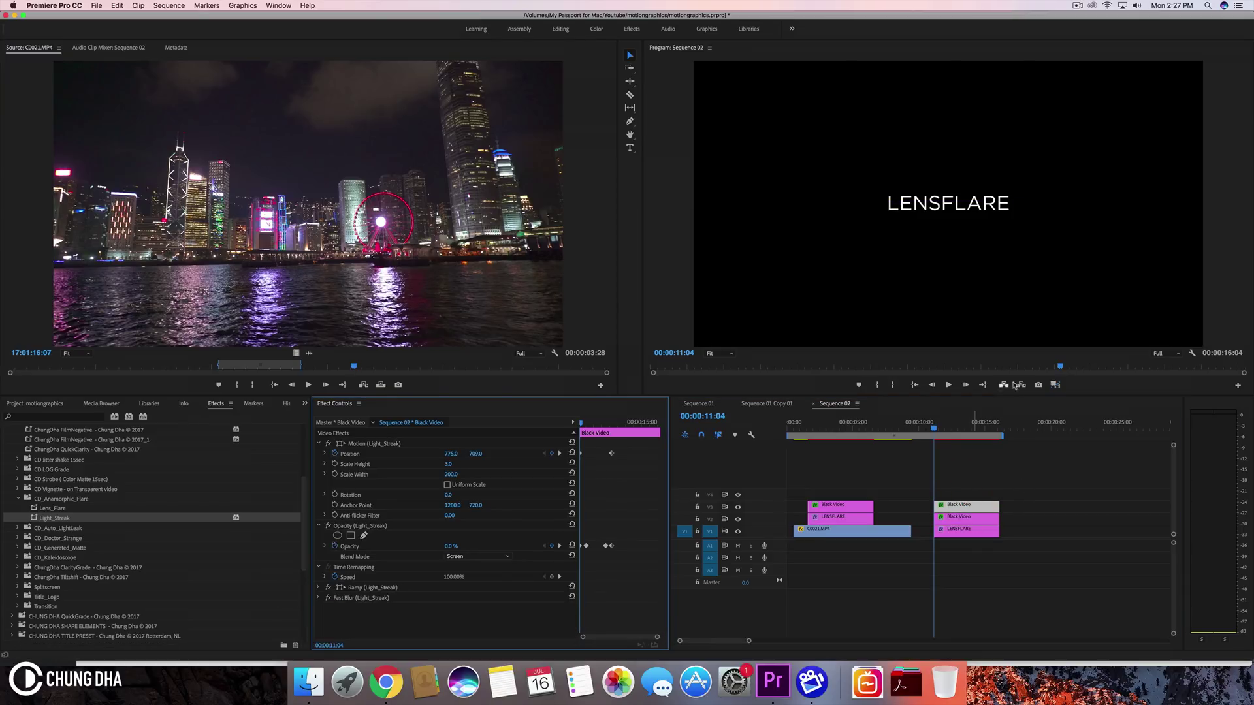
Preview the light streak fading in and out together with the lens flare
left_click_drag(919, 428, 929, 429)
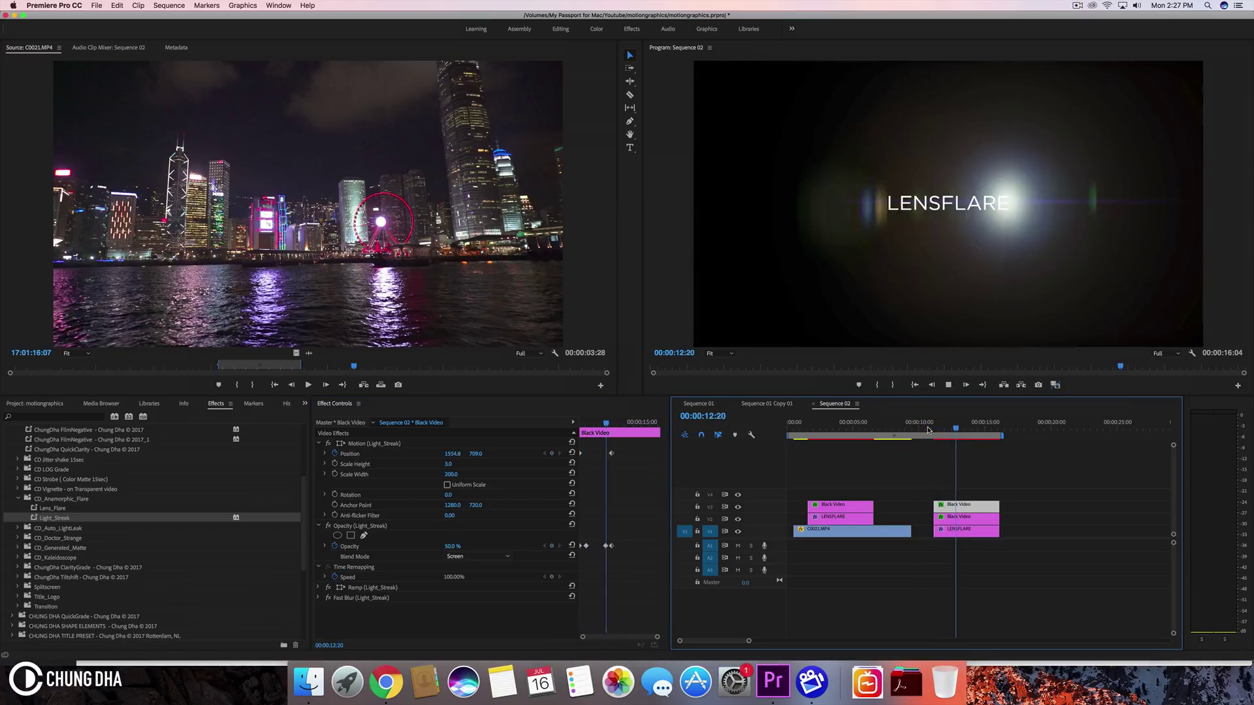
mouse_move(931, 428)
left_mouse_down()
mouse_move(971, 428)
mouse_move(934, 430)
left_mouse_up()
key("space")
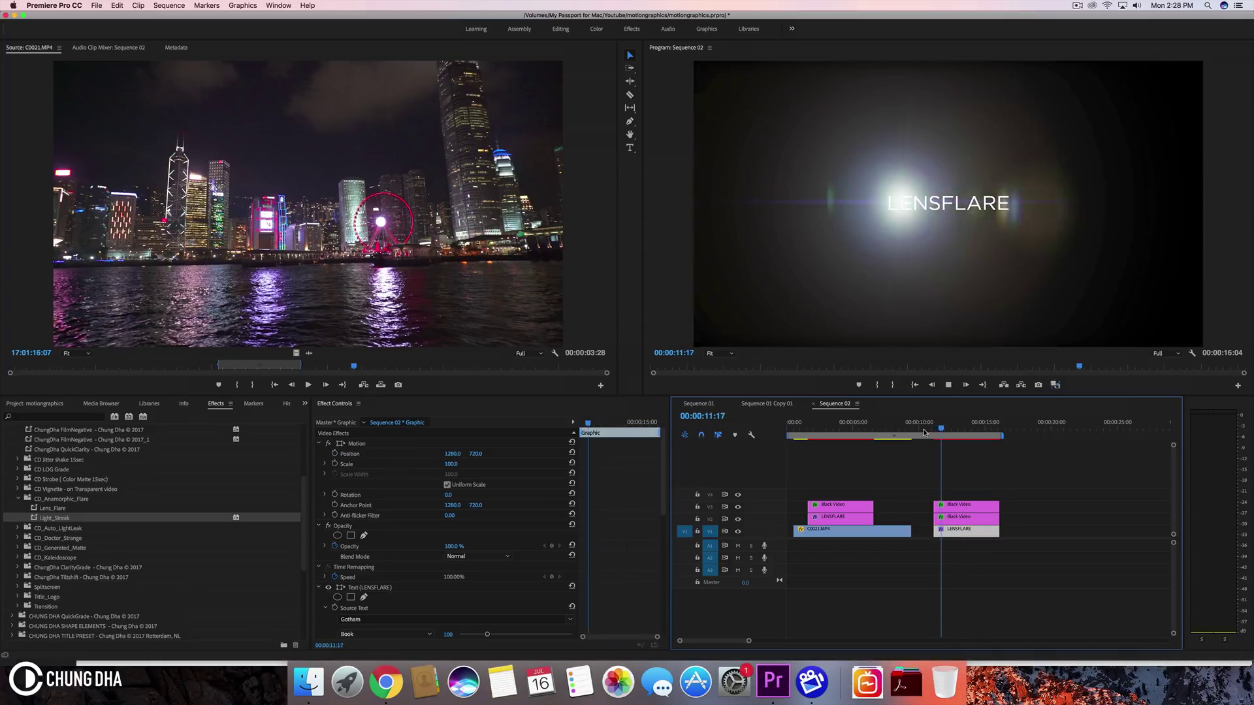
key("space")
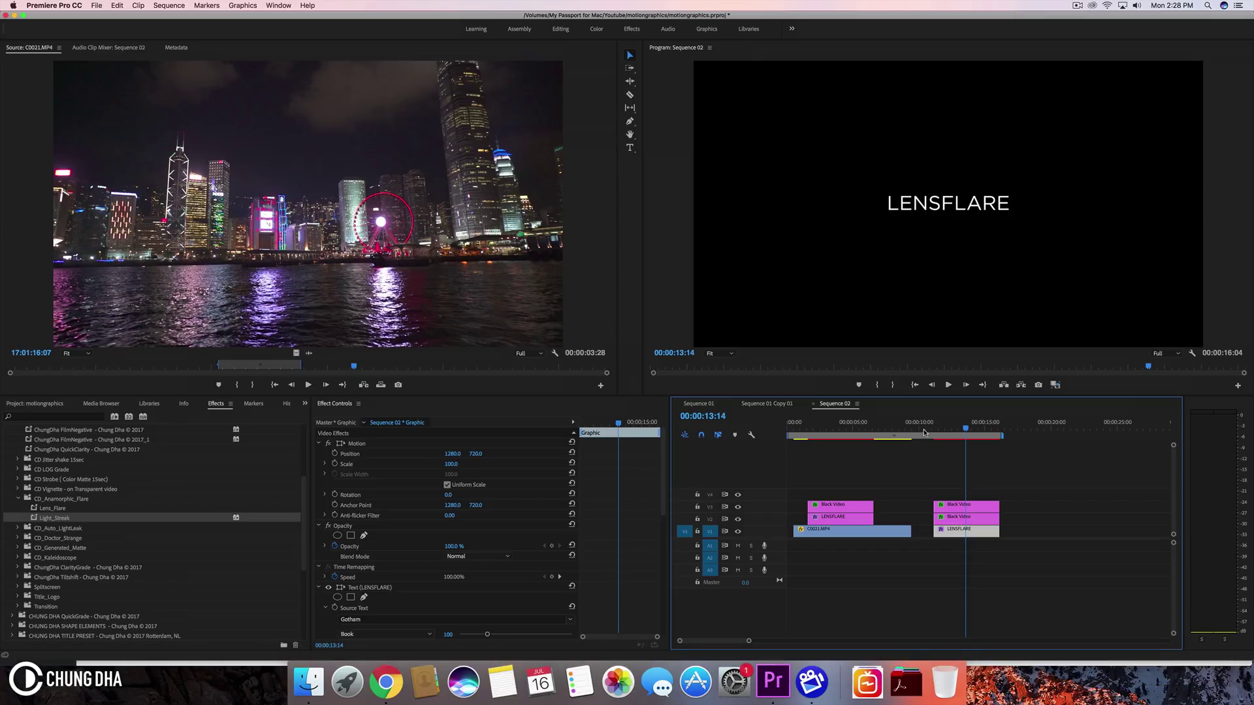
Search the effects for Crop and apply it to the second LENSFLARE title on V1
left_click(70, 412)
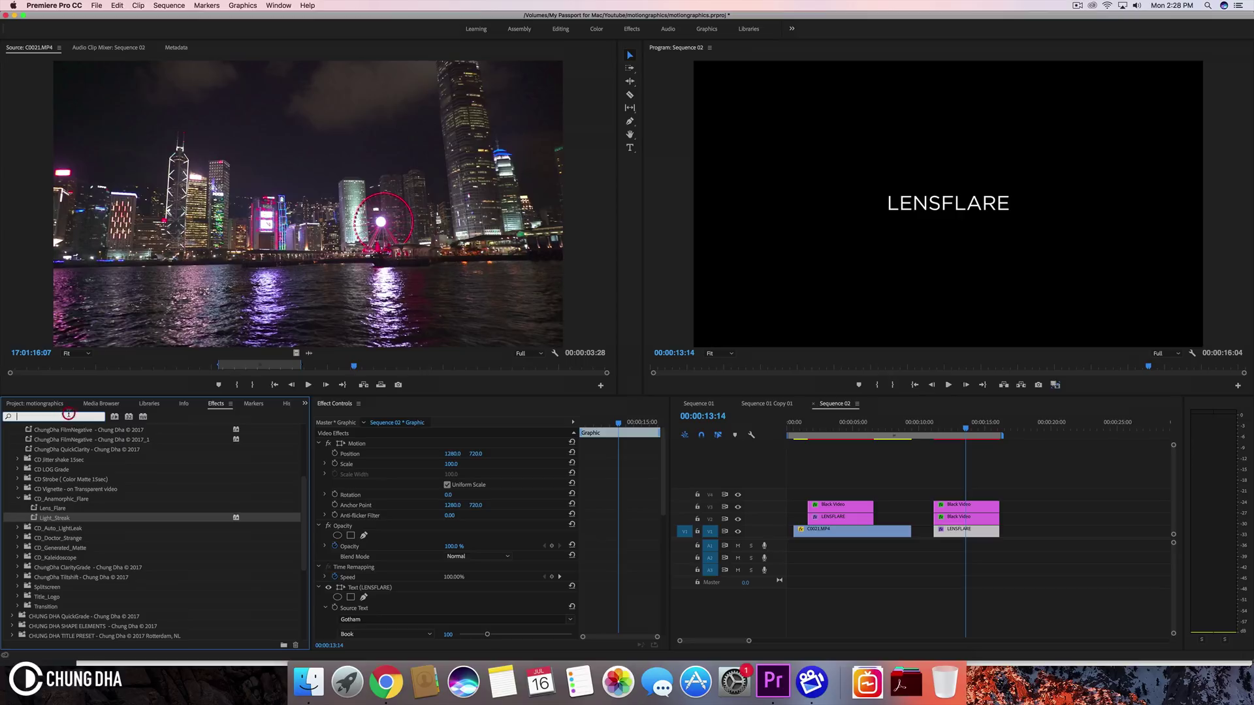
type("crop")
key("Return")
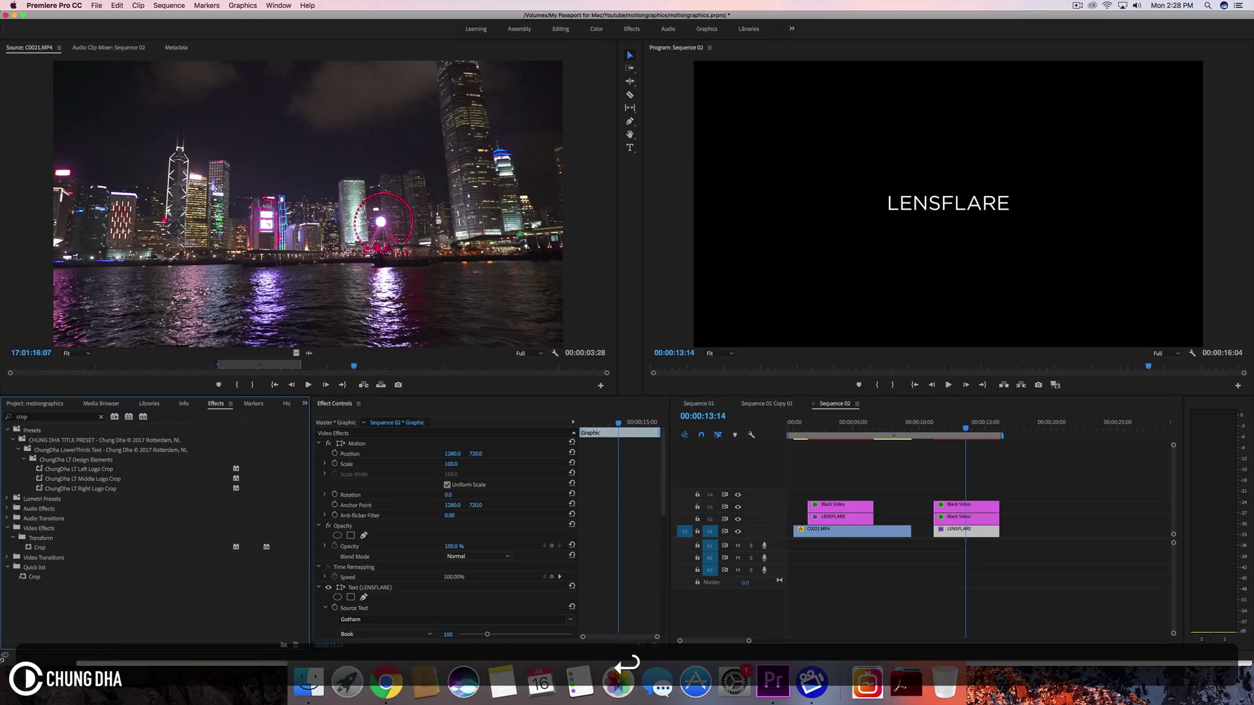
left_click_drag(30, 577, 950, 531)
At the 00:00:12:20 Flare Brightness keyframe, set the title's new Crop effect to Right 36% and enable keyframing for it
left_click_drag(940, 428, 958, 429)
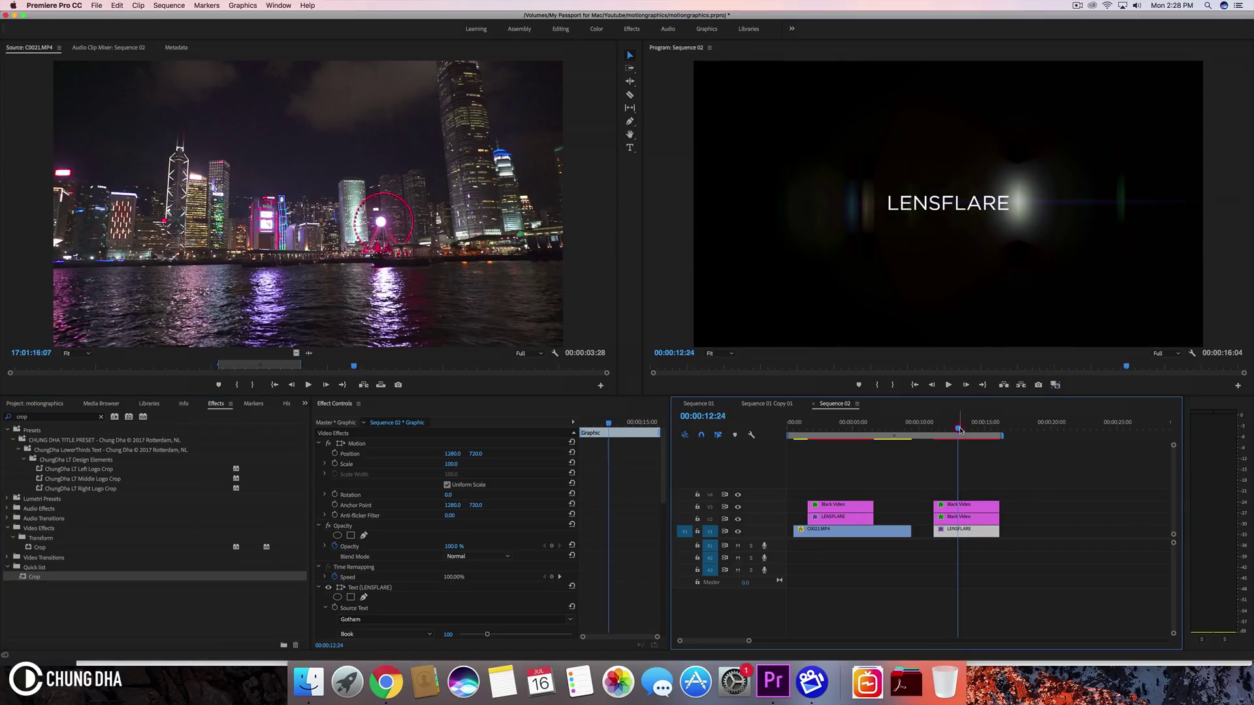
scroll(471, 604, "down", 8)
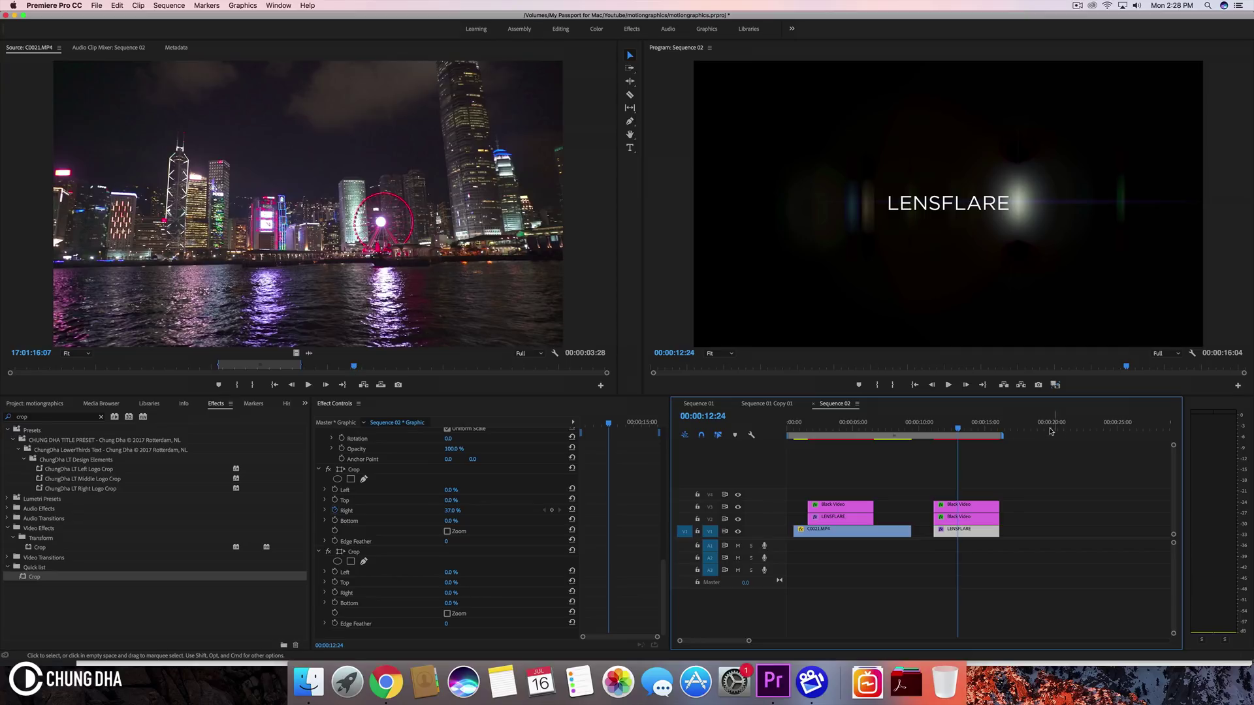
left_click_drag(957, 430, 958, 430)
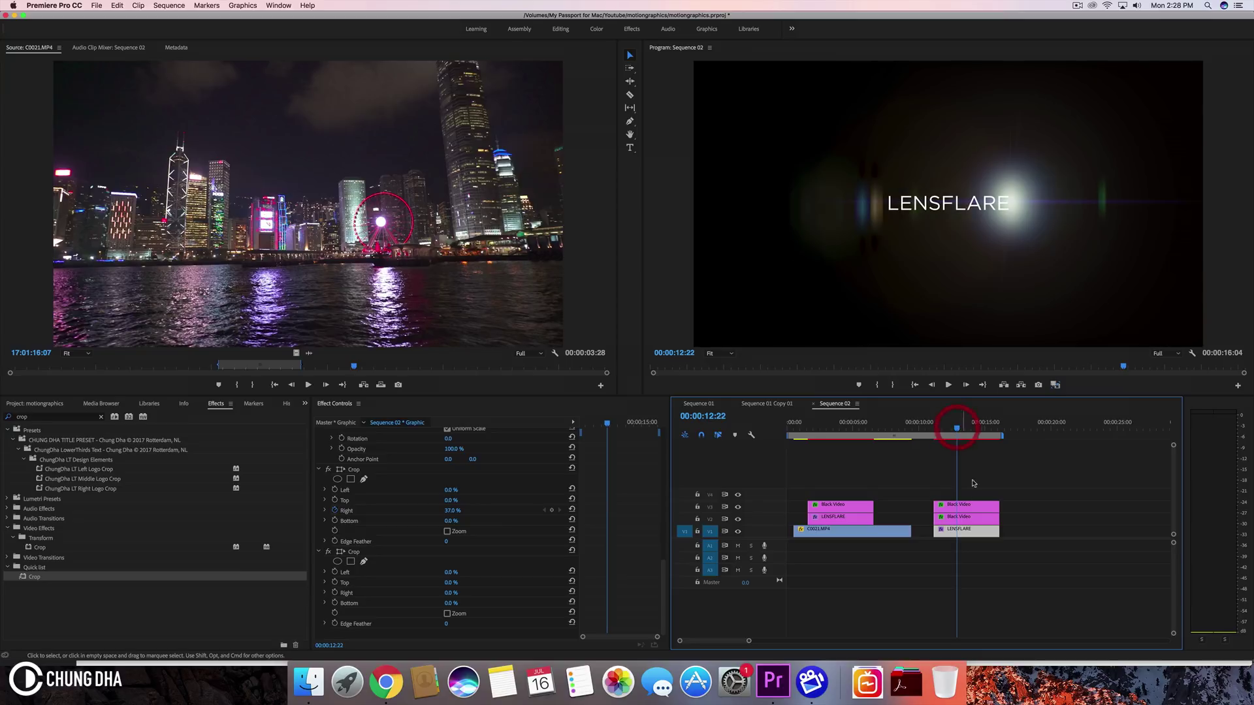
left_click(965, 516)
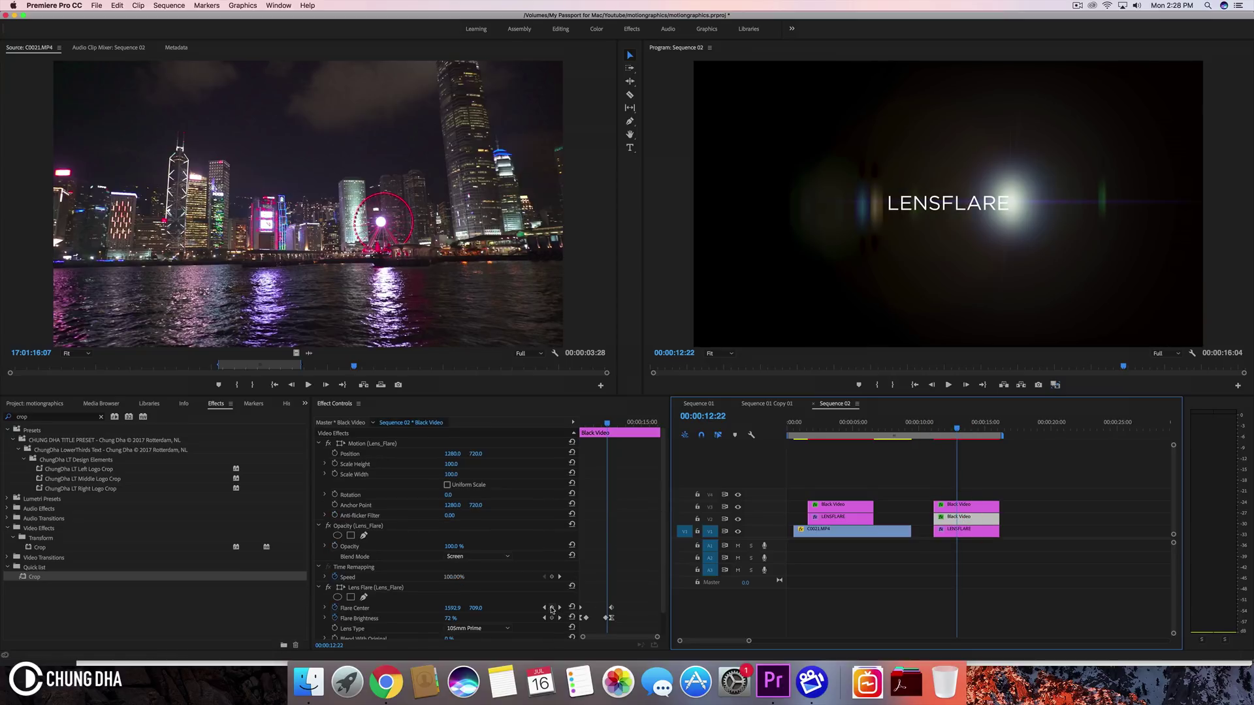
left_click(559, 618)
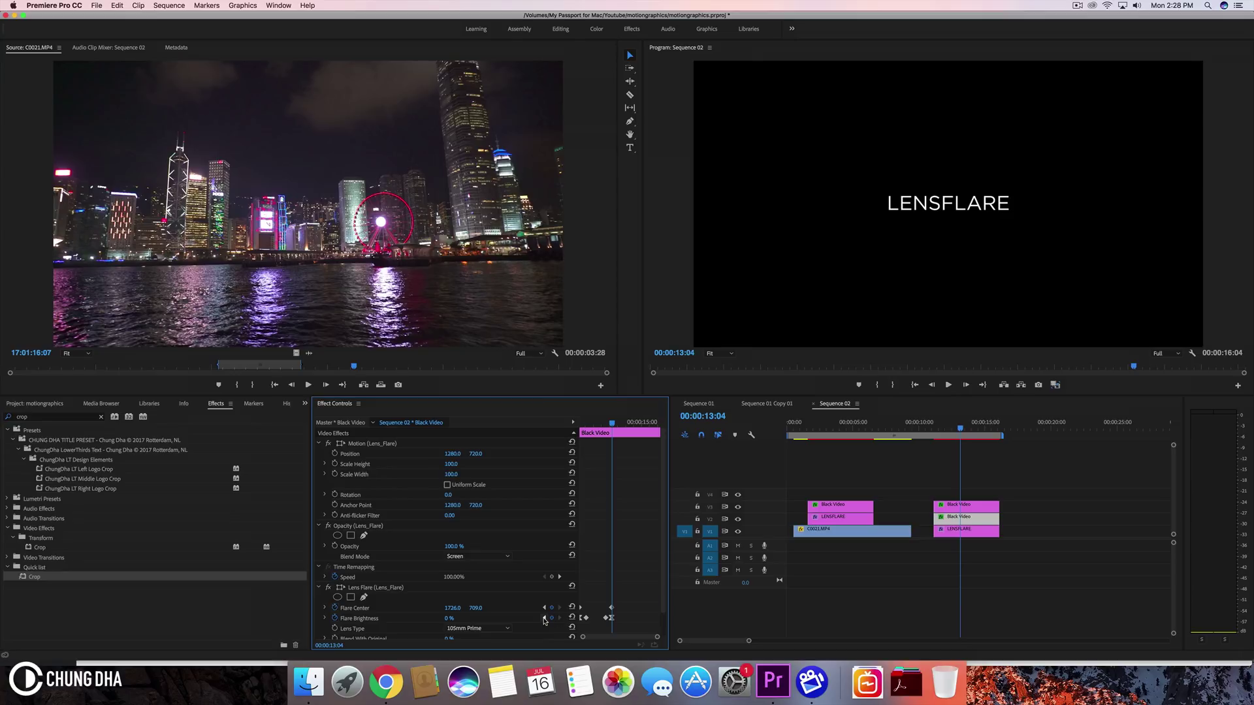
left_click(544, 618)
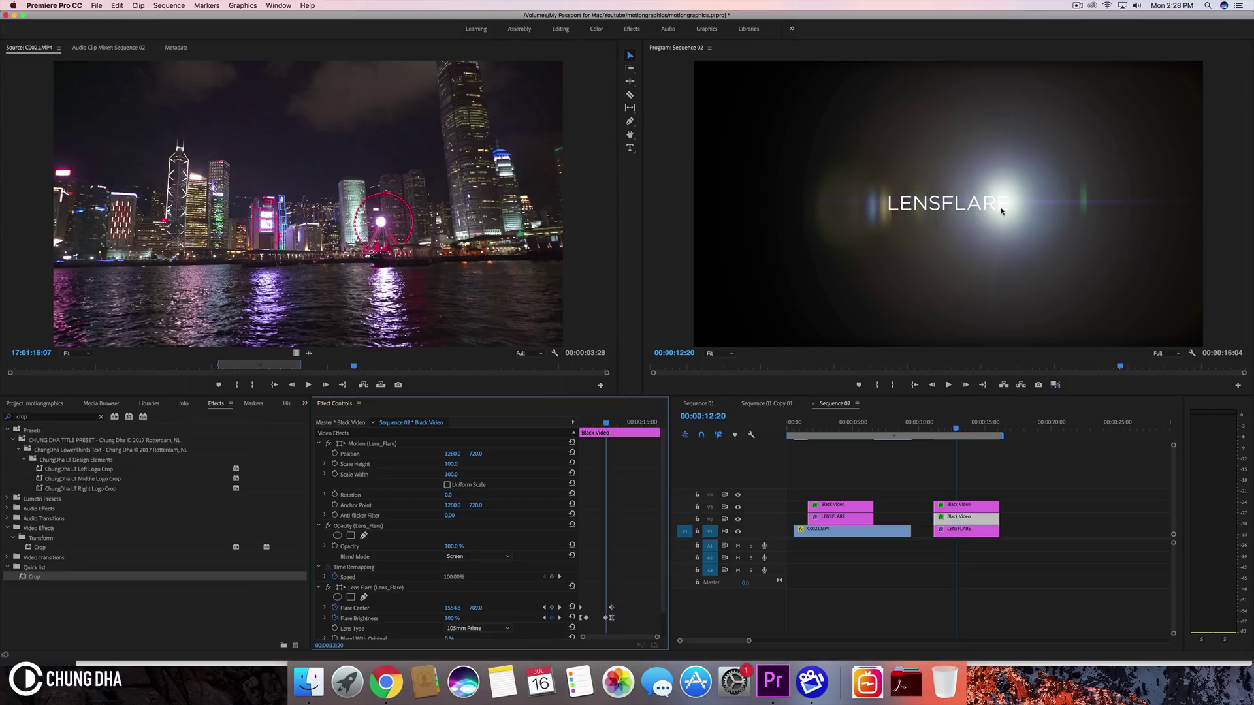
left_click(955, 531)
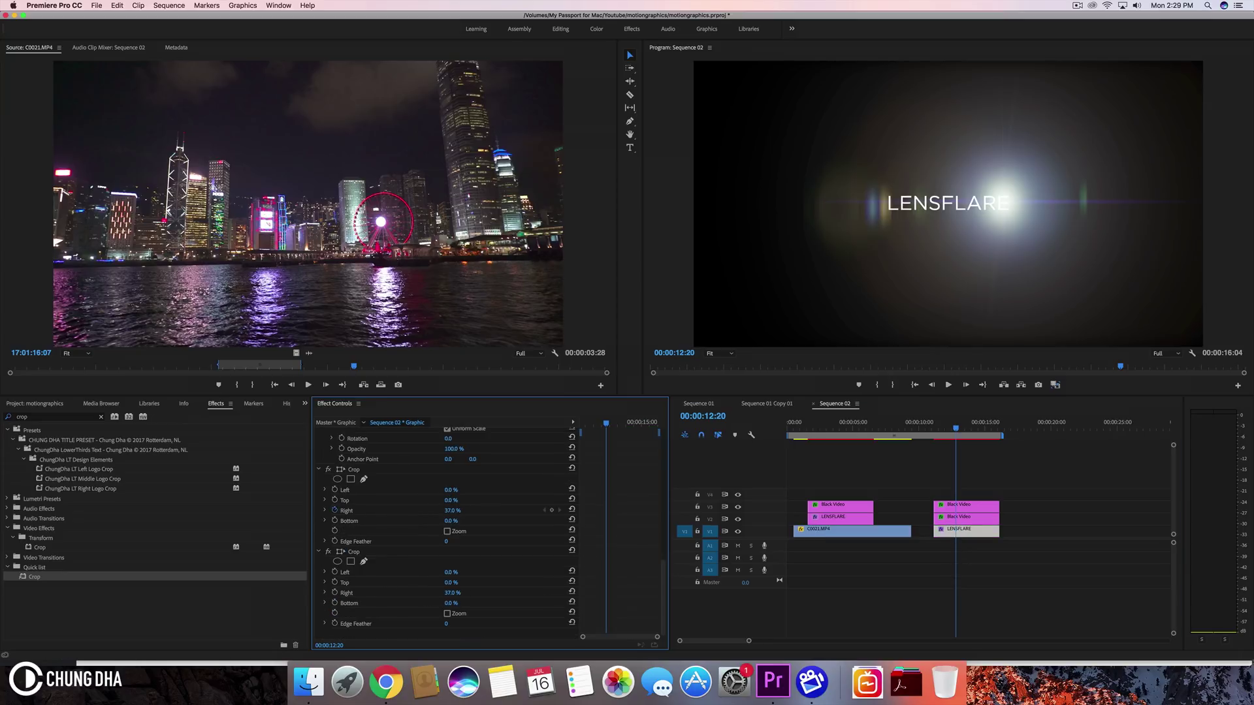
left_click(452, 593)
left_click(486, 592)
left_click(334, 593)
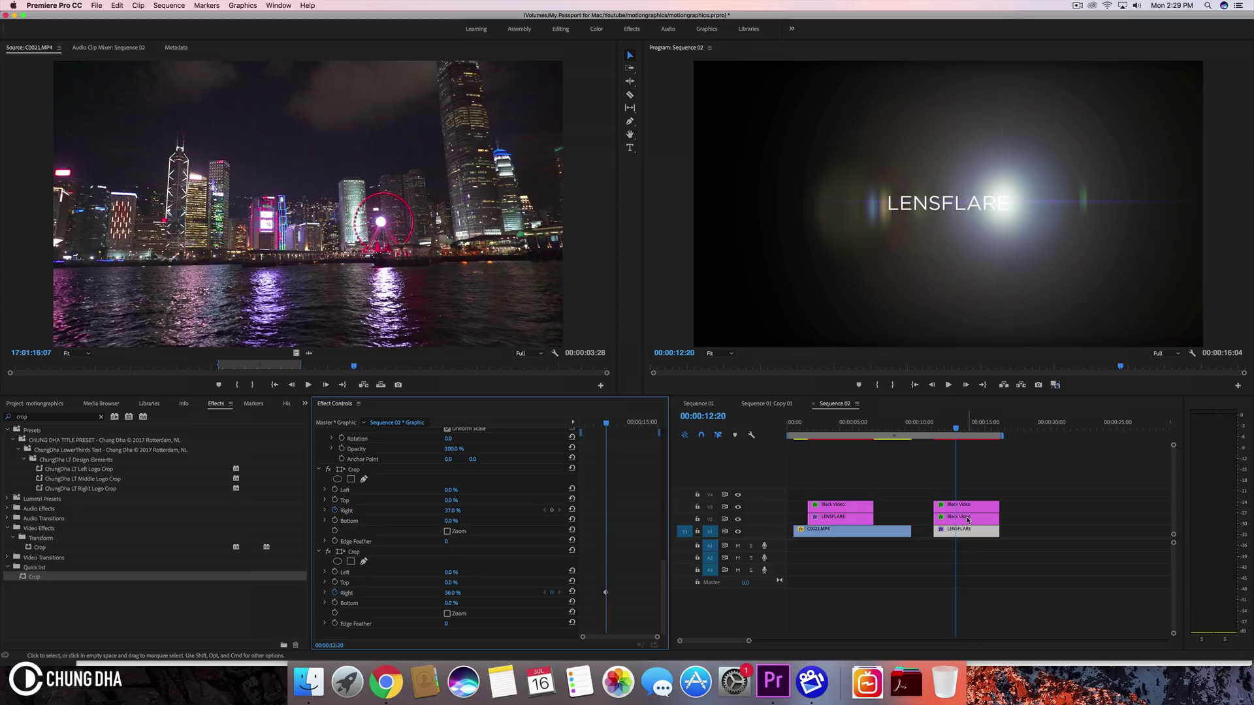
At the 00:00:11:15 Flare Brightness keyframe, set the title's newly added Crop effect to Right 63% to hide the text
left_click(968, 519)
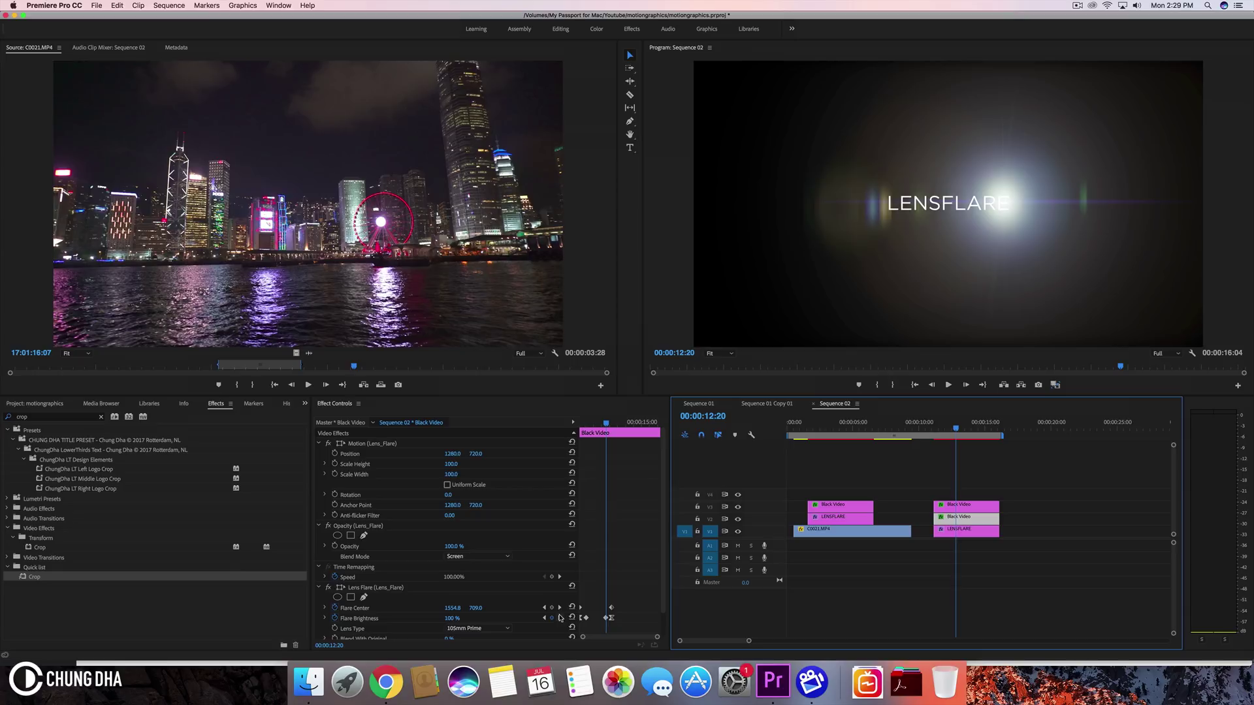
left_click(544, 619)
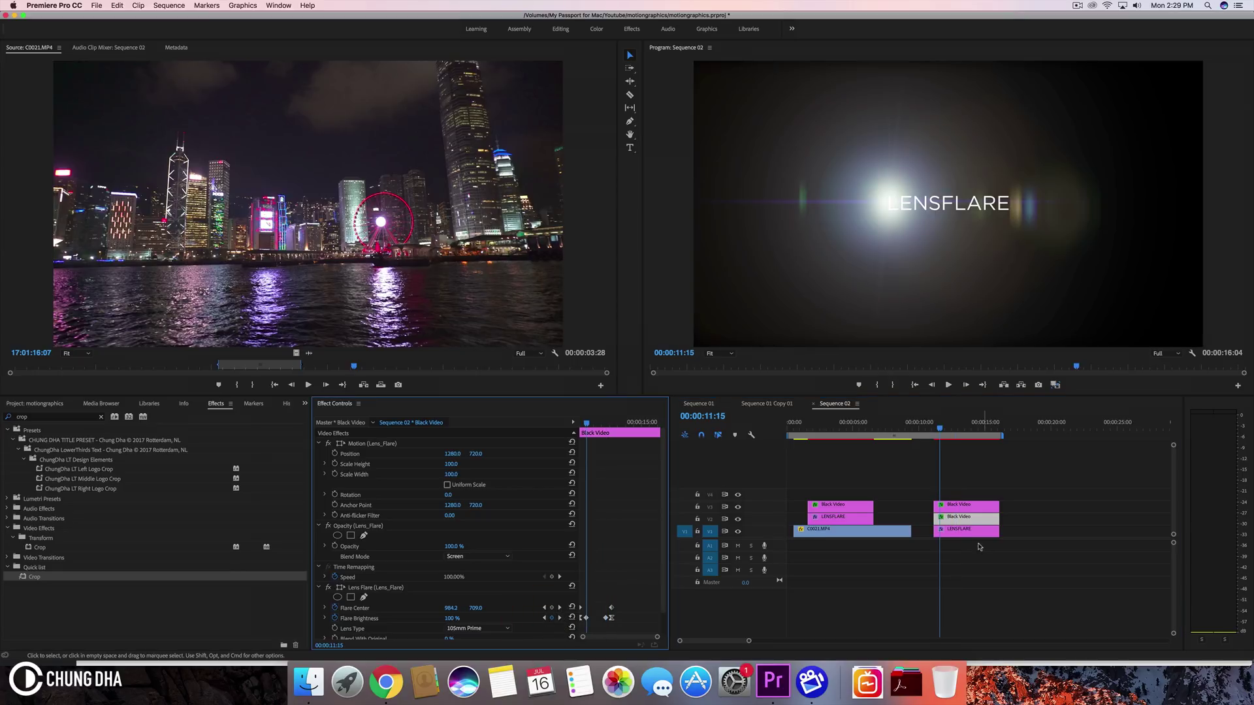
left_click(962, 533)
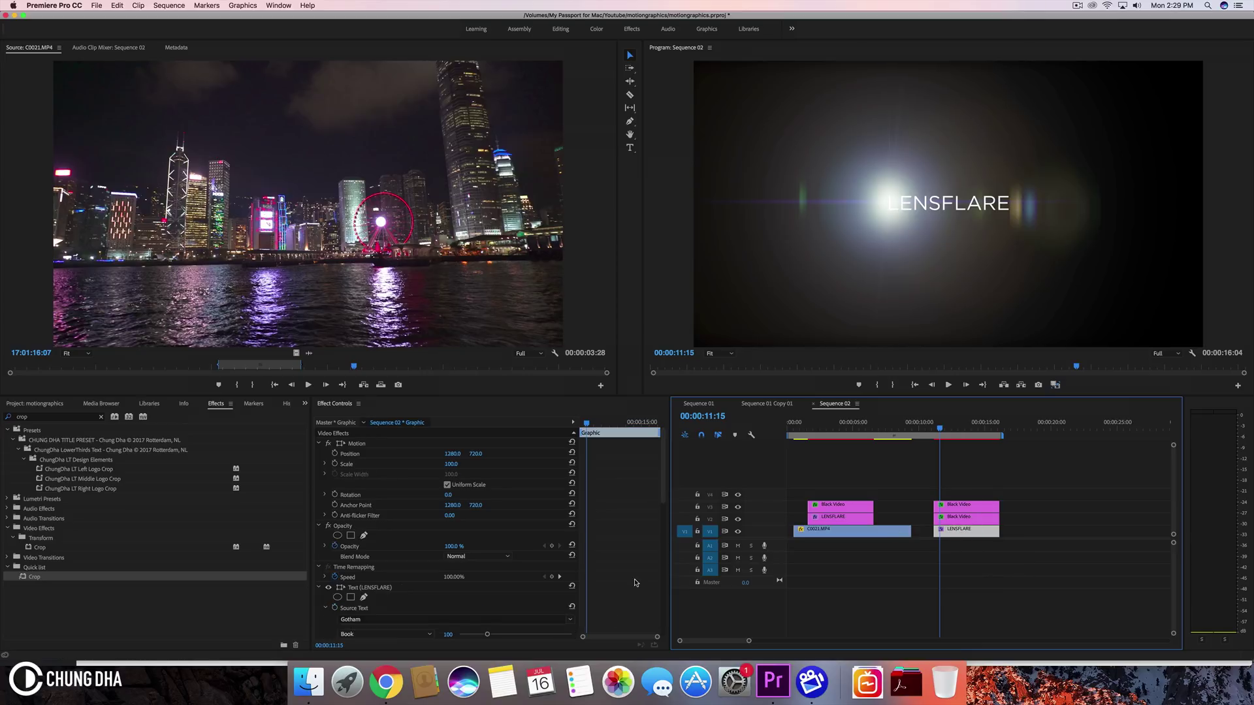
scroll(634, 583, "down", 3)
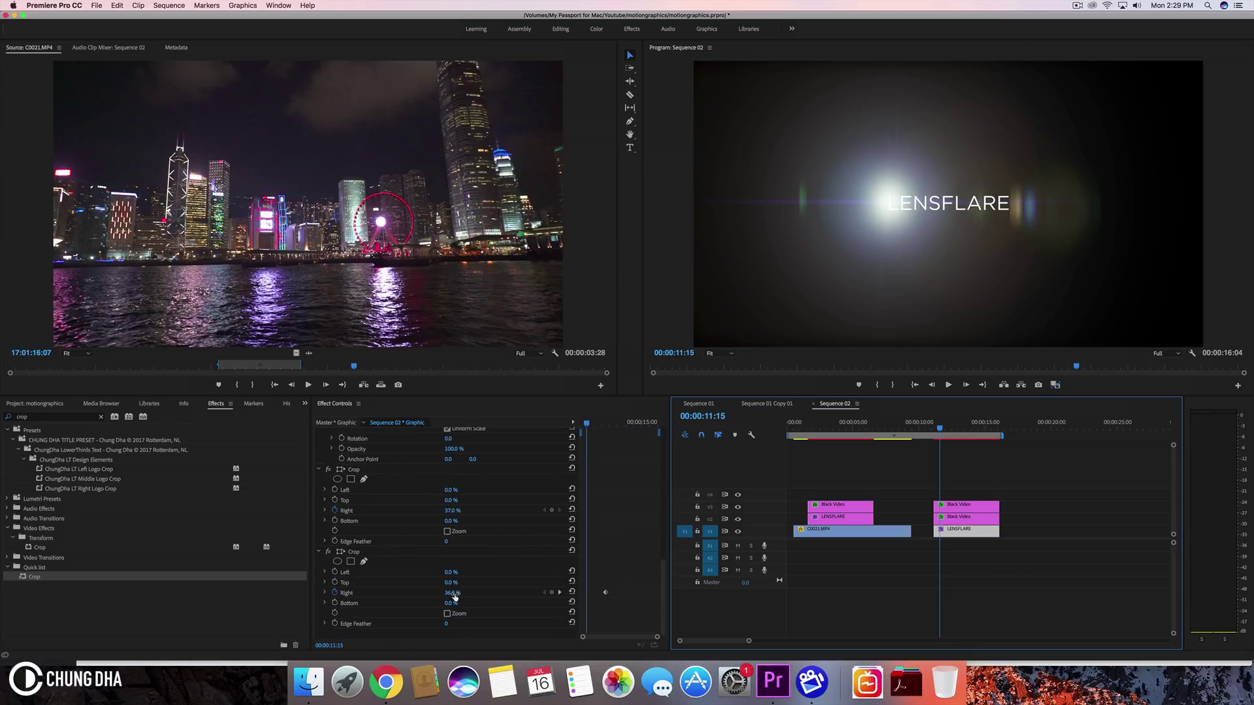
mouse_move(452, 596)
left_mouse_down()
mouse_move(496, 596)
mouse_move(470, 596)
left_mouse_up()
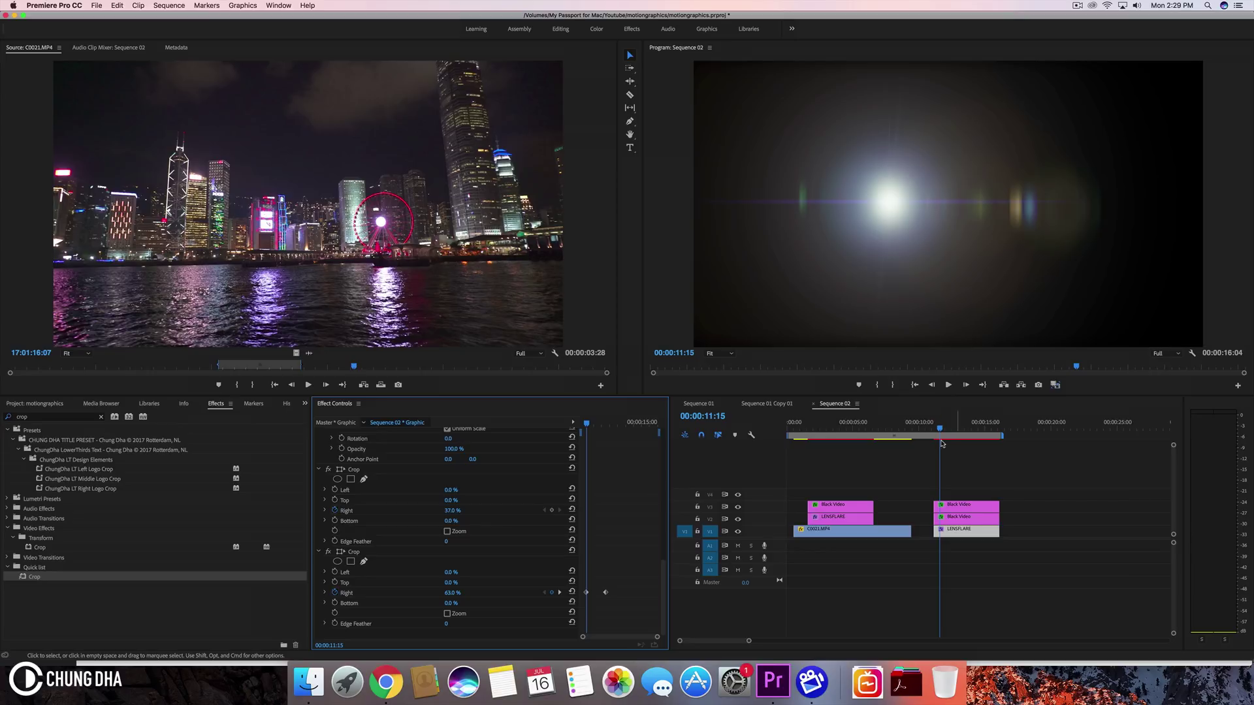
Preview the title being revealed by the passing flare and check the crop edge near 00:00:11:19
left_click(920, 424)
key("space")
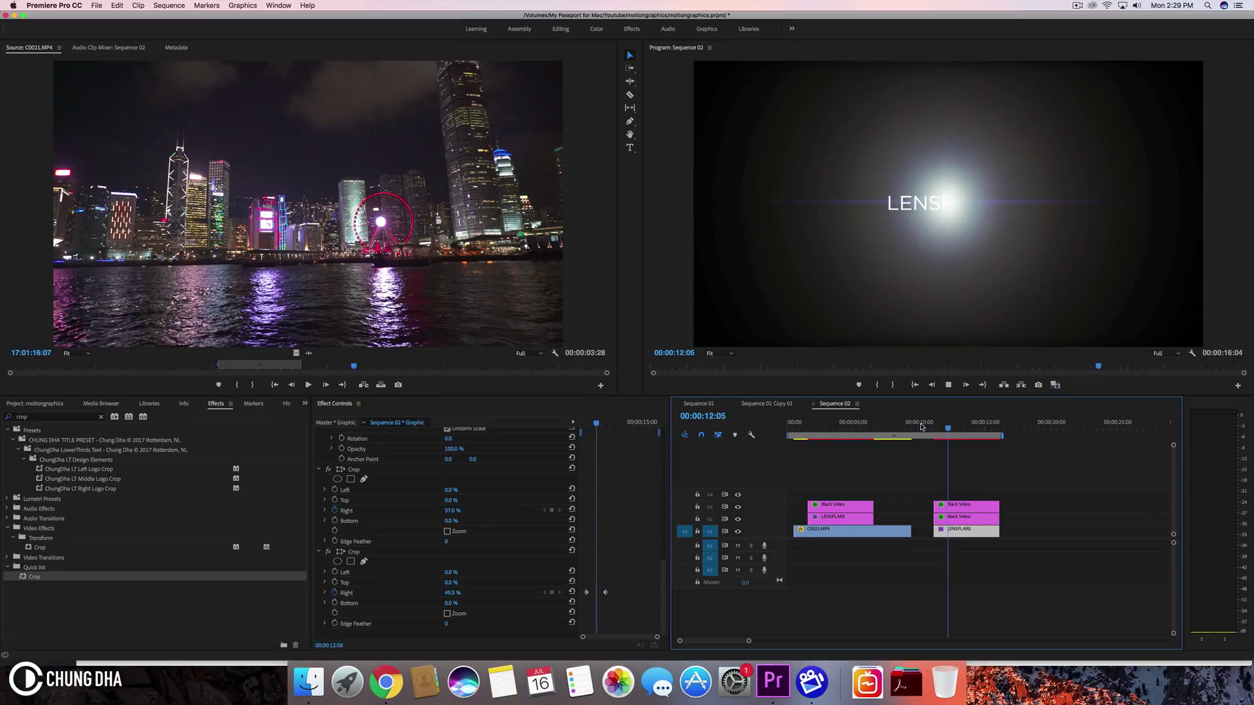
key("space")
left_click(921, 424)
key("space")
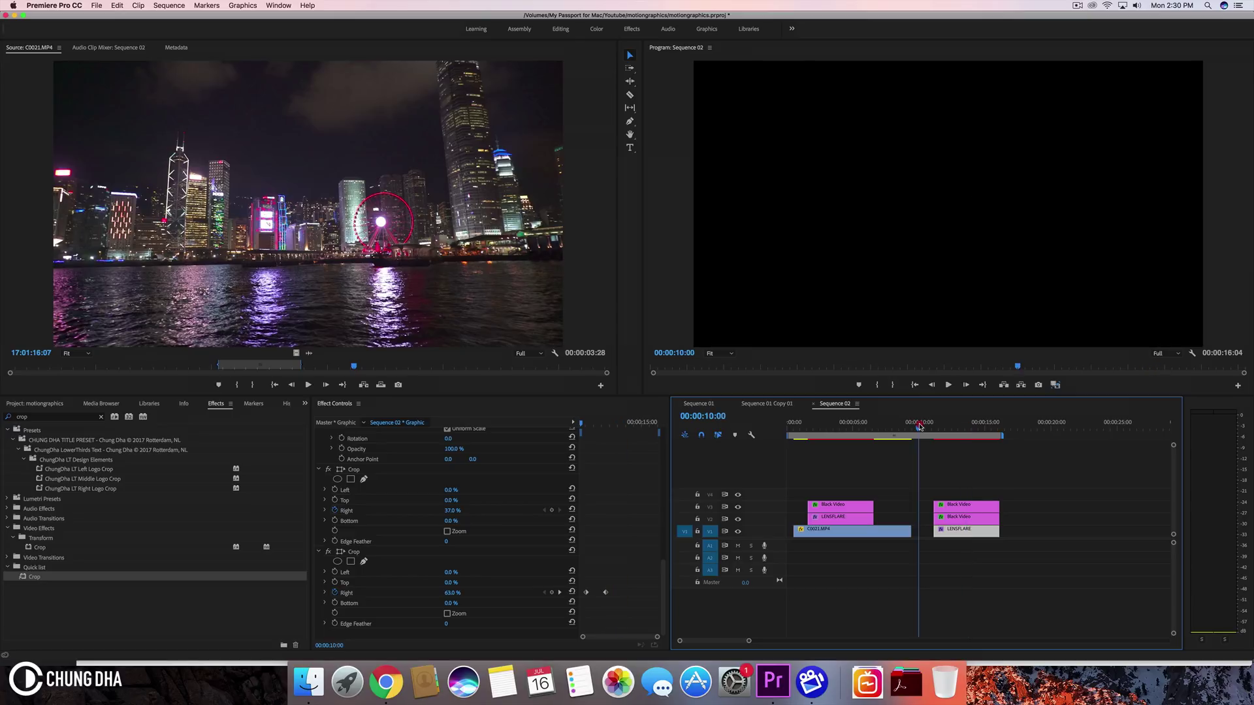
left_click(919, 425)
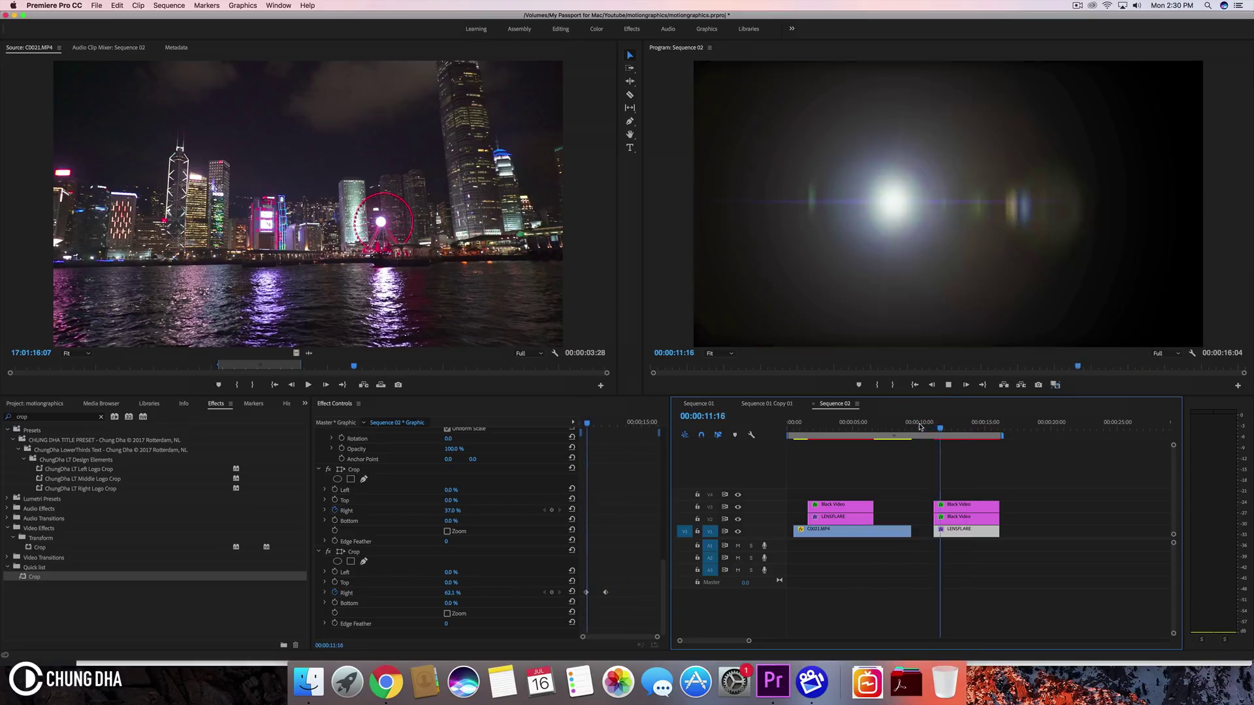
key("space")
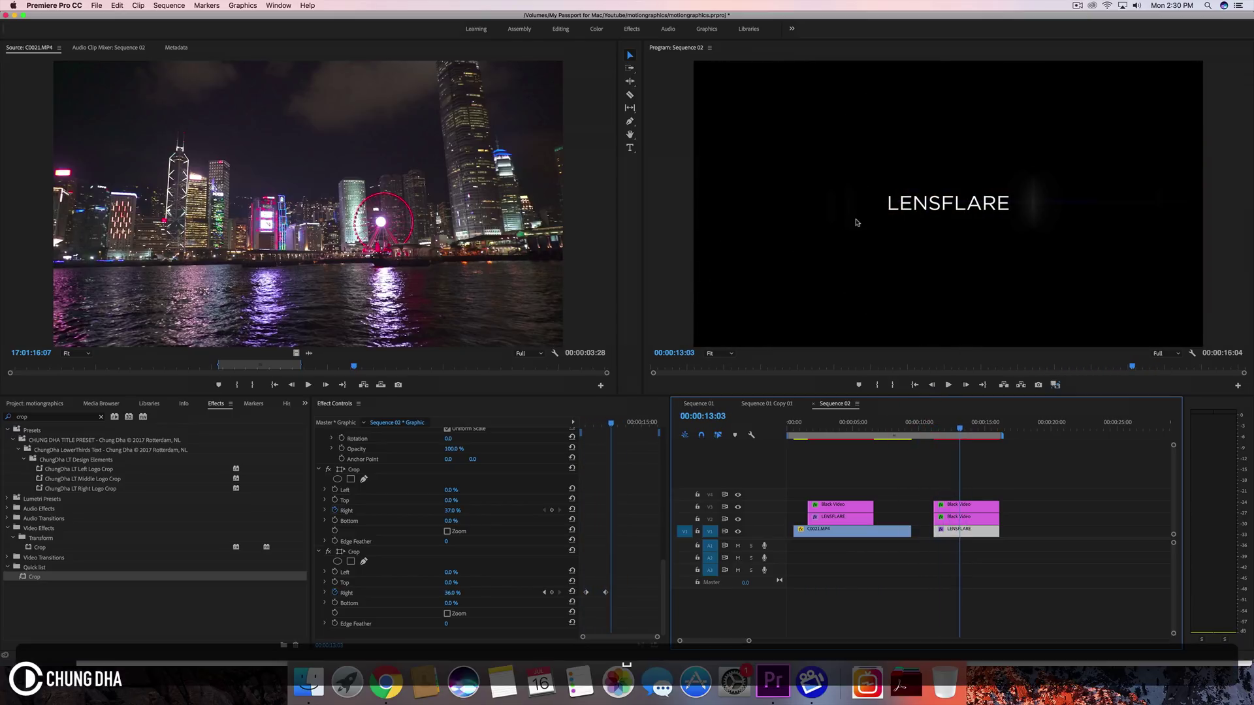
left_click(942, 429)
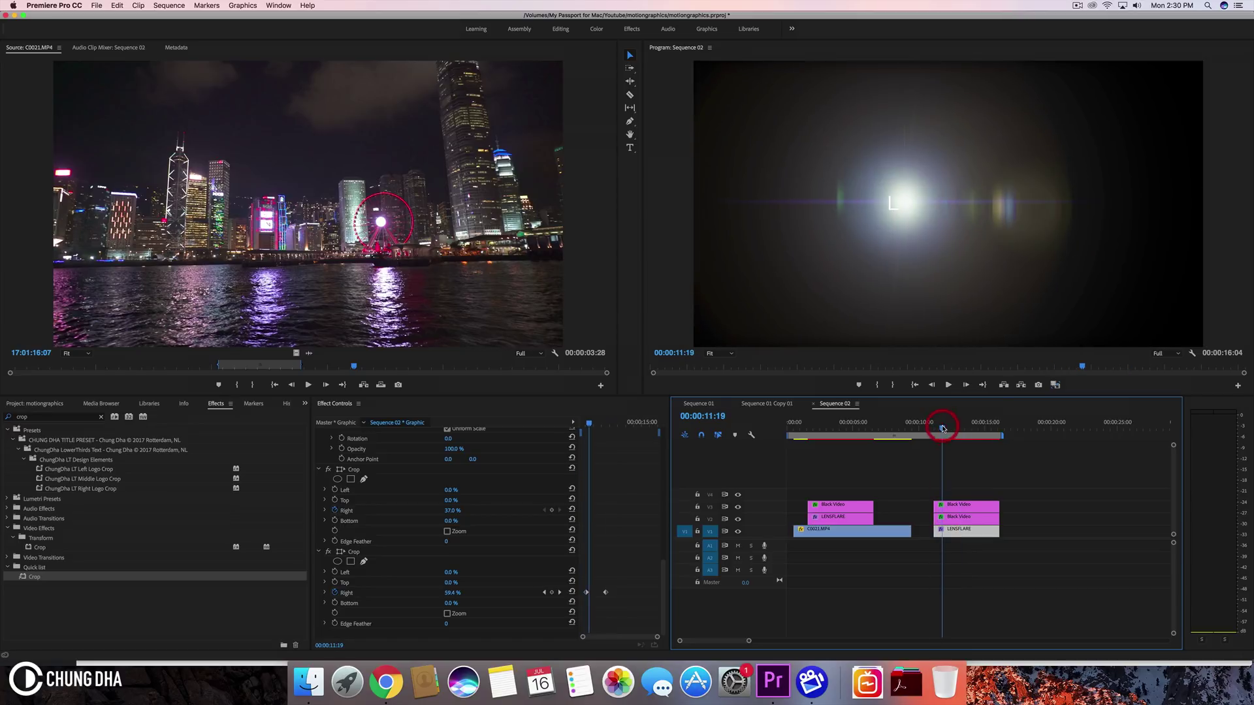
Play back the second flare title reveal over the C0021.MP4 city footage
left_click_drag(911, 433, 936, 437)
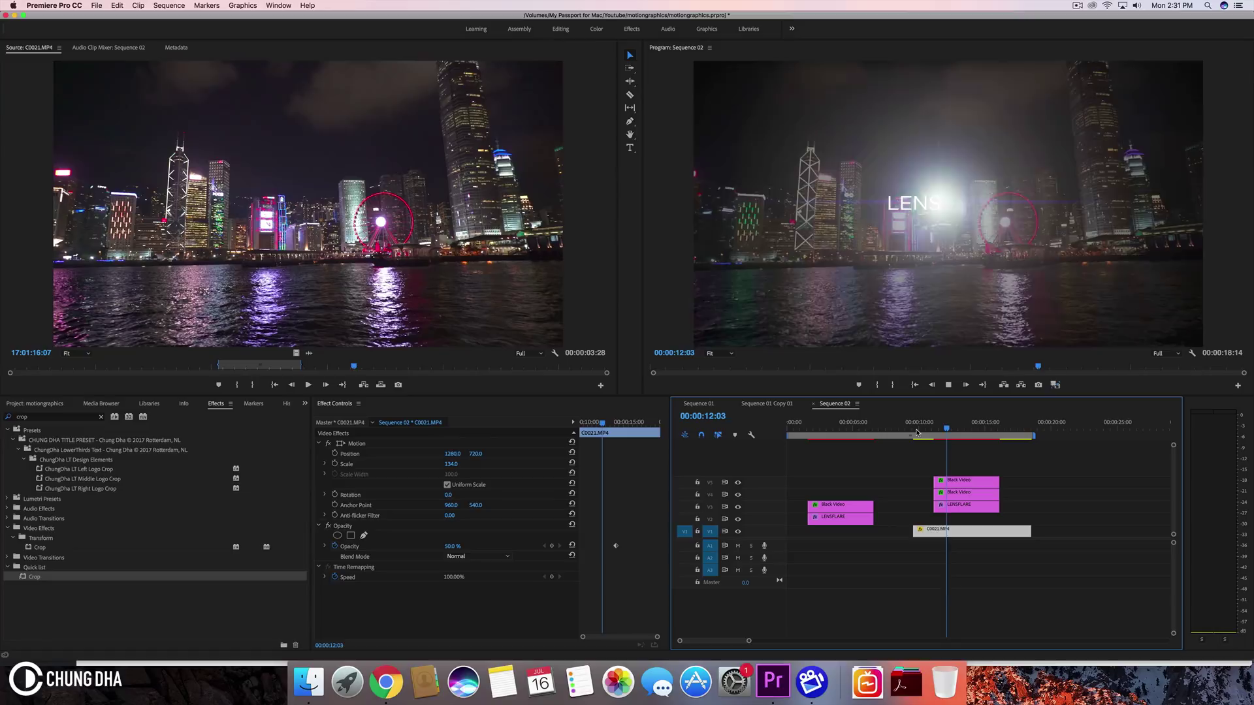
key("space")
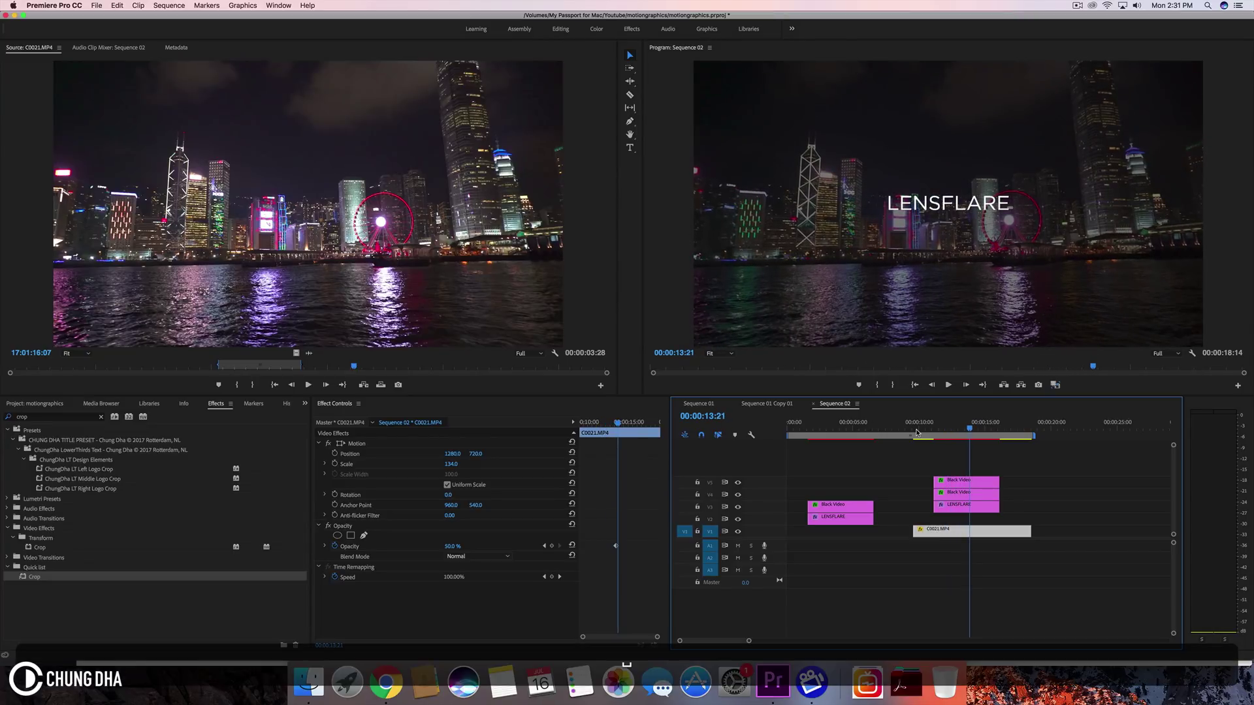